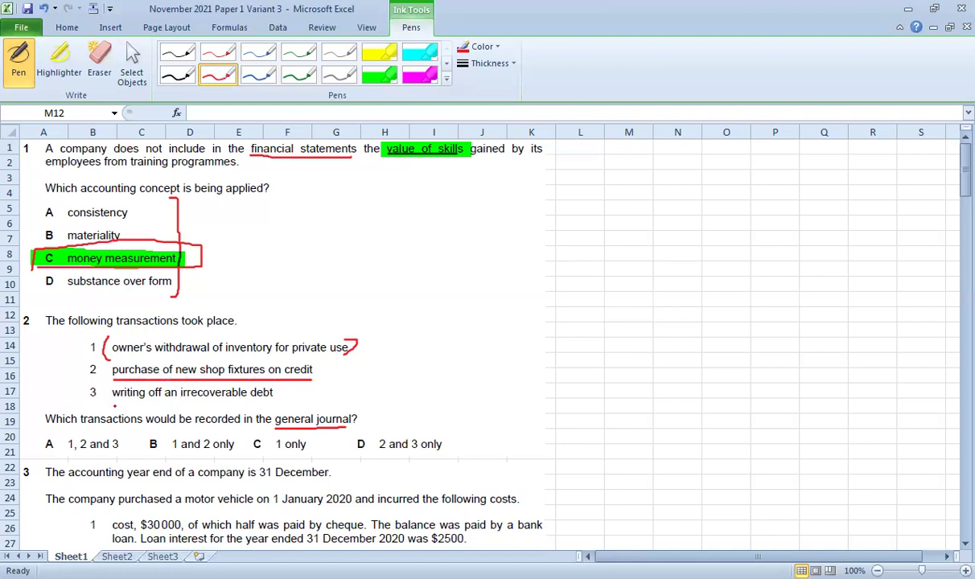
- Underline transaction 3 and answer A of question 2 in red, and frame question 2 with the green highlighter
drag(110, 405, 256, 407)
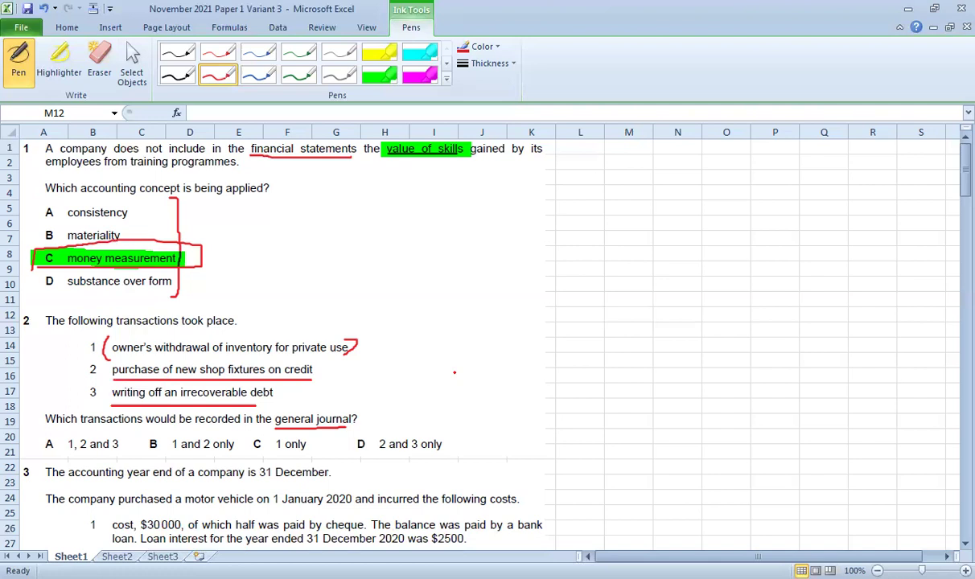
drag(50, 452, 110, 454)
click(378, 76)
mouse_move(58, 335)
mouse_down()
mouse_move(391, 335)
mouse_move(391, 414)
mouse_move(291, 441)
mouse_move(88, 444)
mouse_move(35, 418)
mouse_move(38, 342)
mouse_move(67, 330)
mouse_up()
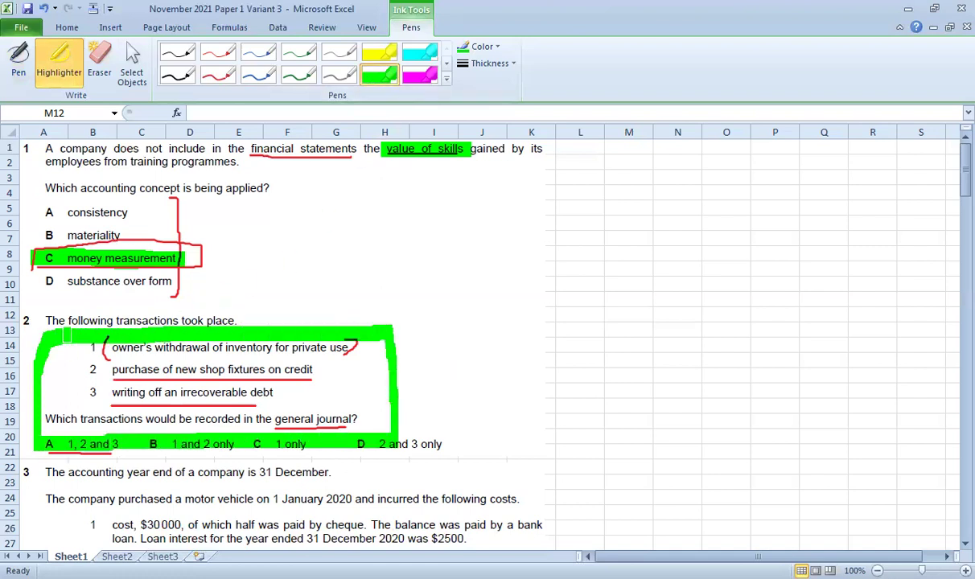
- Underline the 20% depreciation rate and the $30 000 cost in question 3 with the red pen
click(218, 74)
drag(953, 183, 954, 230)
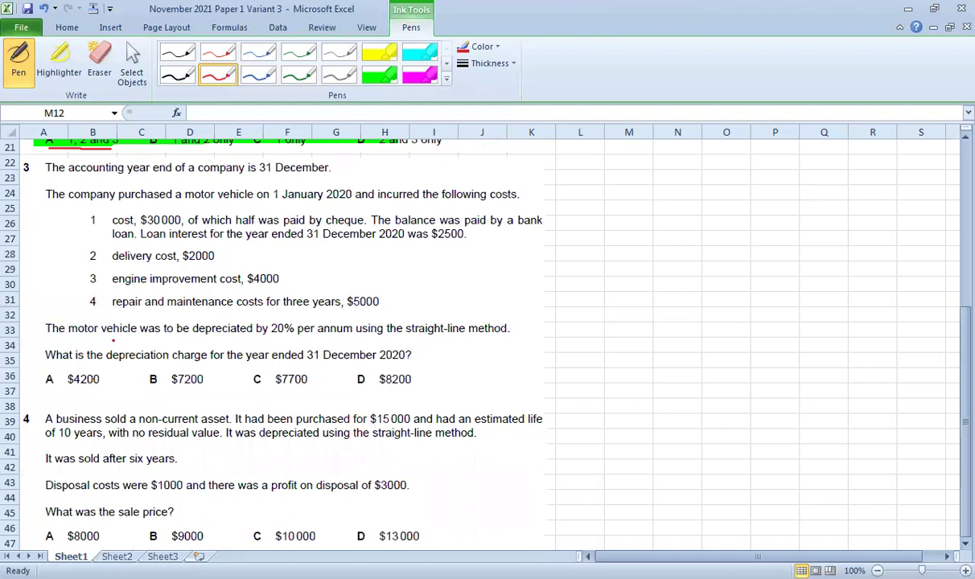
drag(272, 333, 285, 333)
drag(141, 226, 170, 226)
key(Escape)
- Enter the heading "Motor vehicle" in L25 and the purchase cost 30000 in M26
click(592, 211)
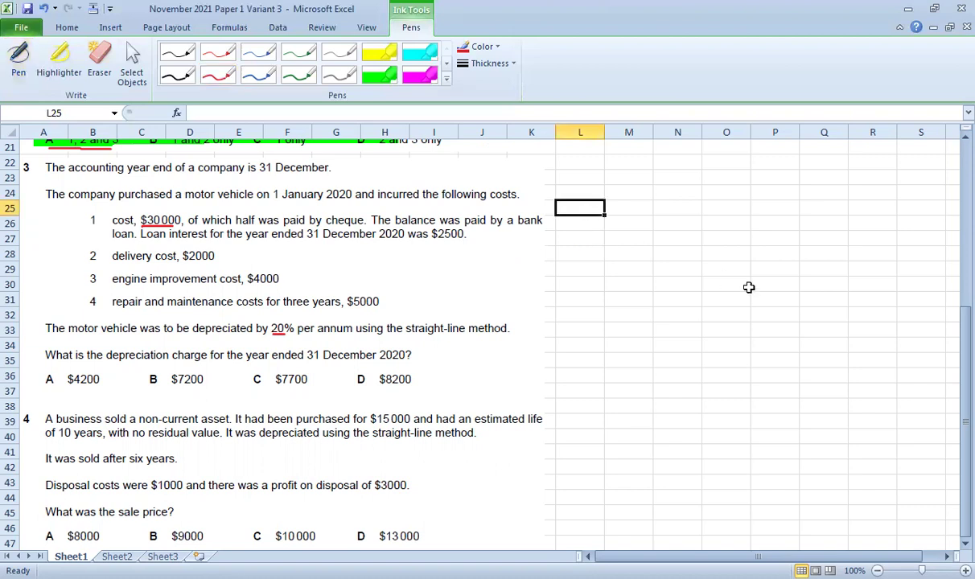
text(Motor)
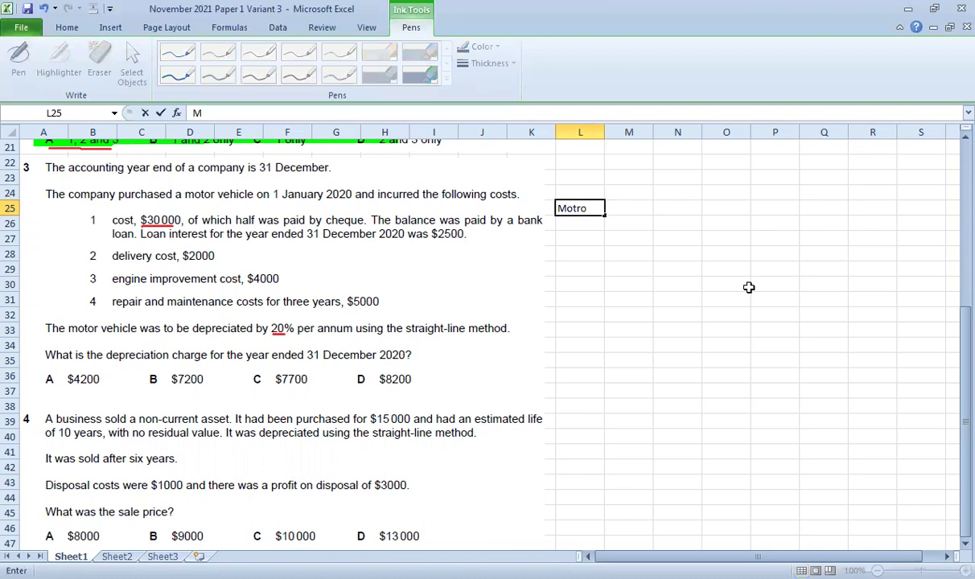
text( vehicle)
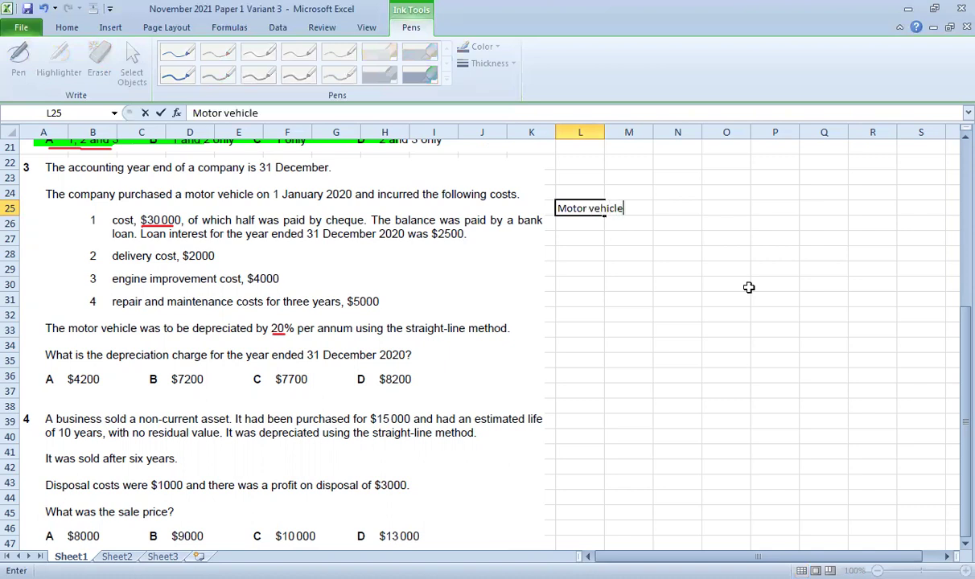
key(Return)
key(Right)
text(3)
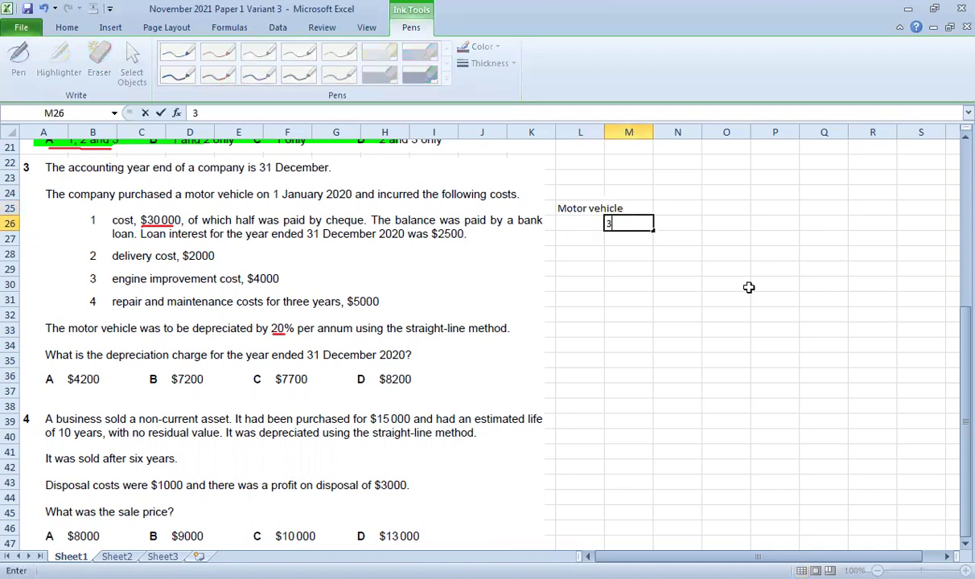
text(000)
key(BackSpace)
key(BackSpace)
text(000)
key(Return)
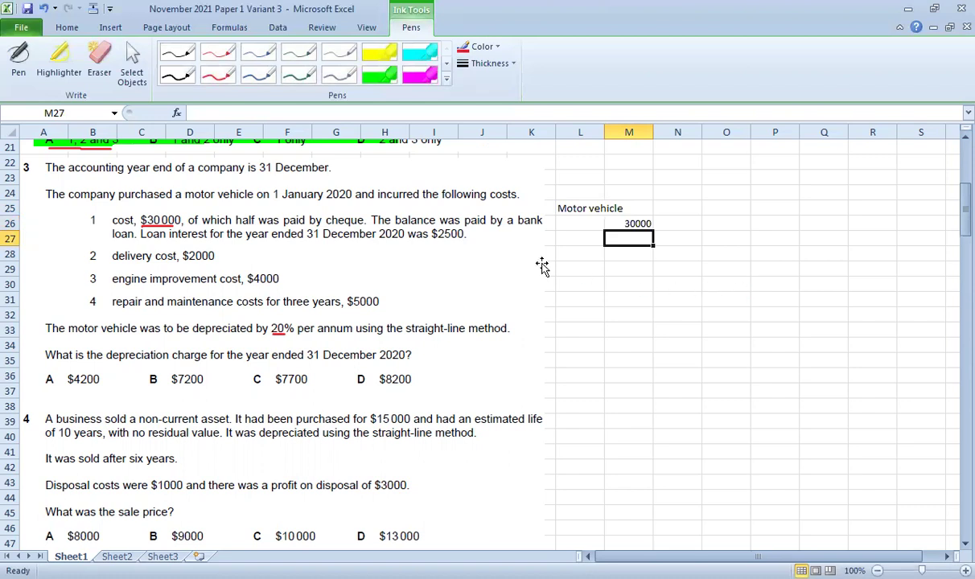
- Highlight "of which half was paid by cheque. The balance was paid by a bank" in green in question 3
click(376, 77)
drag(191, 219, 544, 220)
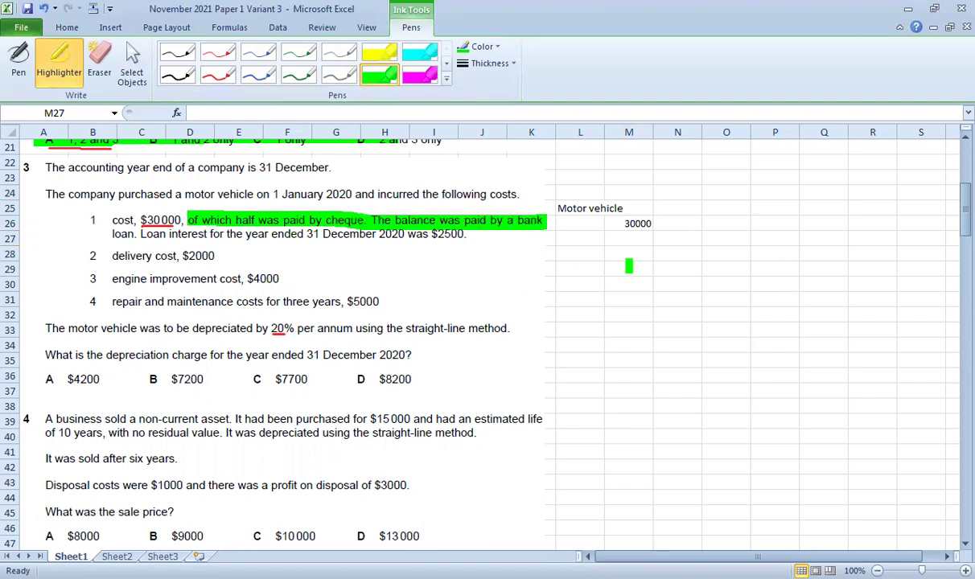
key(Escape)
- Enter the delivery cost 2000 in M27 and the engine improvement cost 4000 in M28
click(636, 222)
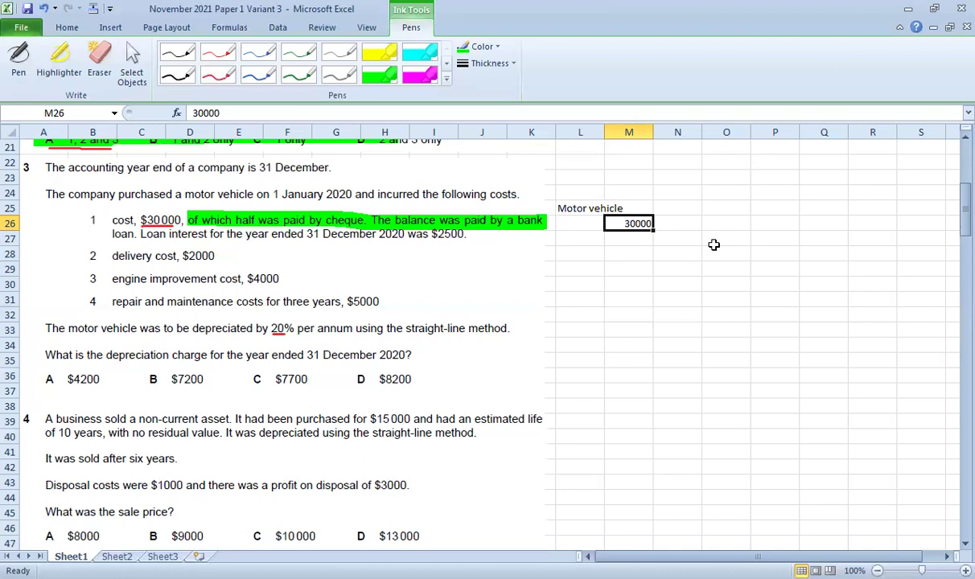
key(Return)
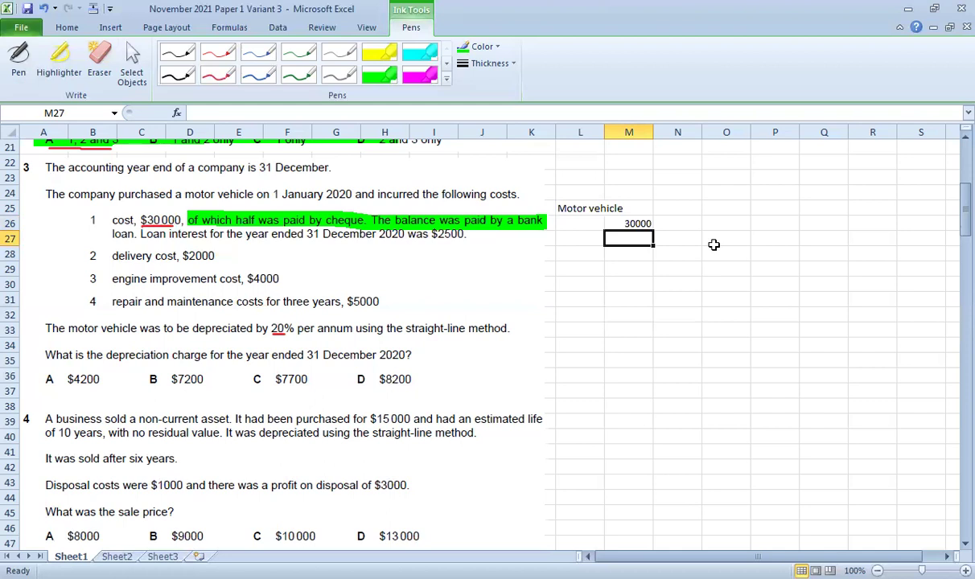
text(2000)
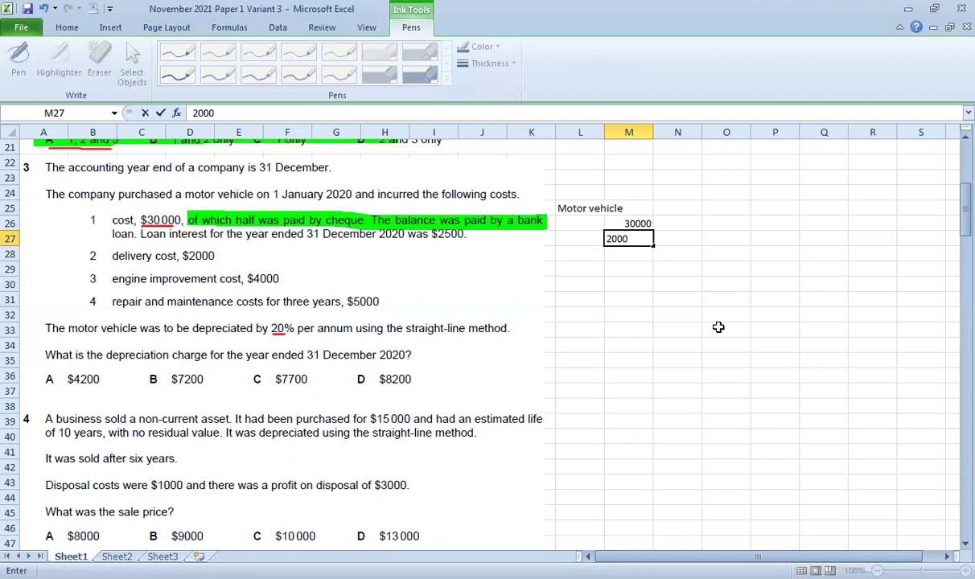
key(Return)
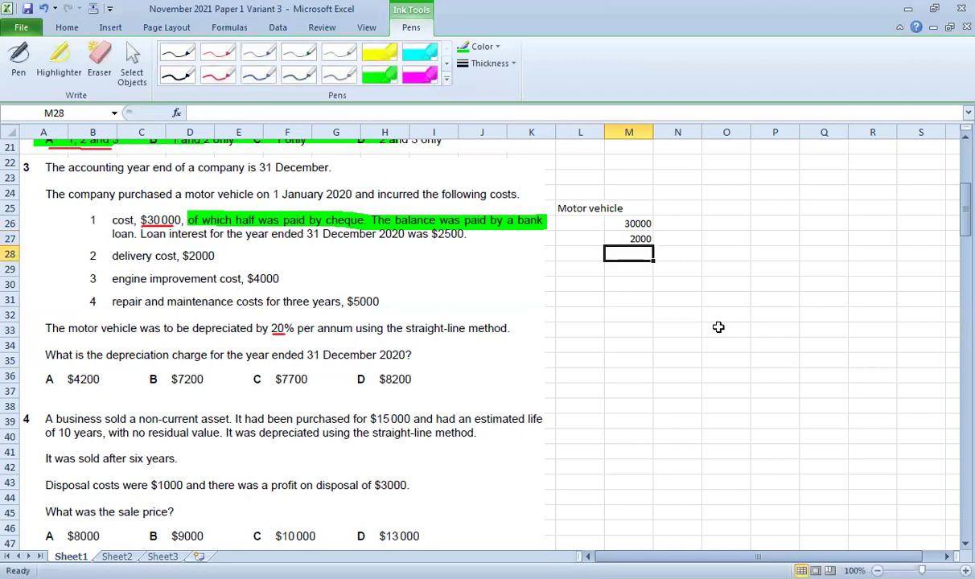
text(4000)
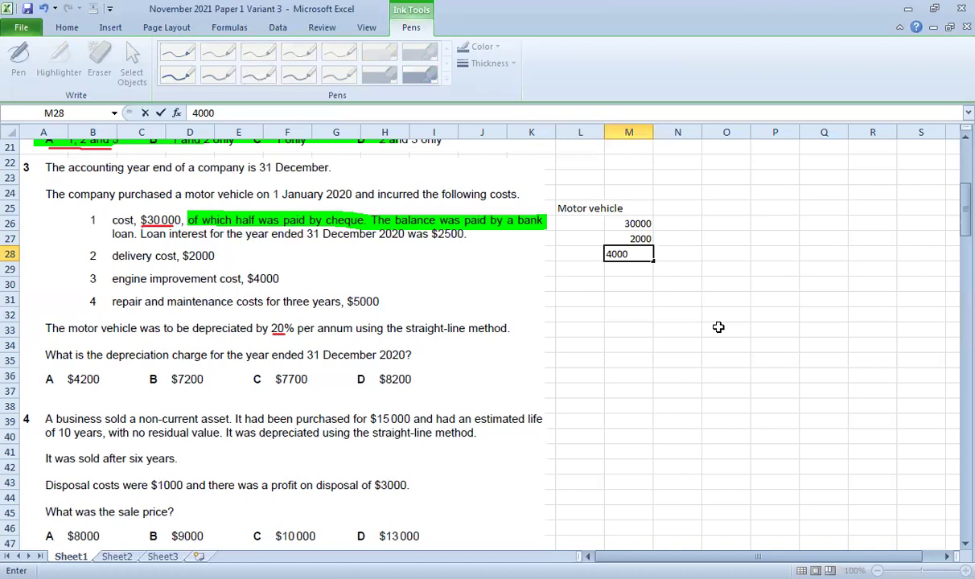
key(Return)
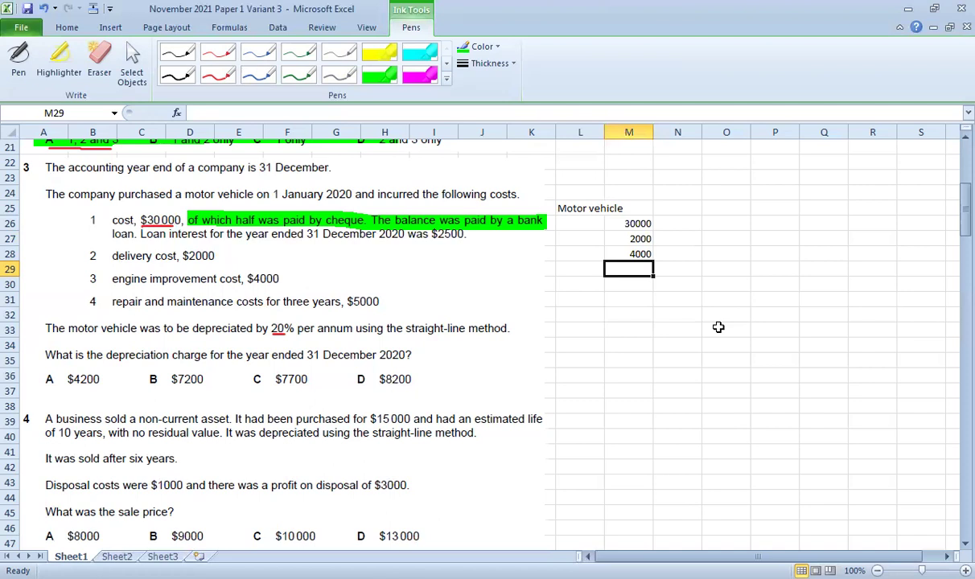
- Highlight the repair and maintenance costs item of question 3 in green
click(377, 77)
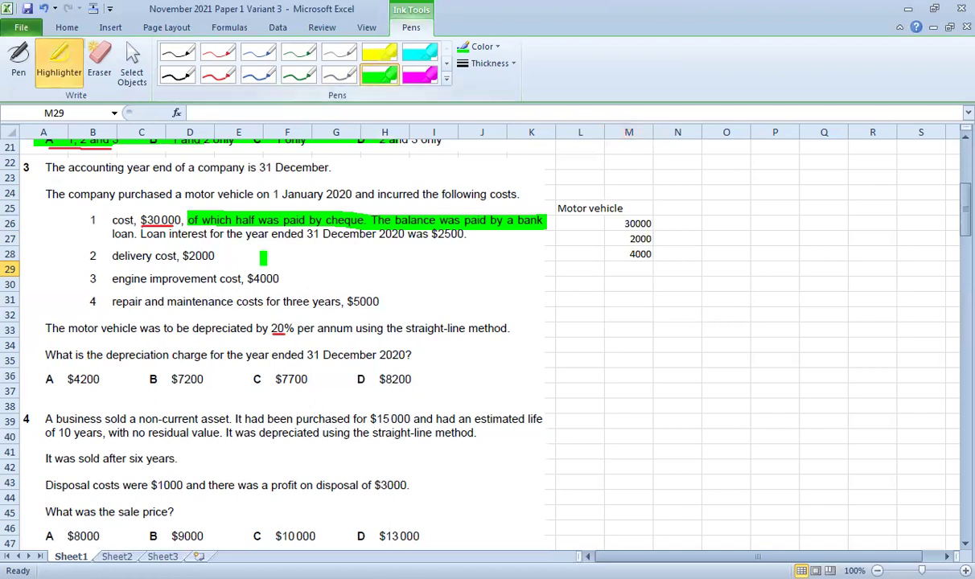
drag(111, 301, 384, 300)
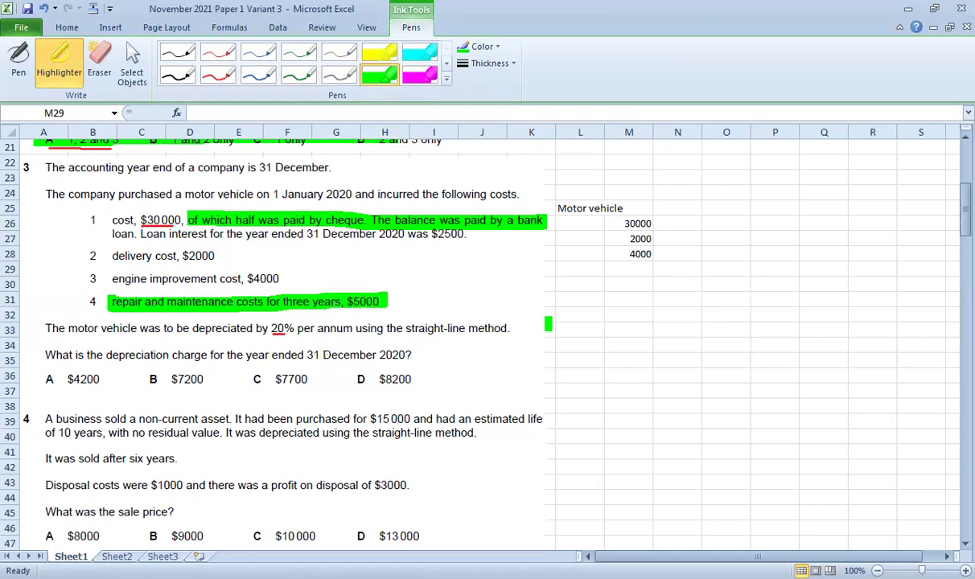
key(Escape)
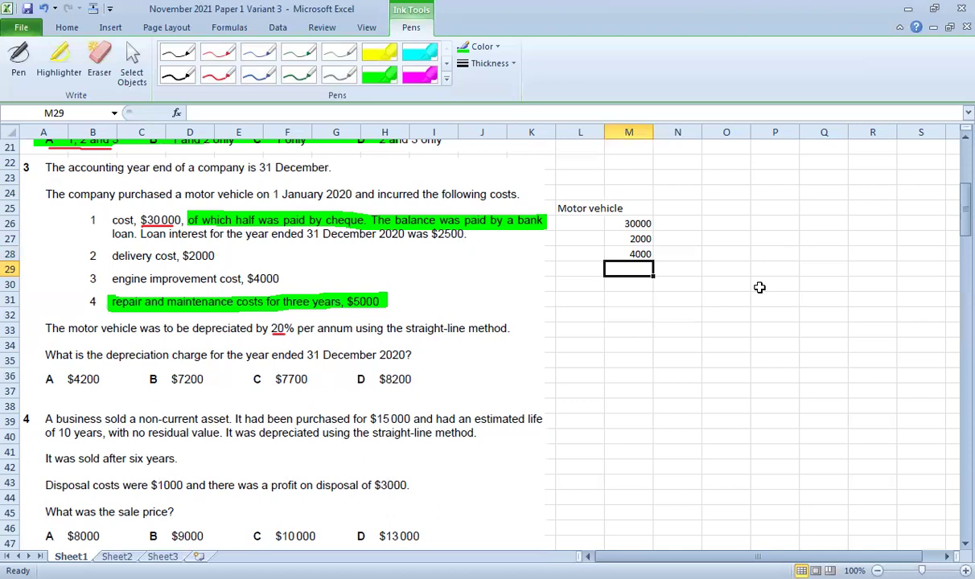
- Total the motor vehicle costs M26:M28 in M29 with a SUM formula
key(alt+equal)
key(Return)
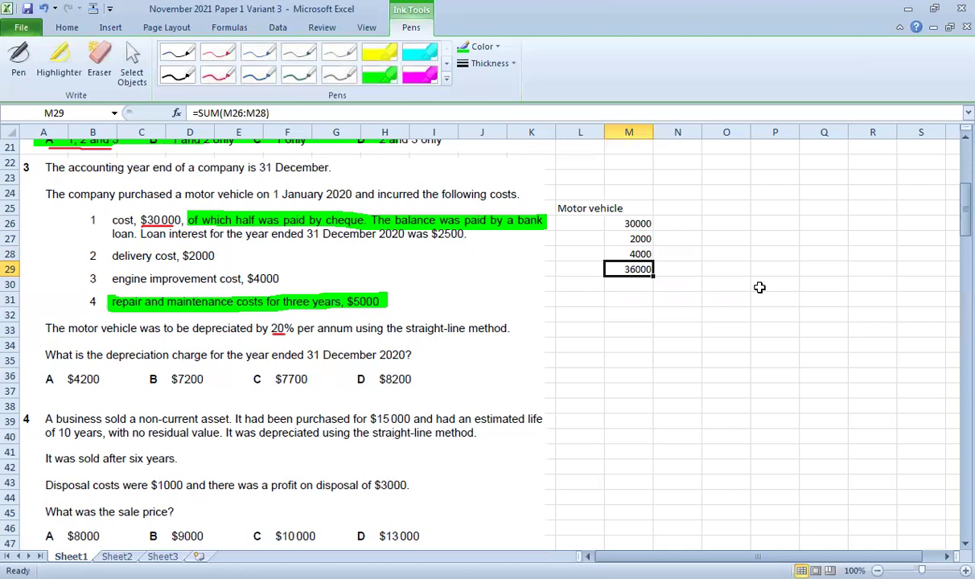
key(Down)
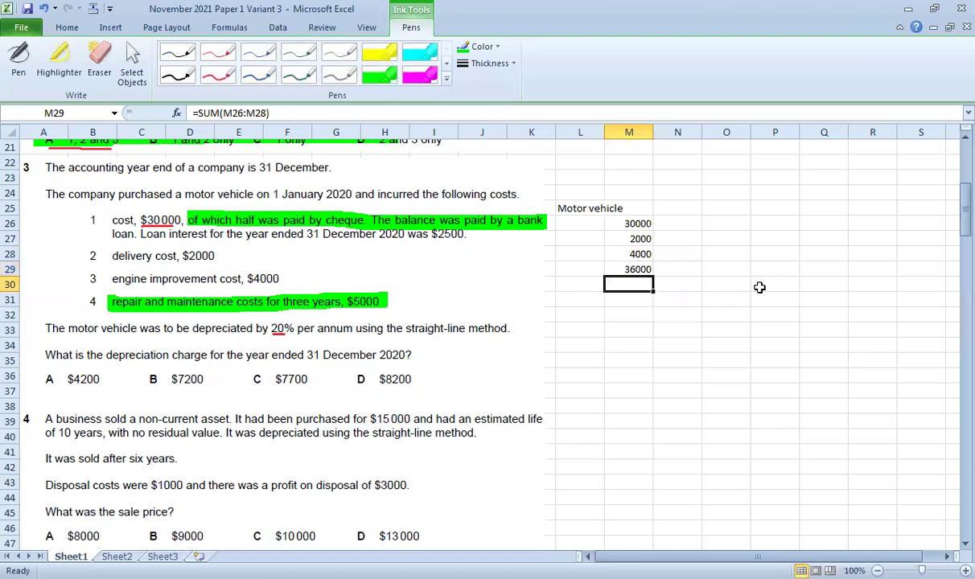
- Calculate the depreciation charge in M30 with the formula =M29*20%
text(=)
key(Up)
text(*20%)
key(Return)
key(Up)
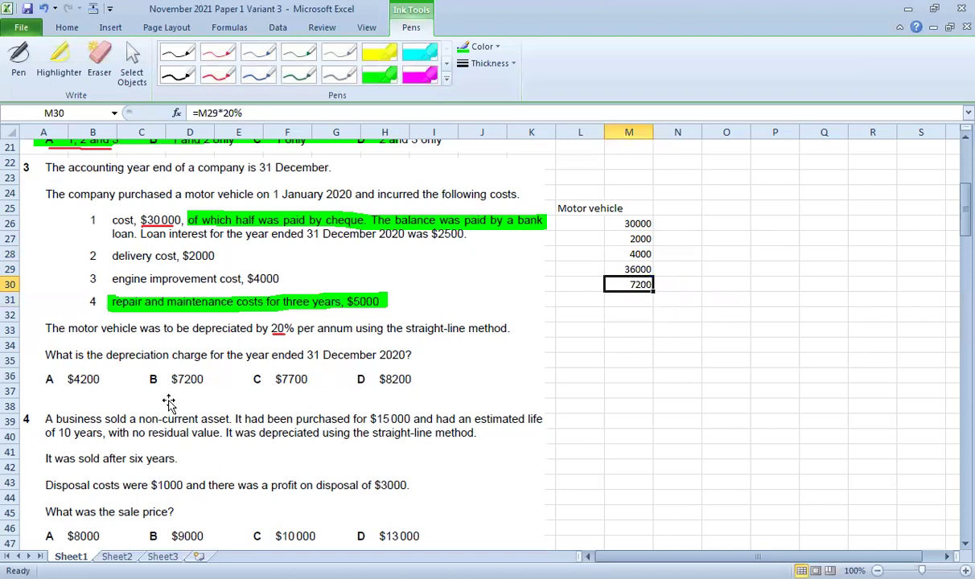
- Enter the asset's purchase price 15000 in M39 beside question 4
scroll(549, 396, down, 3)
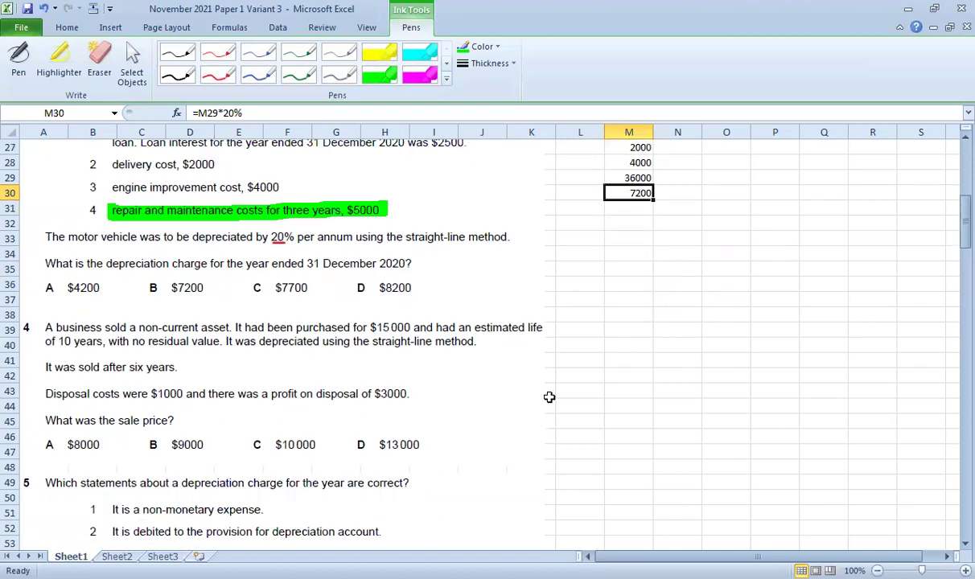
scroll(548, 396, down, 3)
scroll(548, 396, up, 1)
click(619, 192)
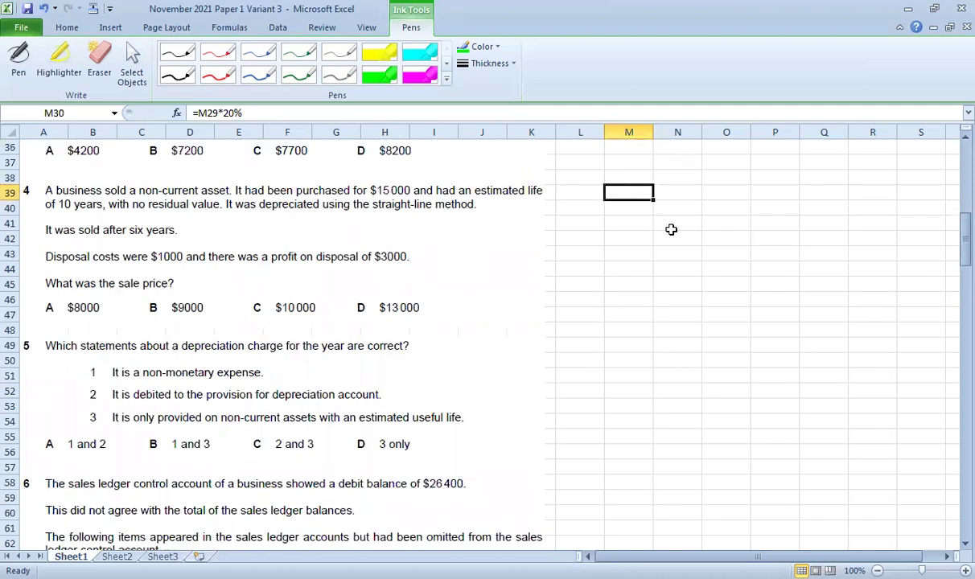
text(15000)
key(Return)
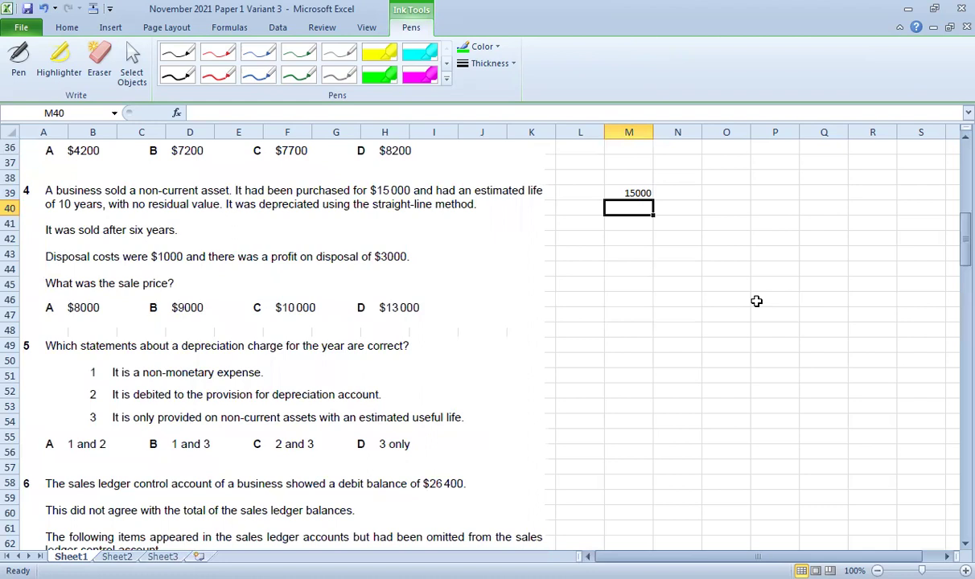
- Try calculating the annual depreciation in N39 with the formula =15000/10
key(Right)
key(Up)
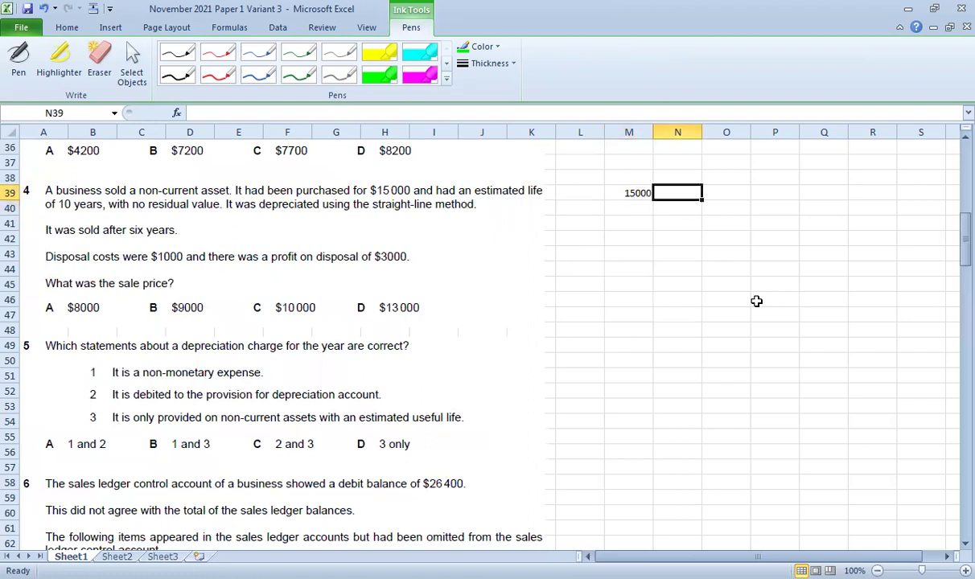
text(=1500)
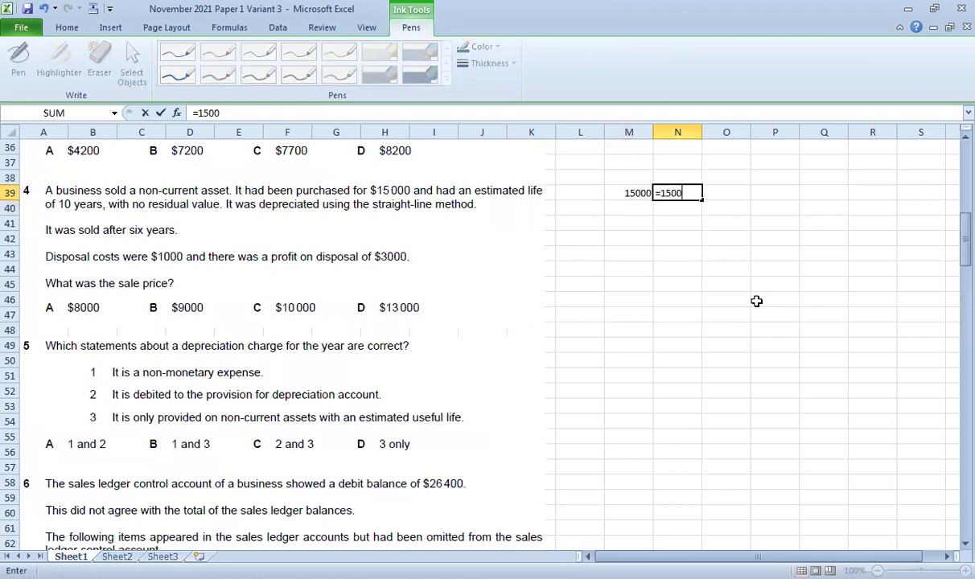
text(0/10)
key(Return)
key(Up)
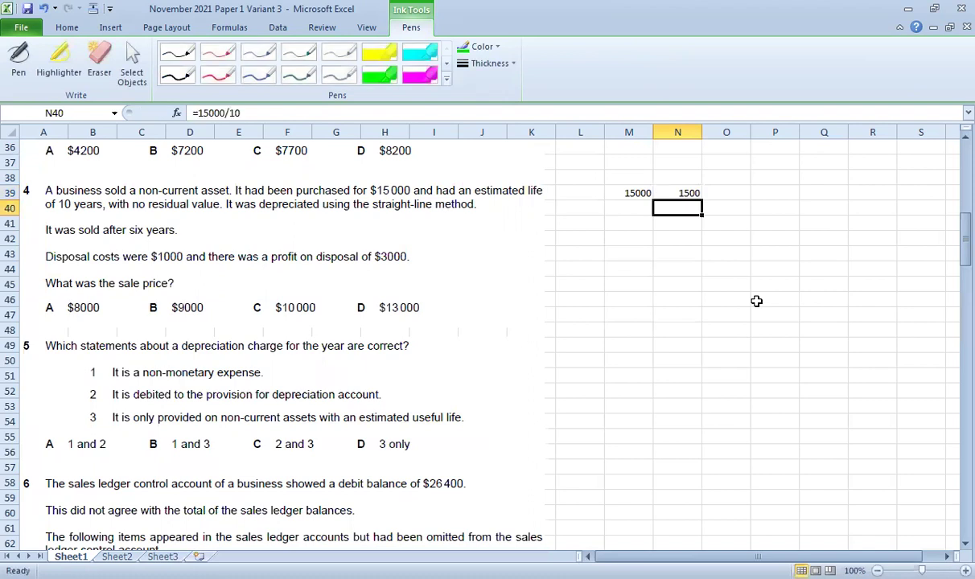
key(Down)
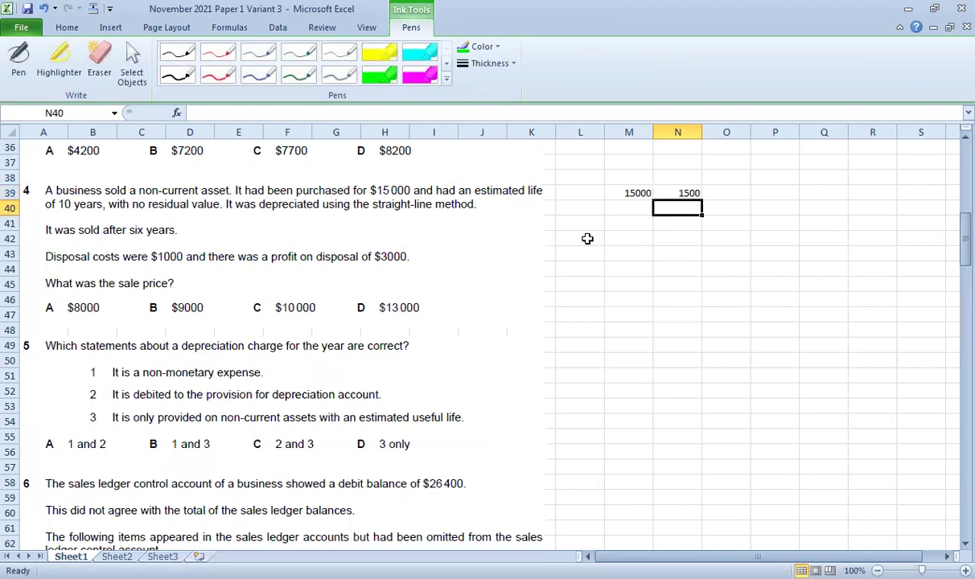
- Label the purchase price of question 4 as "cost" in L39
click(613, 195)
click(575, 191)
text(cost)
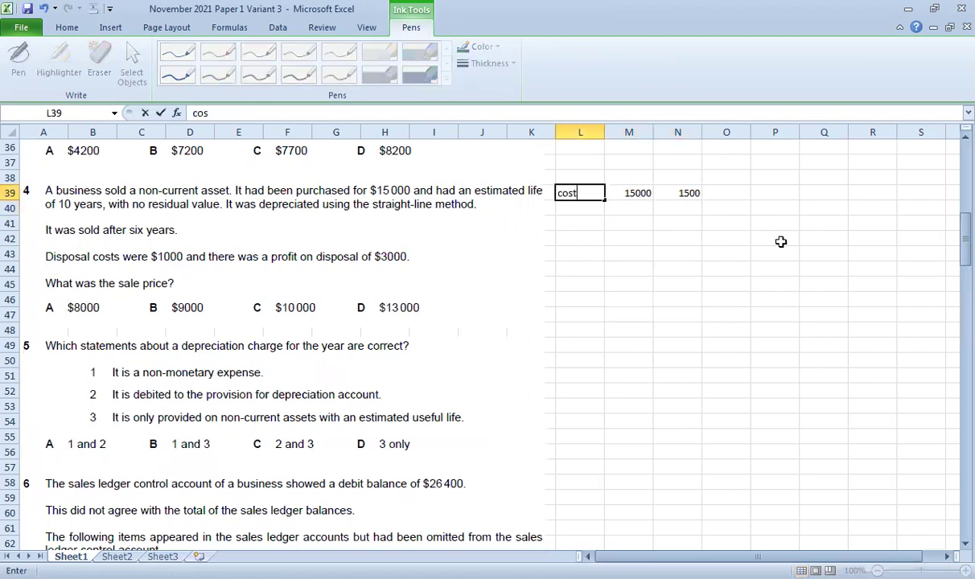
key(Tab)
- Delete the depreciation formula from N39
key(Tab)
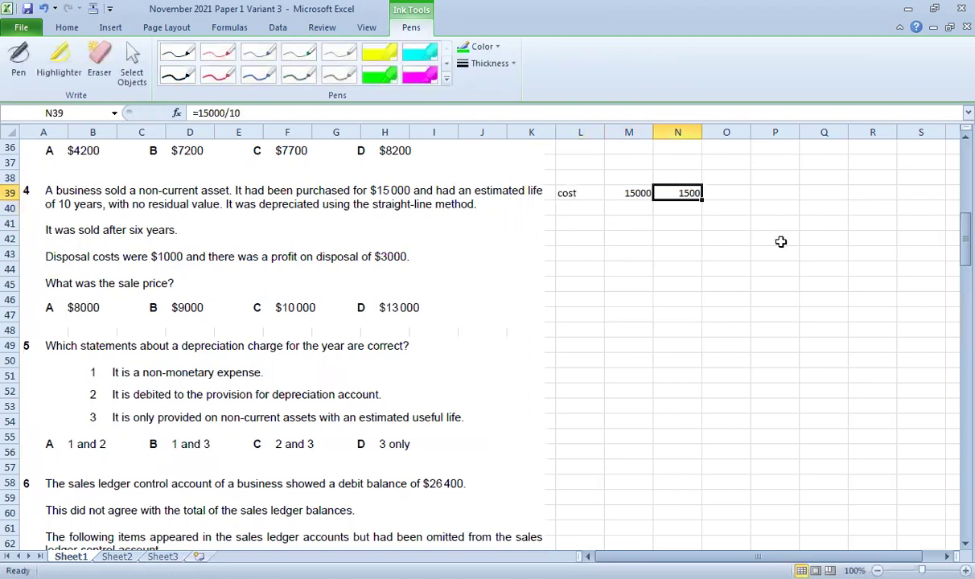
key(Delete)
- Add the label "annual dep" in L40 and calculate the annual depreciation in M40 with =M39/10
click(577, 207)
text(annual dep)
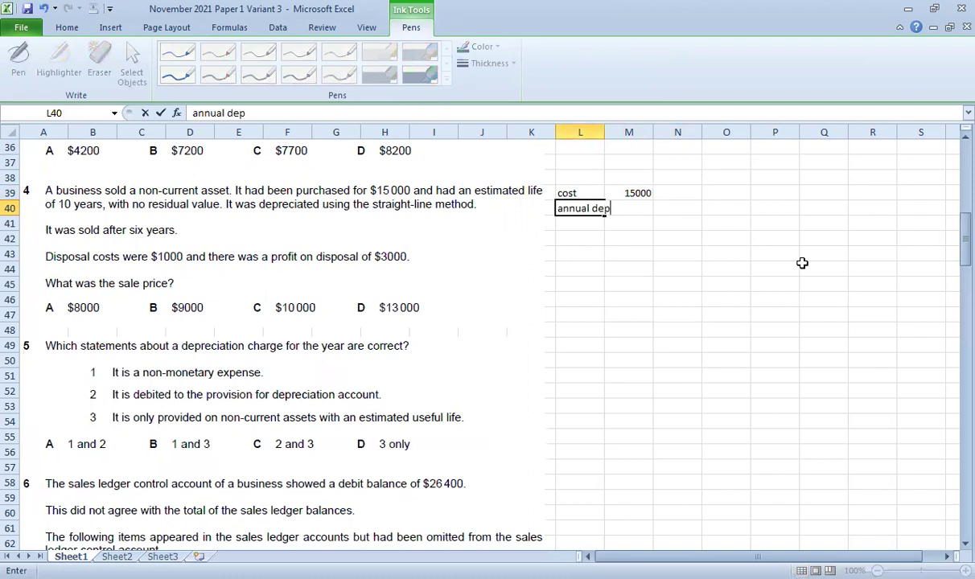
key(Return)
key(Right)
key(Up)
text(=)
key(Up)
text(/10)
key(Return)
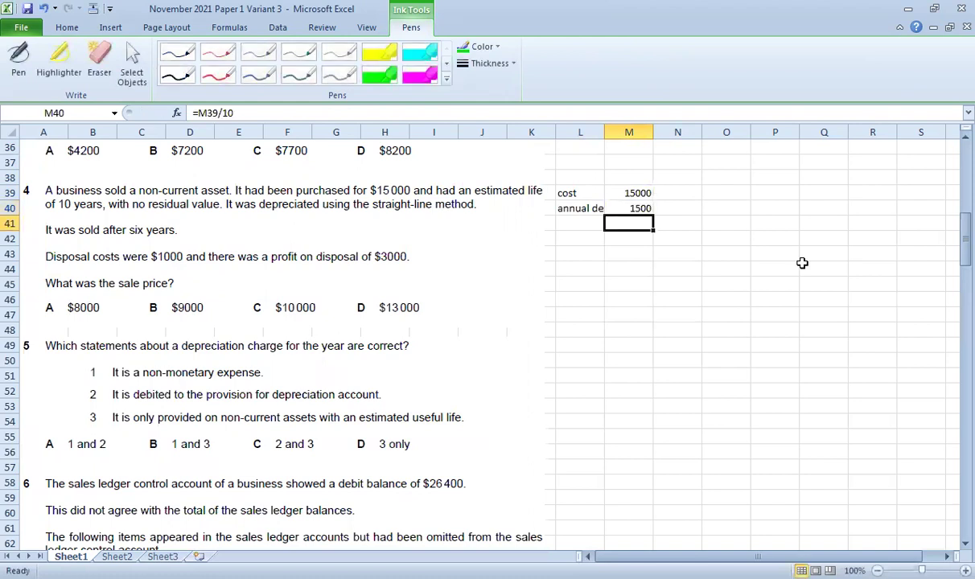
- Enter the label "net book value" in L42 and select N42 for its amount
click(612, 236)
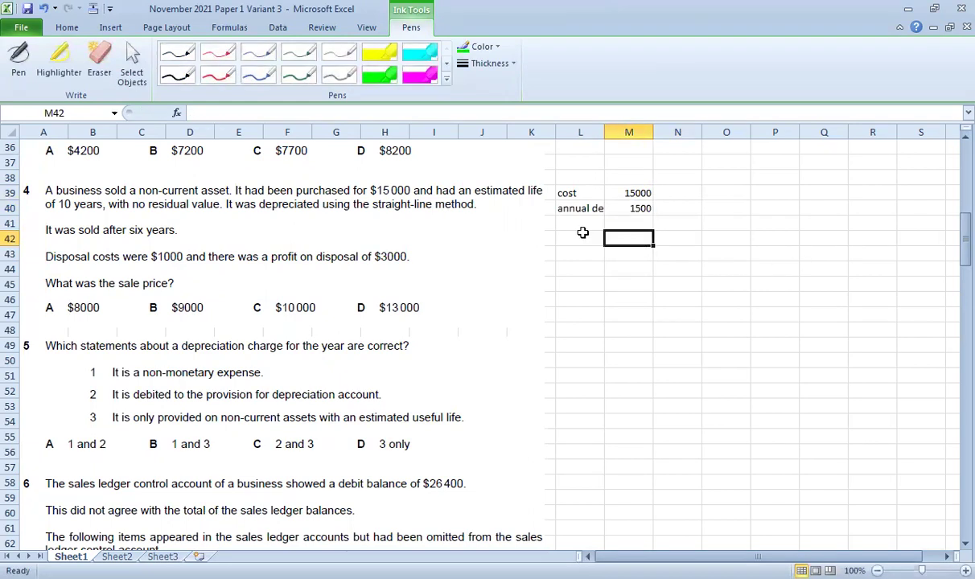
click(578, 238)
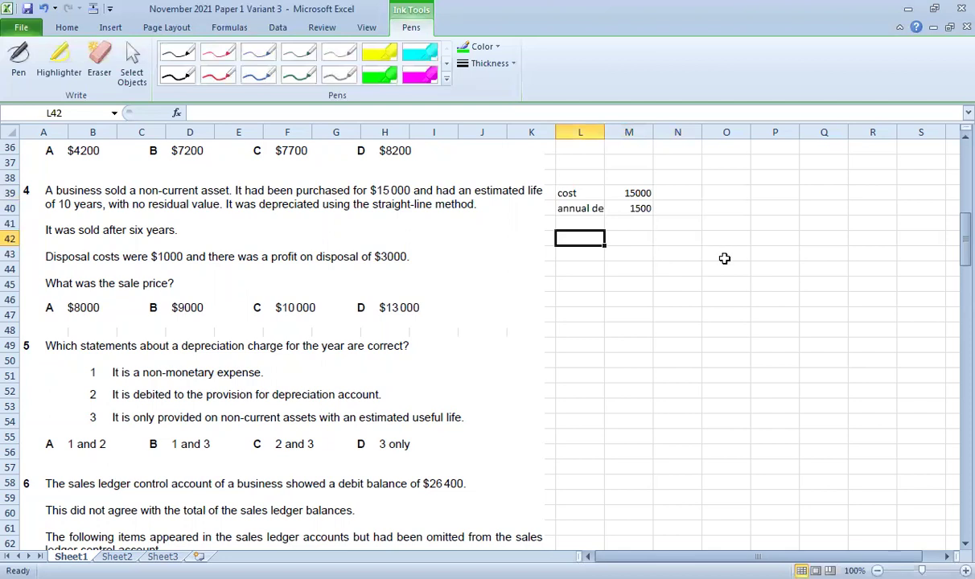
text(net book value)
key(Tab)
key(Tab)
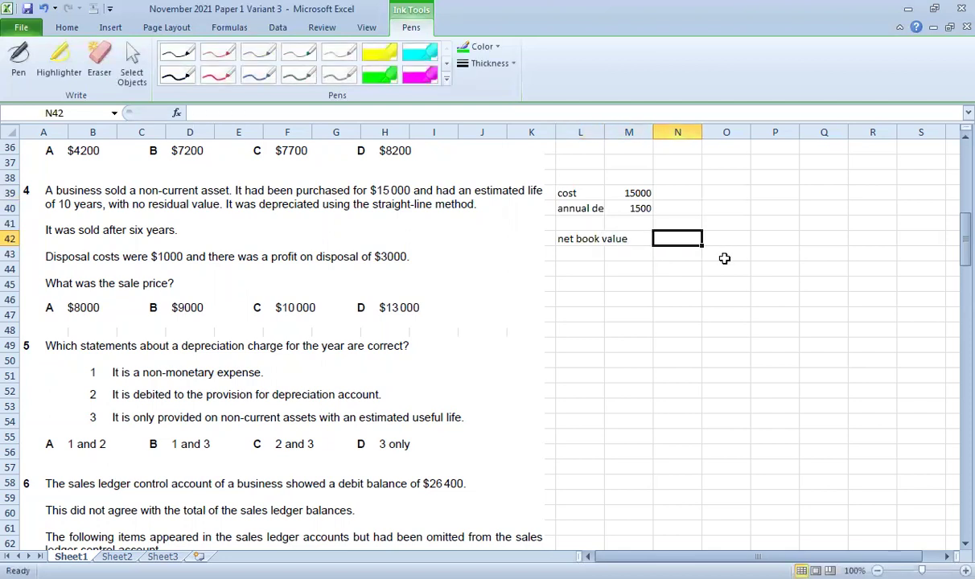
- Calculate the net book value after six years in N42 with =M39-M40*6
text(=)
click(633, 193)
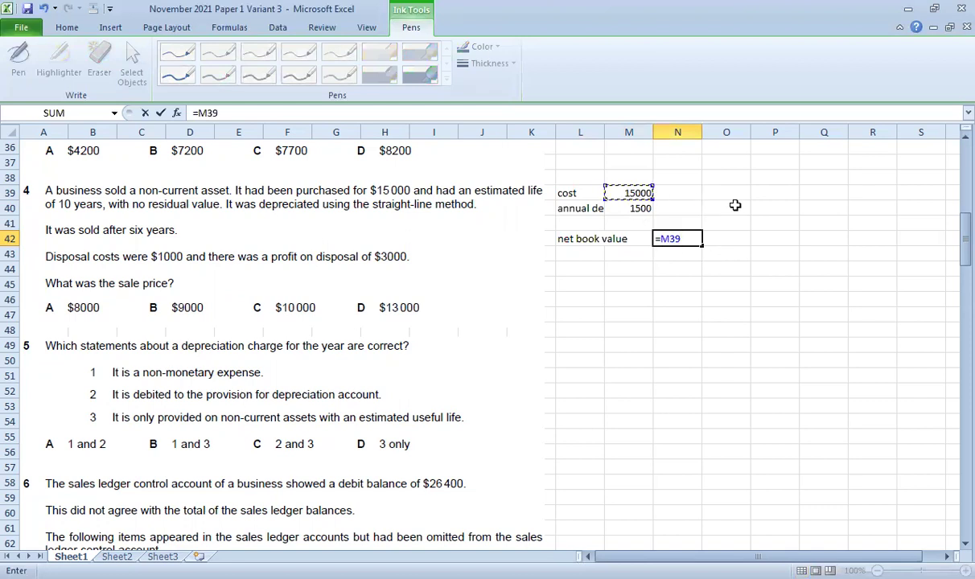
text(-)
click(647, 210)
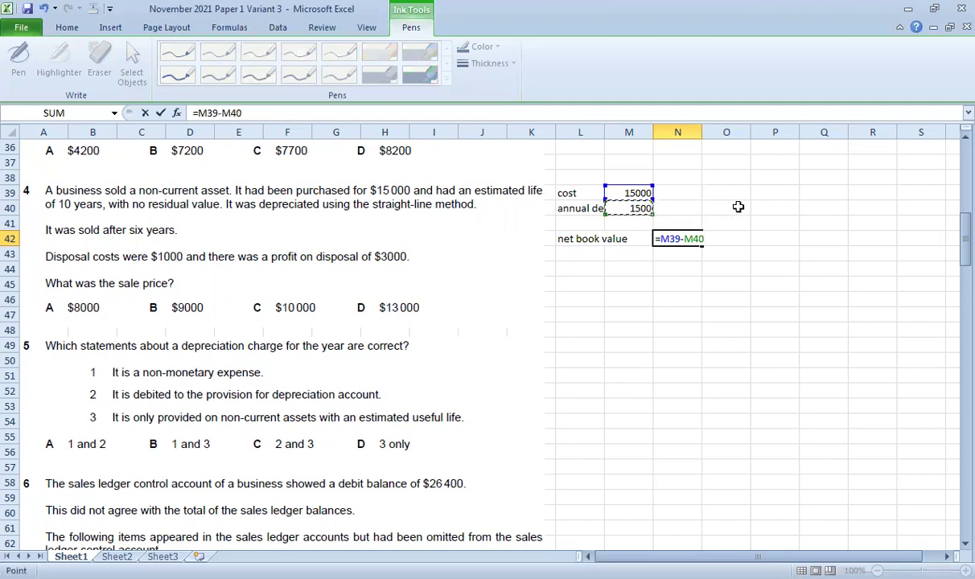
text(*6)
key(Return)
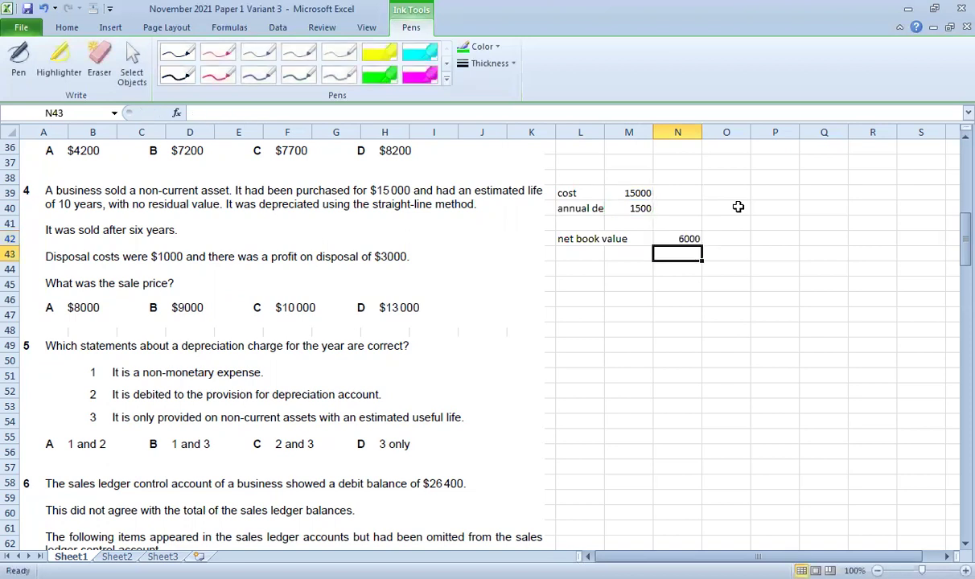
key(Up)
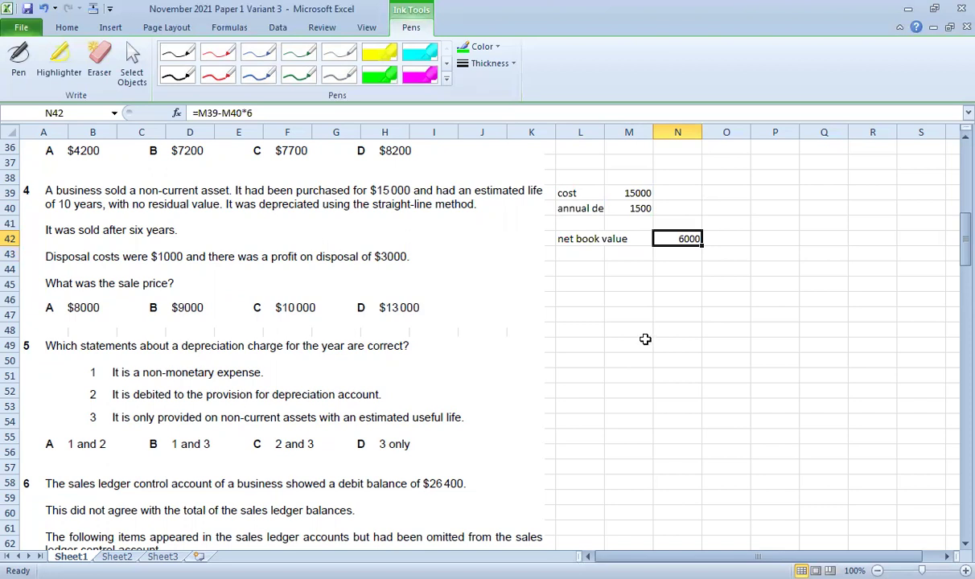
- Highlight "Disposal costs were $1000" in question 4 in green
click(386, 81)
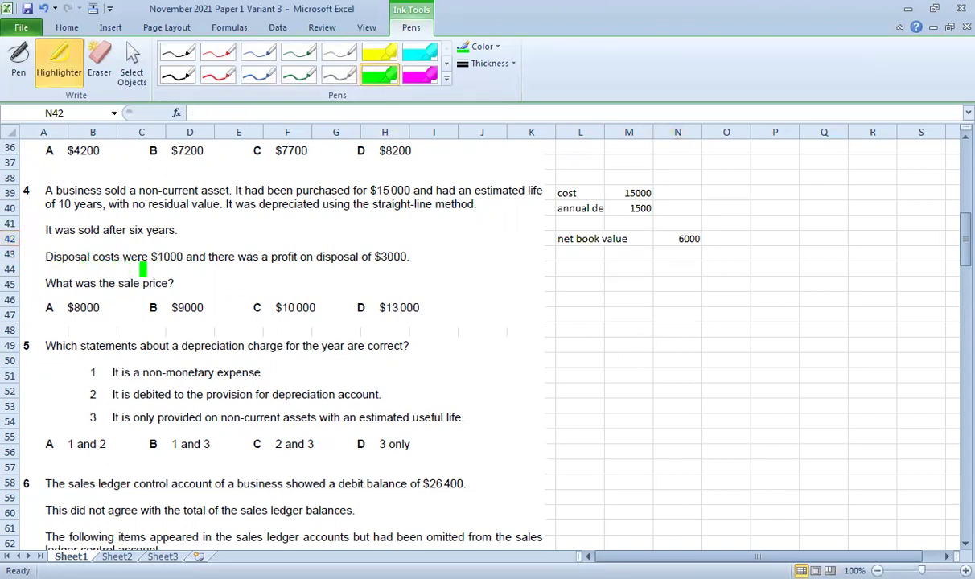
drag(47, 255, 183, 257)
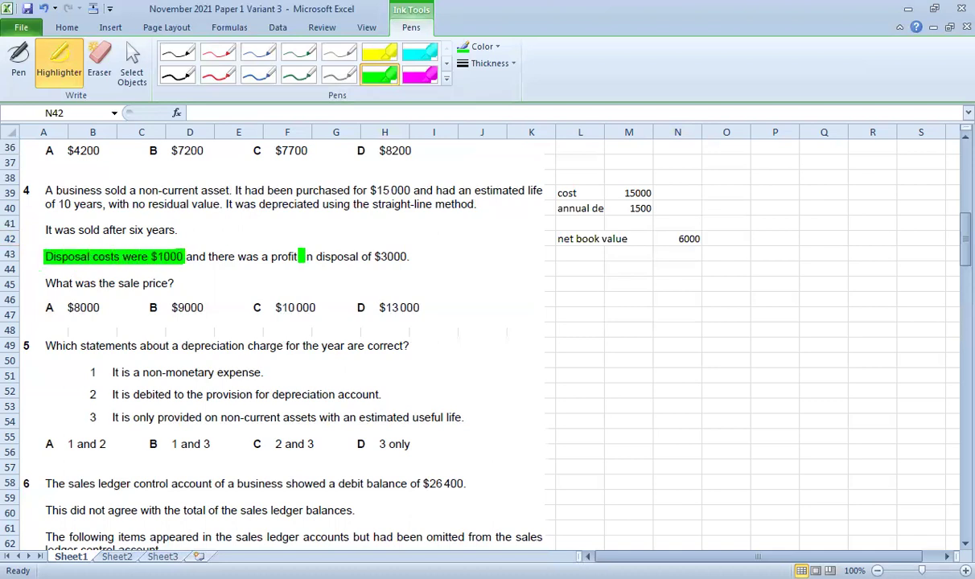
key(Escape)
- Enter the label "disposal cost" in L43 and its amount 1000 in N43
click(594, 254)
text(disposal cost)
key(Tab)
key(Tab)
text(1000)
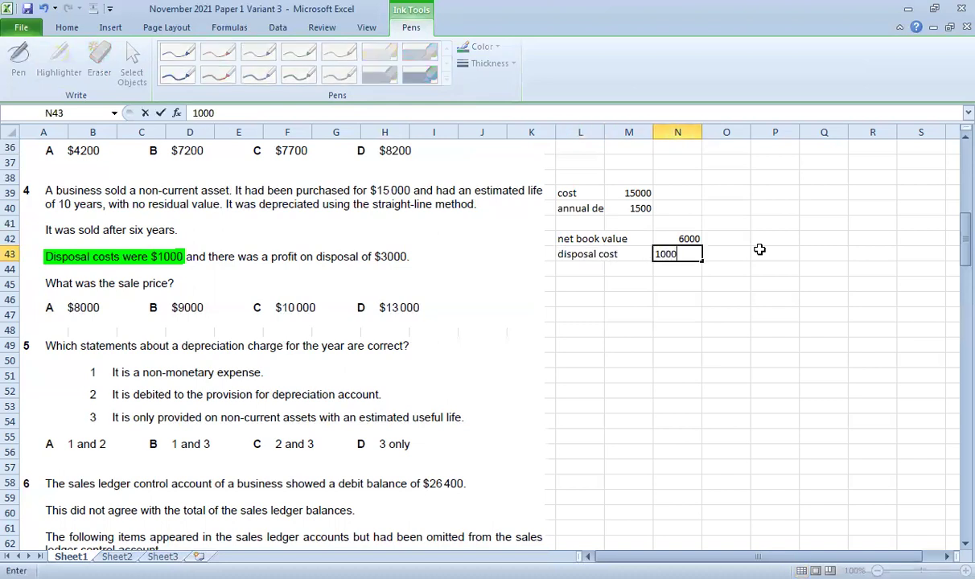
key(Return)
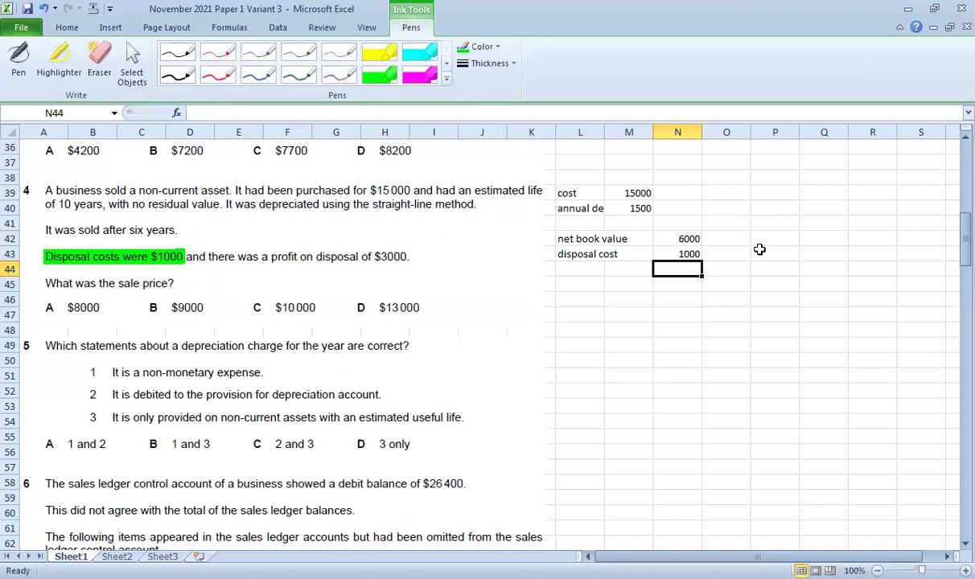
- Enter the label "profit" in L44 and its amount 3000 in N44
click(575, 267)
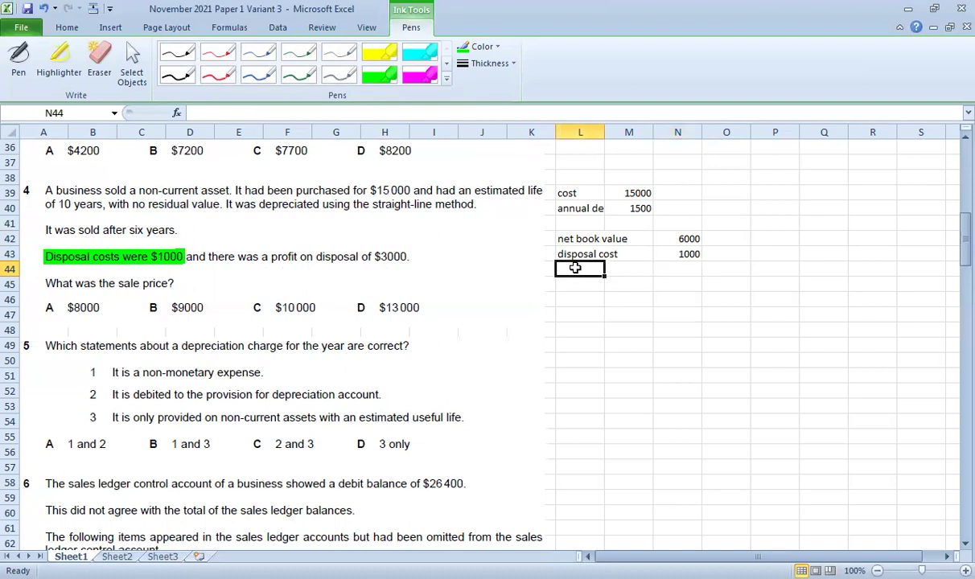
text(pr)
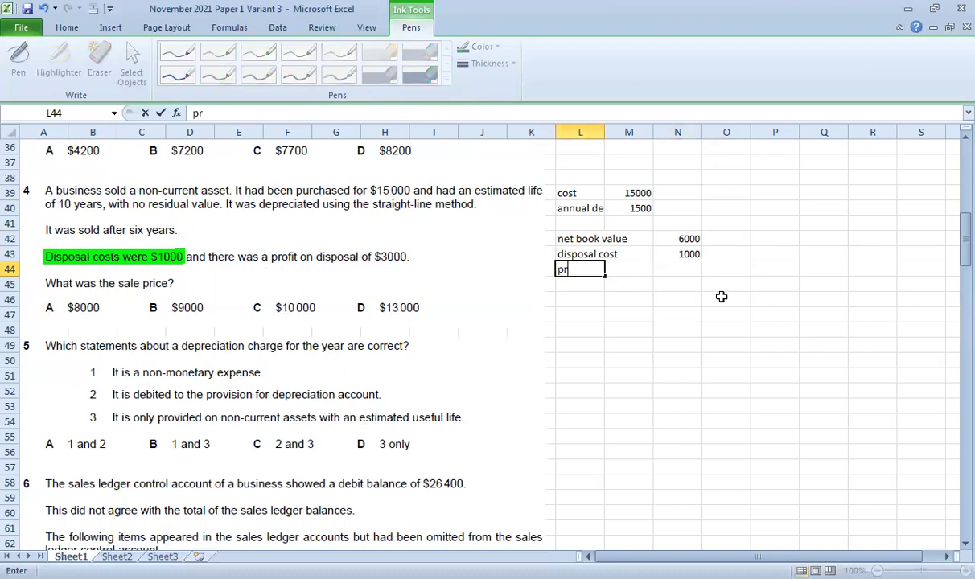
text(ofit)
key(Right)
key(Right)
text(3000)
key(Return)
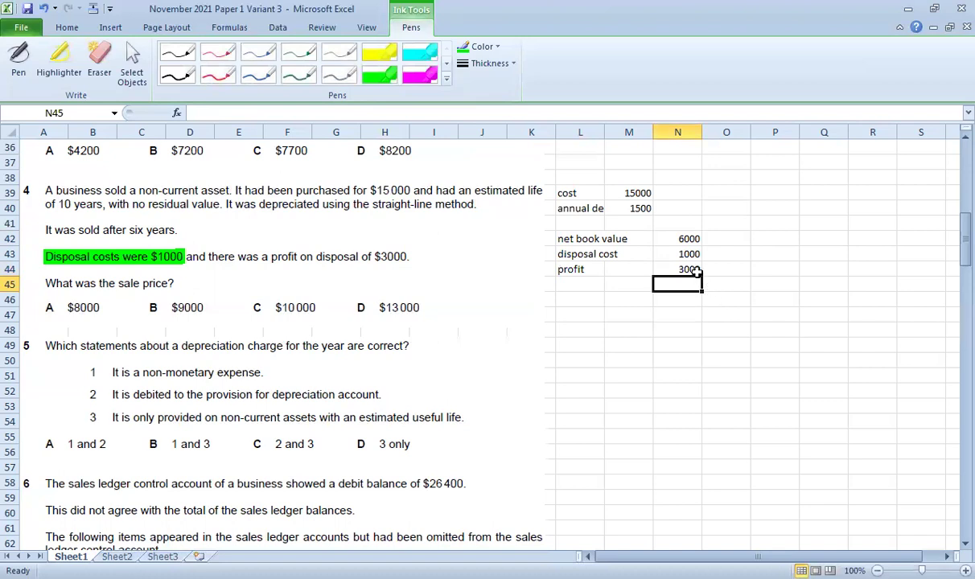
- Total the net book value and disposal cost in O43 with =SUM(N42:N43)
click(694, 271)
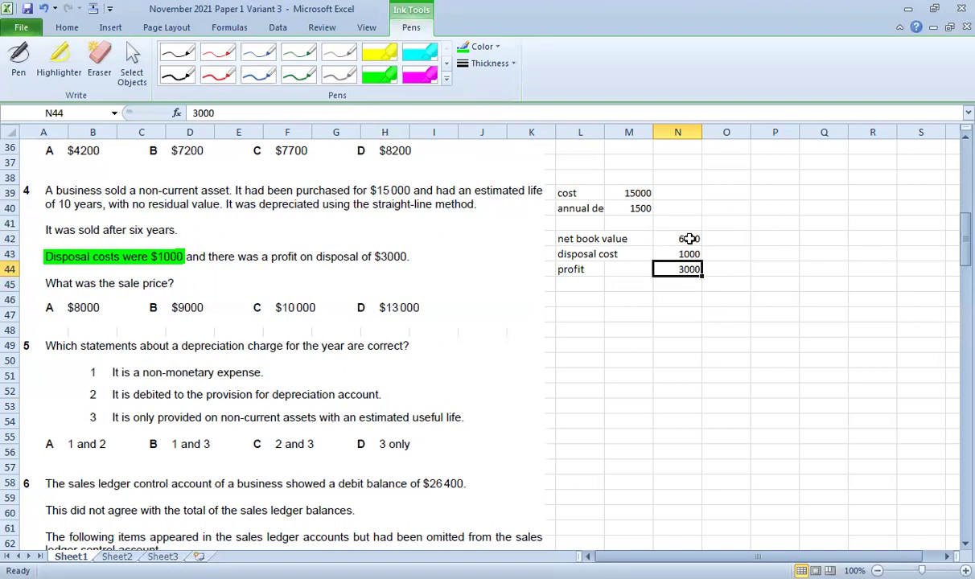
click(689, 239)
click(688, 254)
click(716, 256)
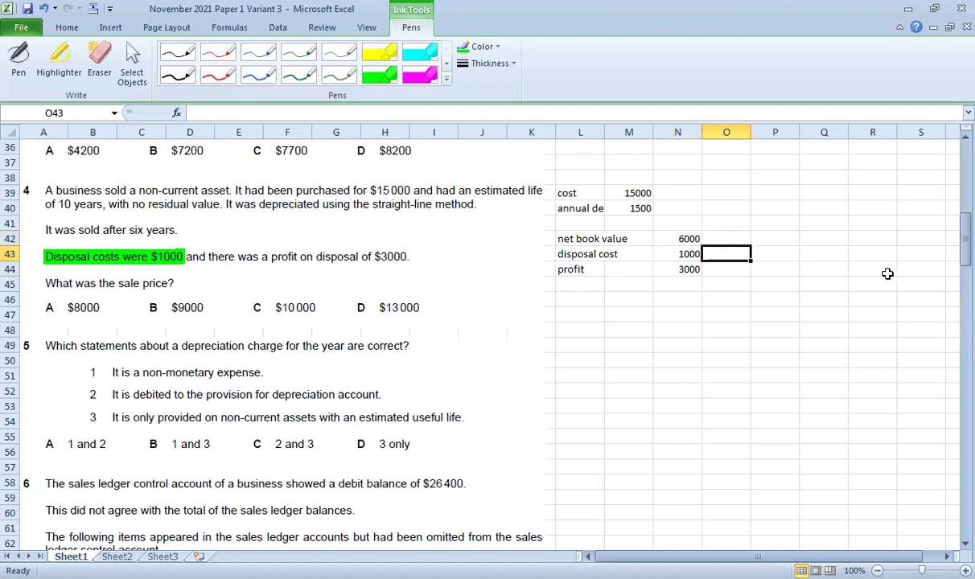
key(alt+equal)
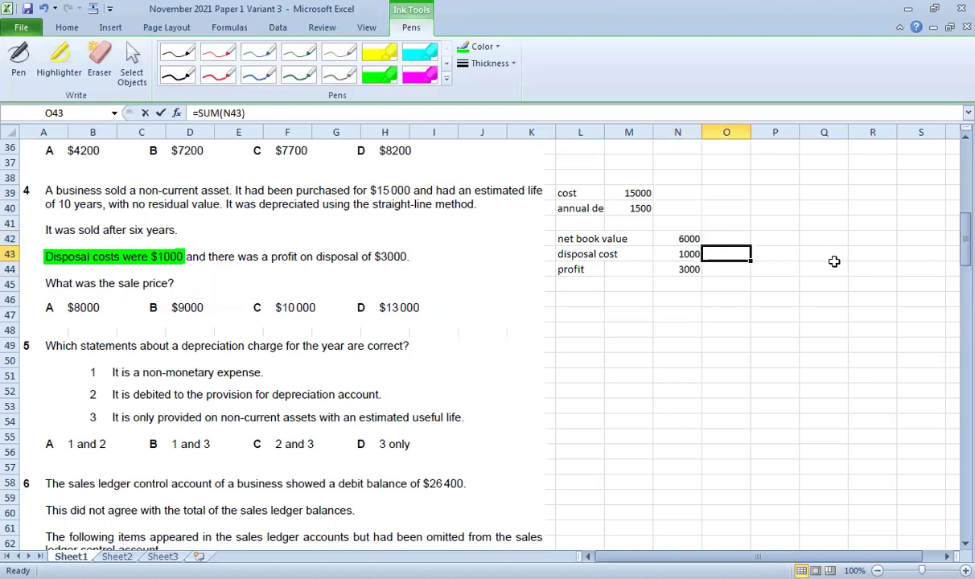
key(shift+Up)
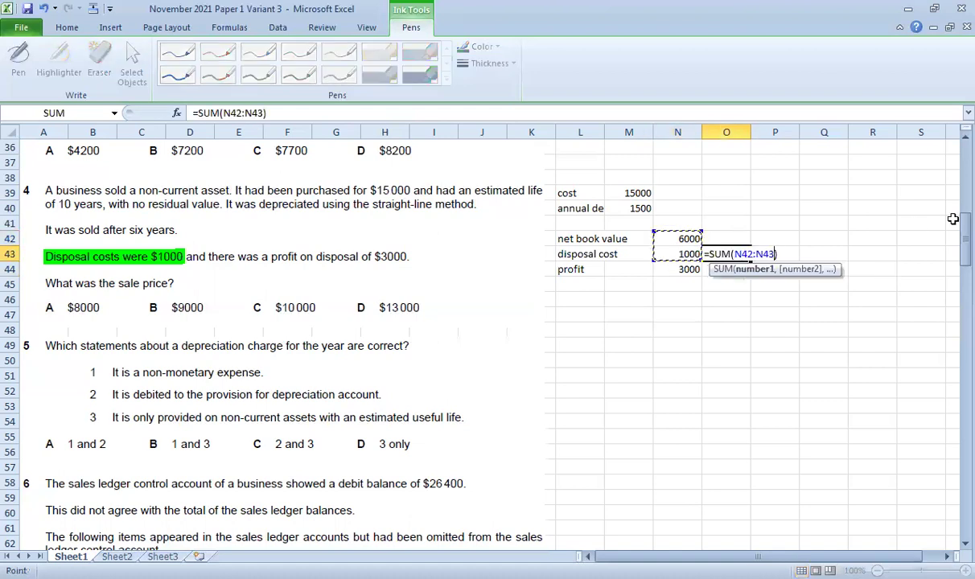
key(Return)
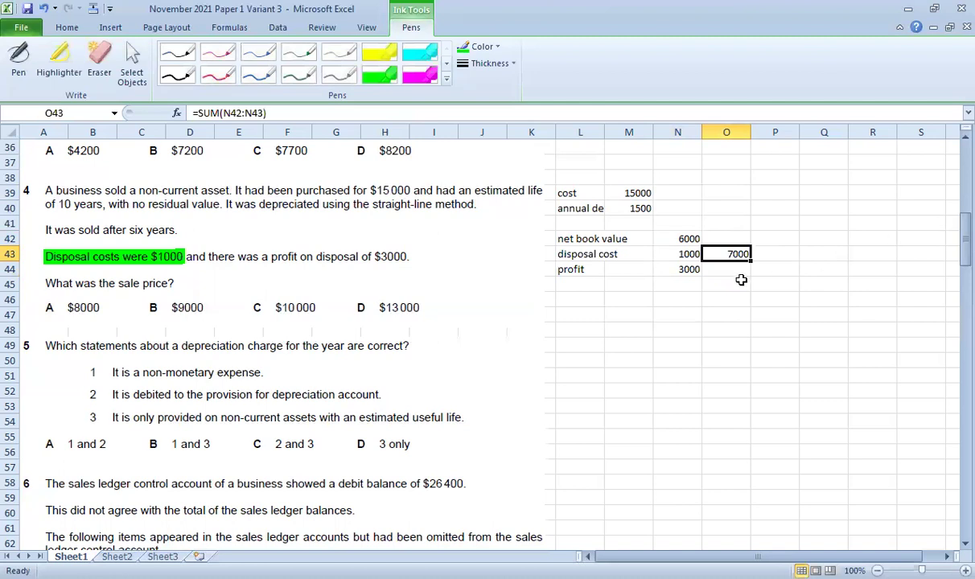
- Calculate the sale price in O45 by adding the profit to the subtotal with =O43+N44
click(688, 270)
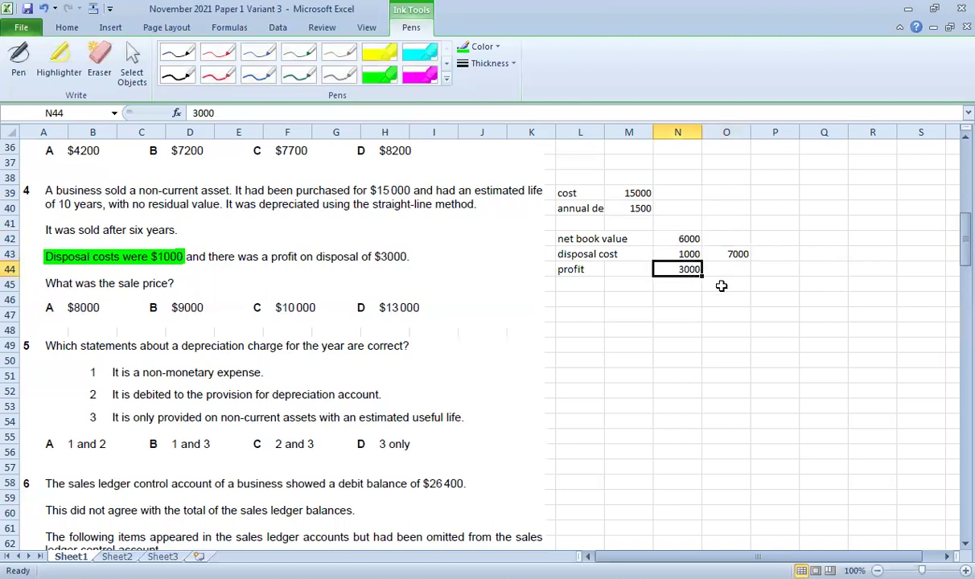
click(722, 287)
text(=)
key(Up)
key(Up)
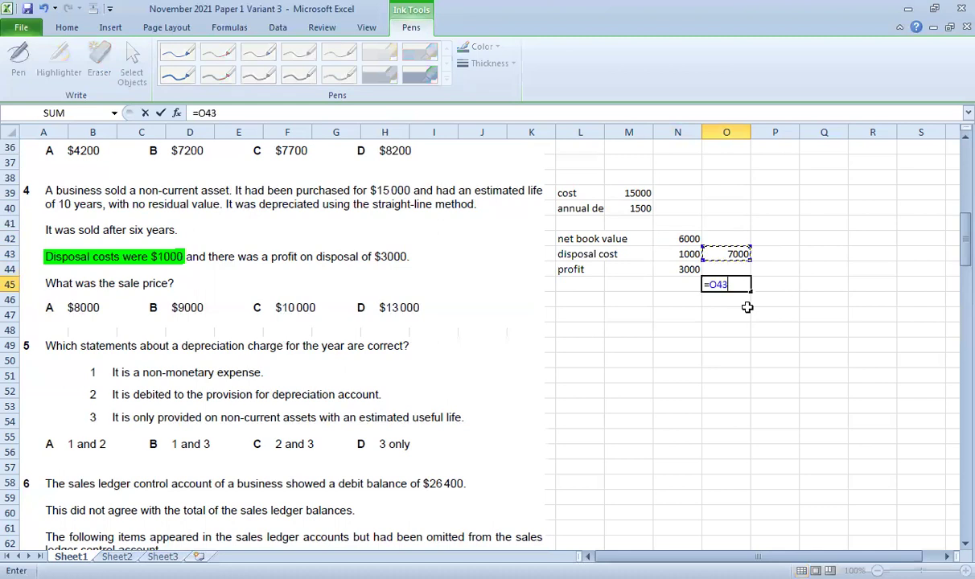
text(+)
click(693, 271)
key(Return)
key(Up)
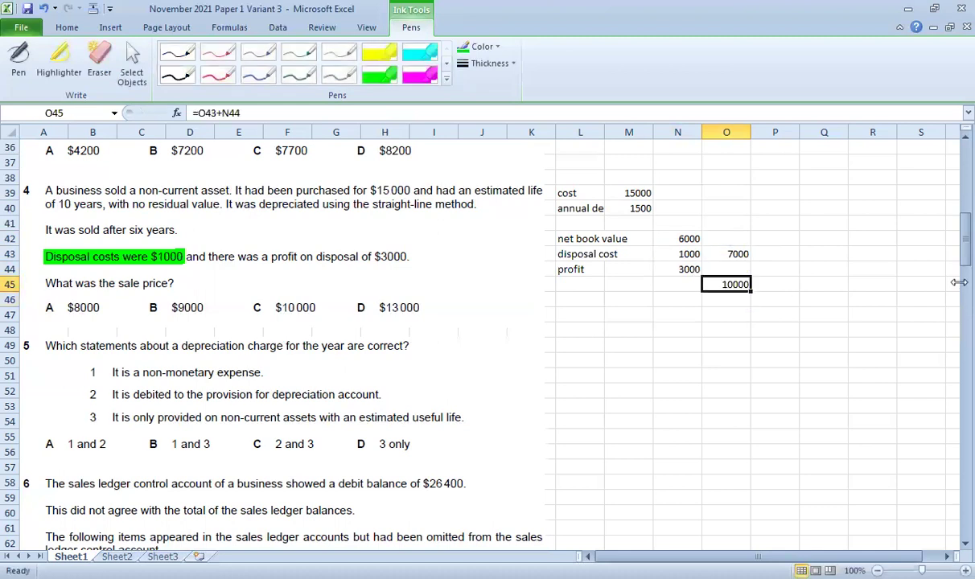
- Check the profit by entering 10000, -1000 and -6000 in Q42:Q44 and totalling them in Q45 with =SUM(Q42:Q44)
click(814, 238)
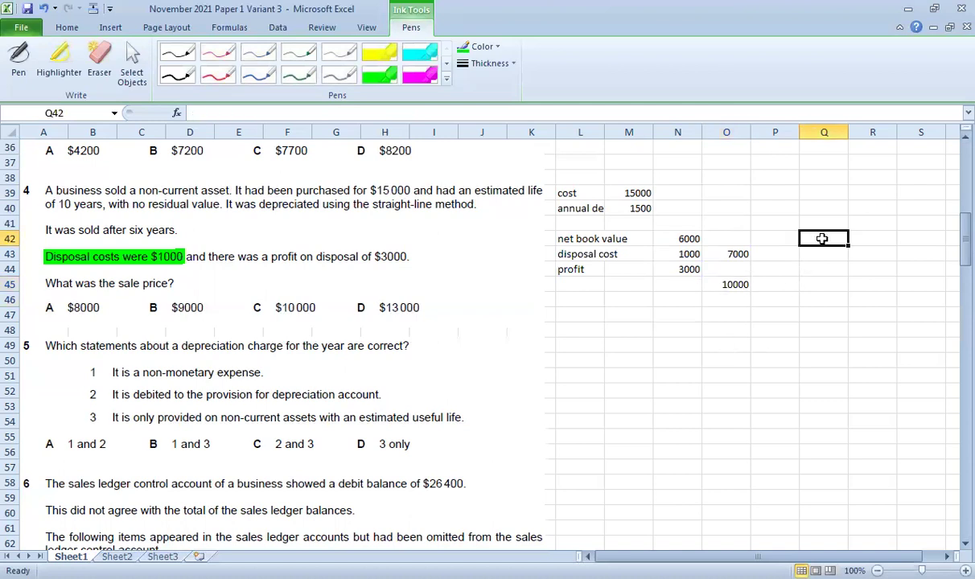
text(10000)
key(Return)
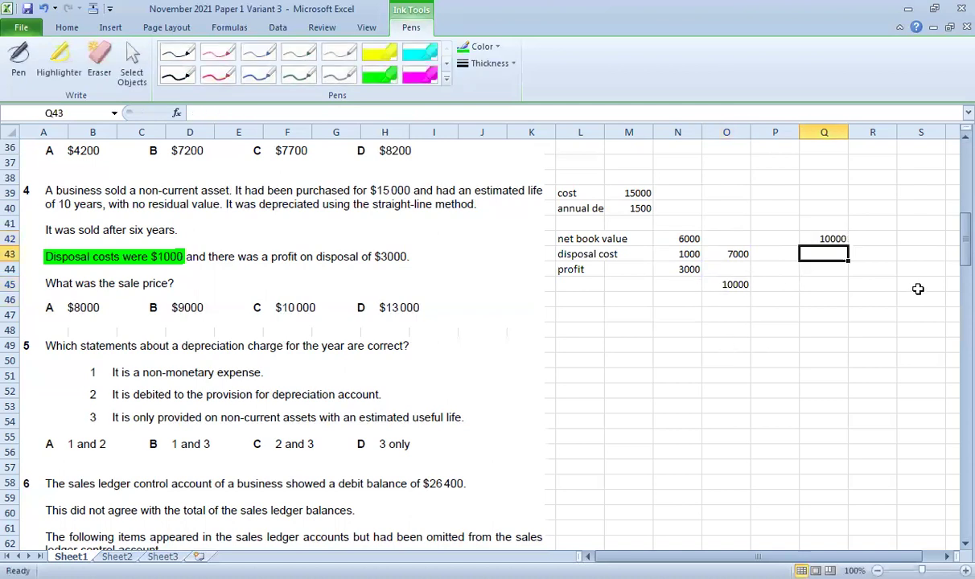
text(-1000)
key(Return)
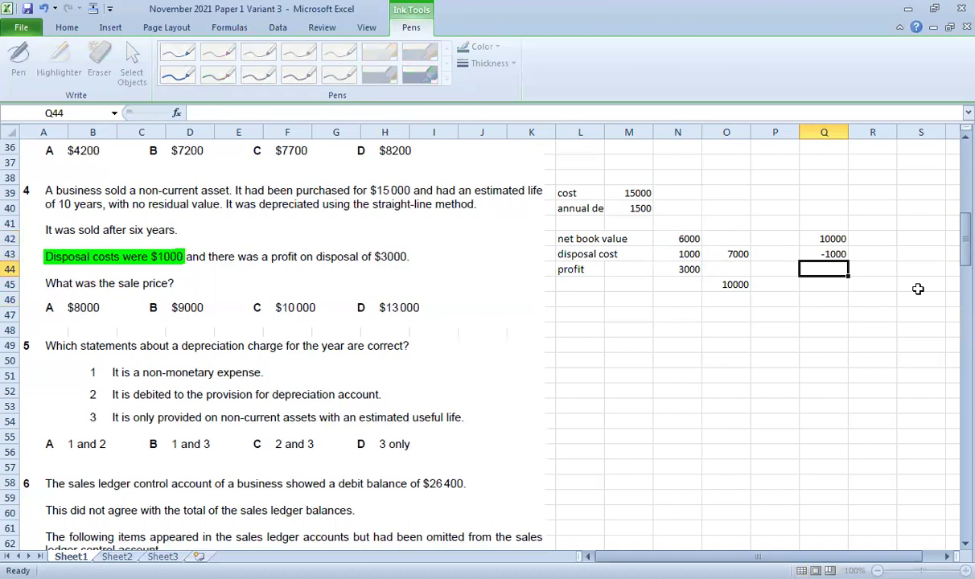
text(6)
key(BackSpace)
text(-6000)
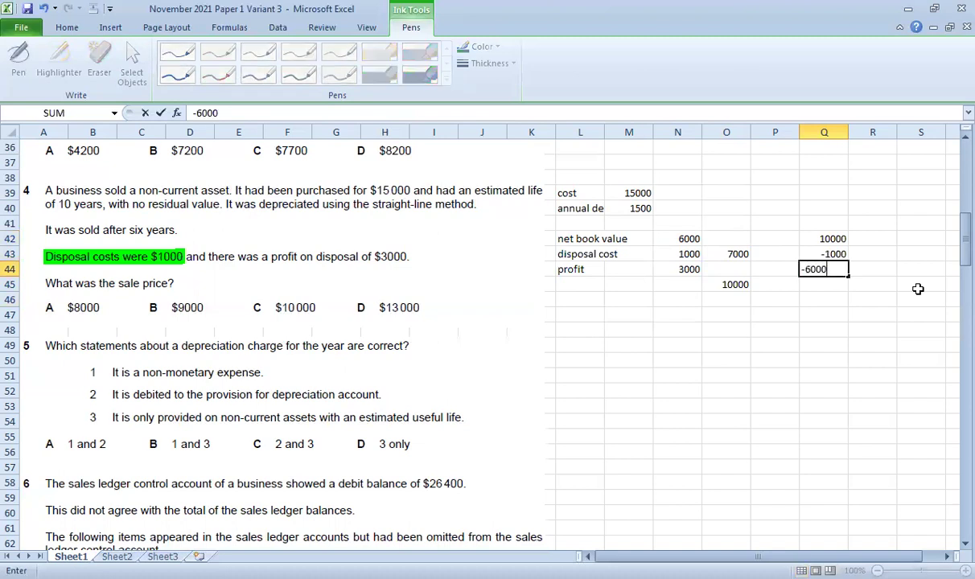
key(Return)
key(alt+equal)
key(ctrl+Return)
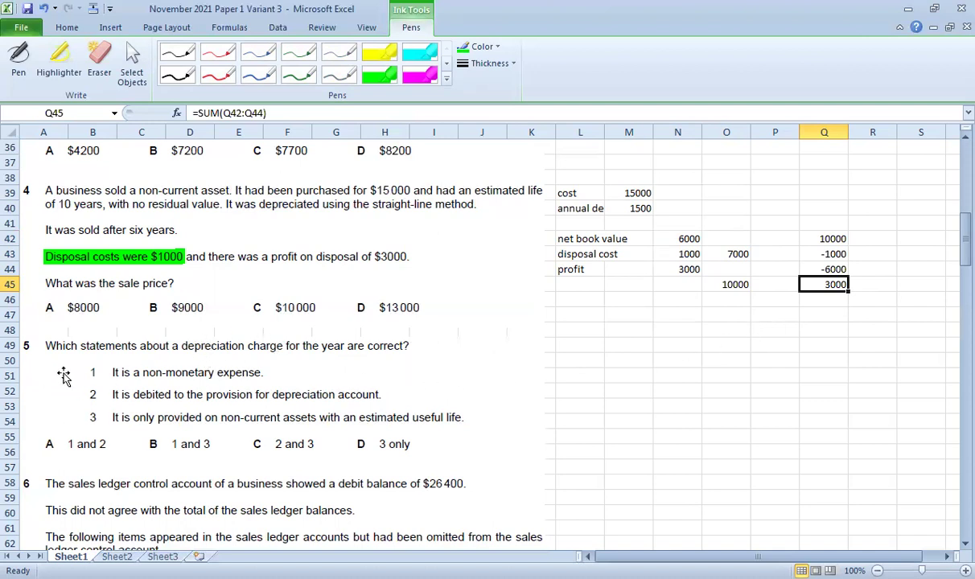
- Highlight statement 1 of question 5, "It is a non-monetary expense.", in green
scroll(631, 367, down, 3)
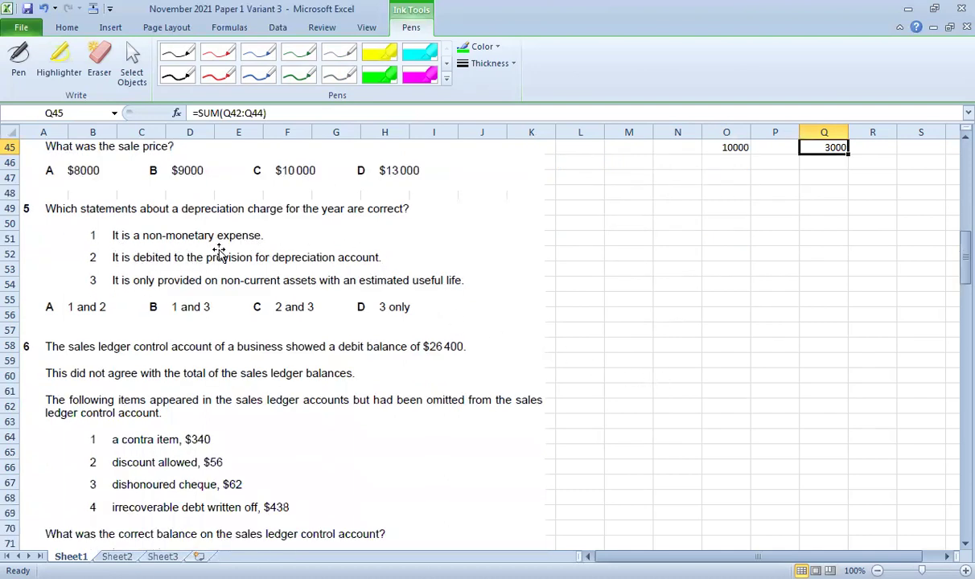
click(377, 76)
mouse_move(112, 234)
mouse_down()
mouse_move(257, 233)
mouse_move(111, 234)
mouse_up()
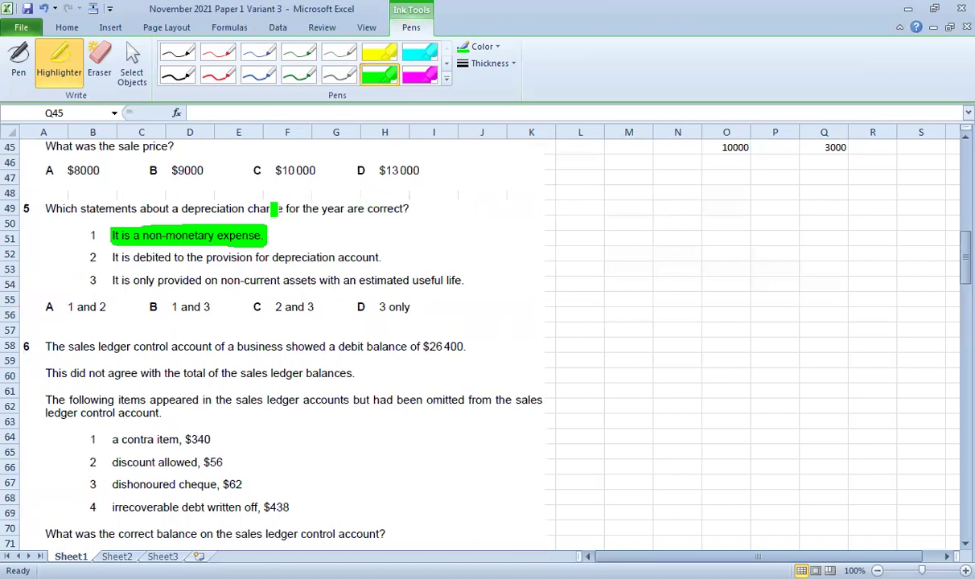
- Mark option B of question 5 as the answer with a red pen stroke
click(217, 75)
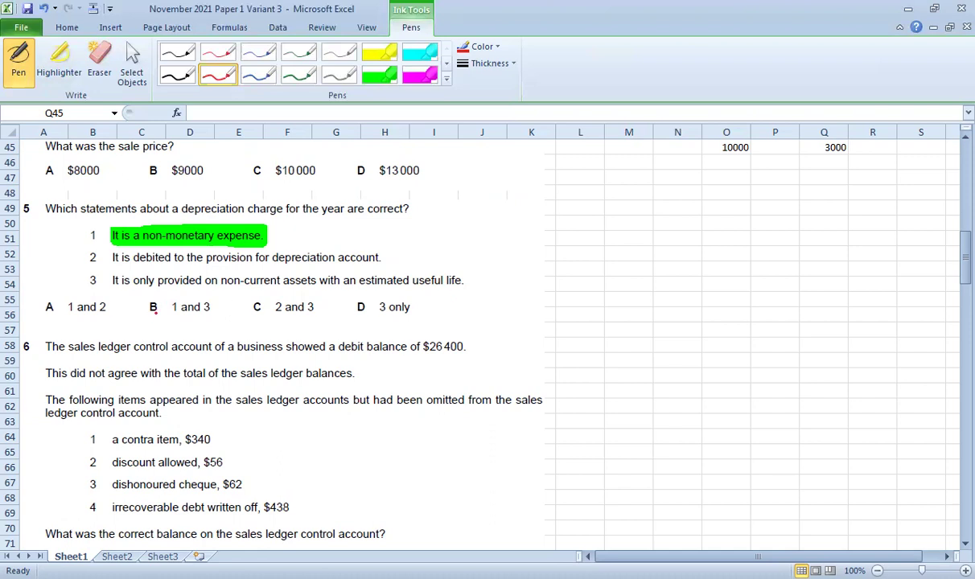
drag(139, 307, 159, 310)
drag(953, 272, 952, 292)
key(Escape)
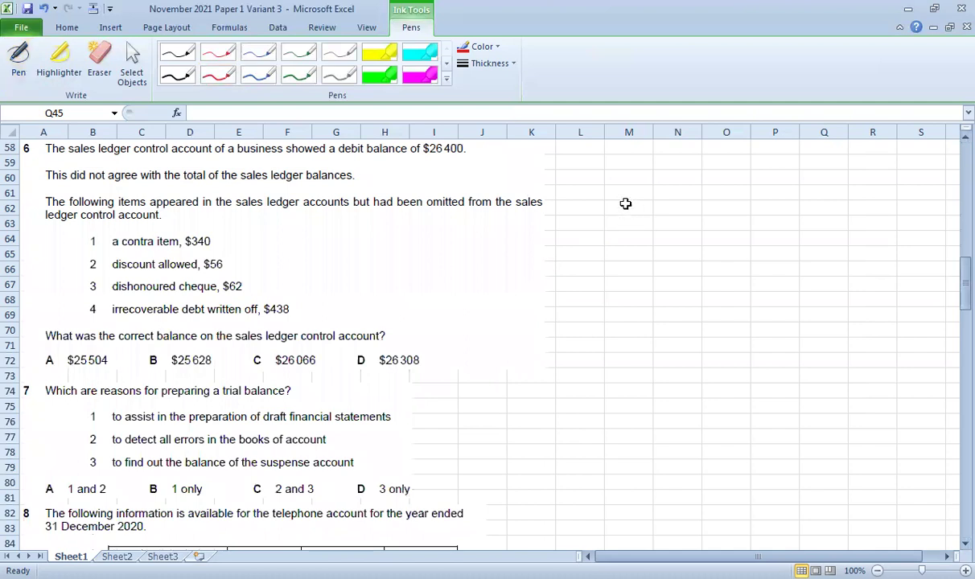
- Draw the top line of a T-account beside question 6 by giving M59:R59 a bottom border
click(625, 204)
key(Up)
key(Up)
key(Up)
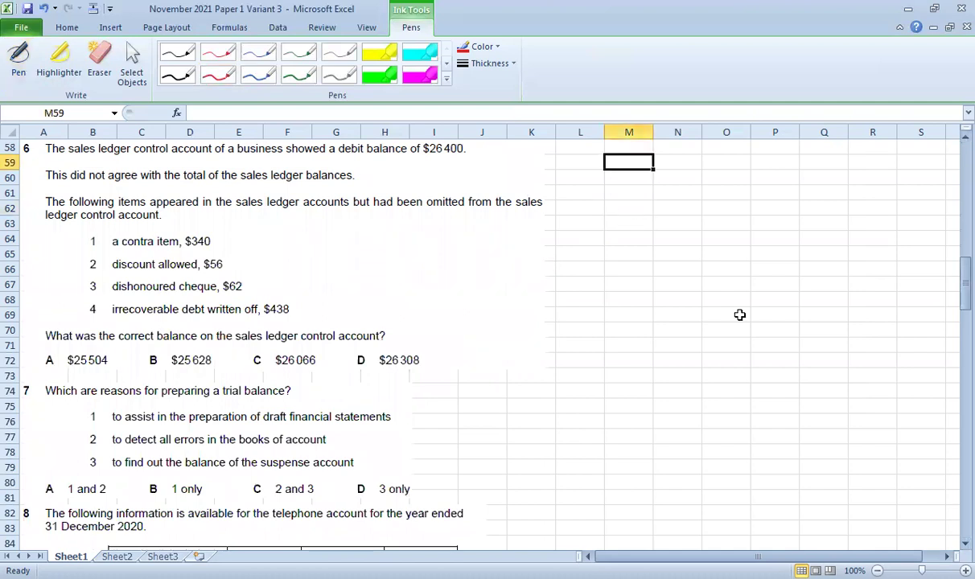
key(shift+Right)
key(shift+Right)
key(shift+Right)
key(shift+Right)
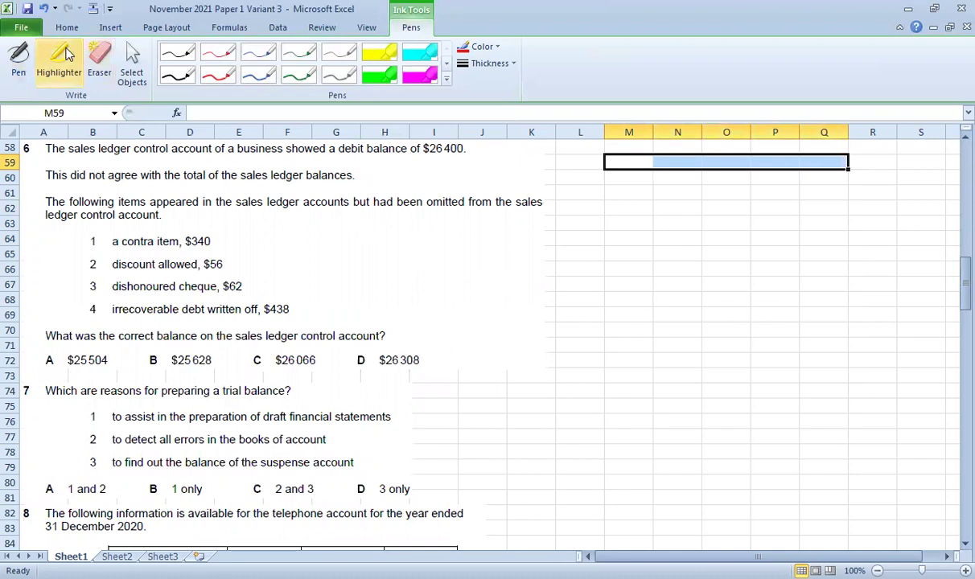
click(67, 27)
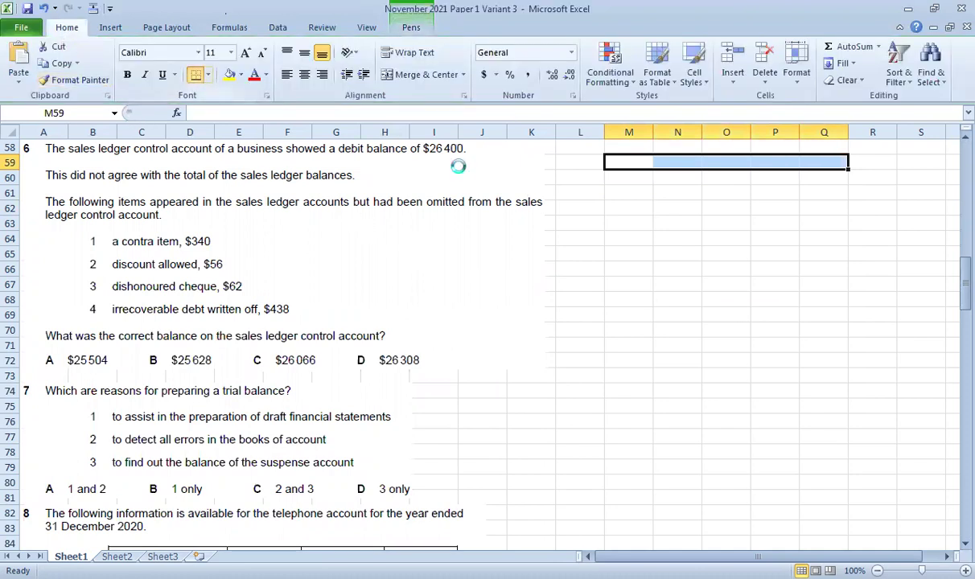
drag(835, 161, 866, 161)
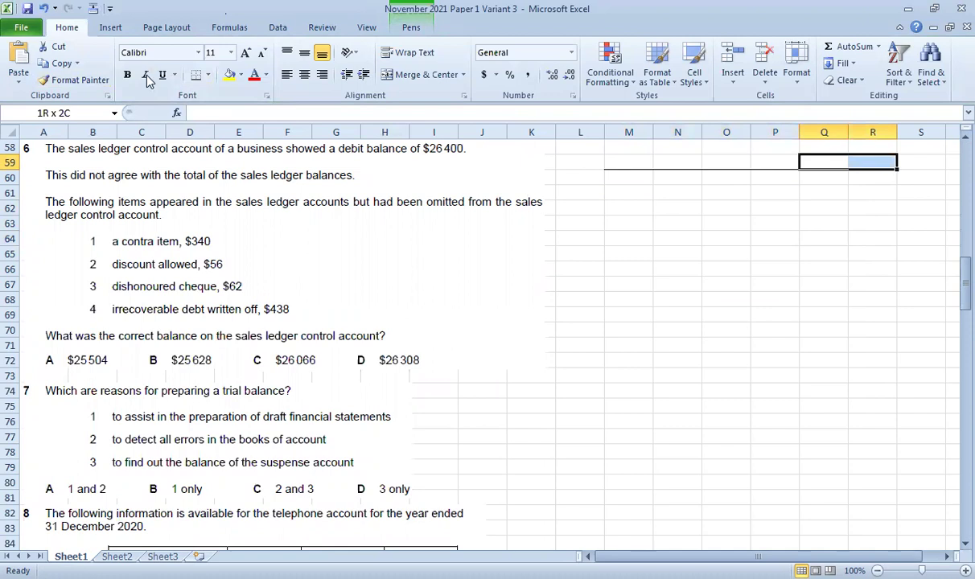
click(196, 74)
- Draw the T-account's vertical divider by giving O60:O66 a right border
drag(726, 177, 727, 269)
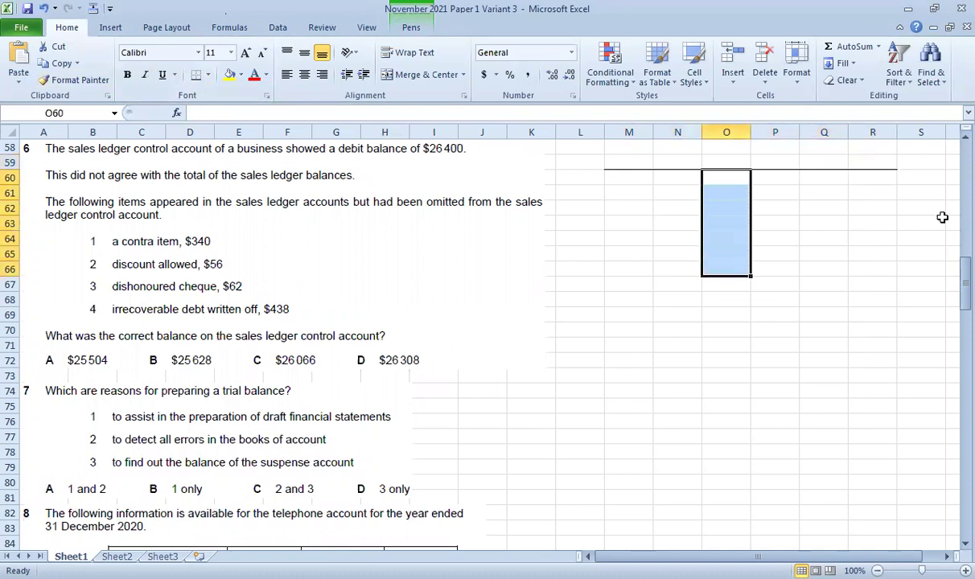
click(208, 74)
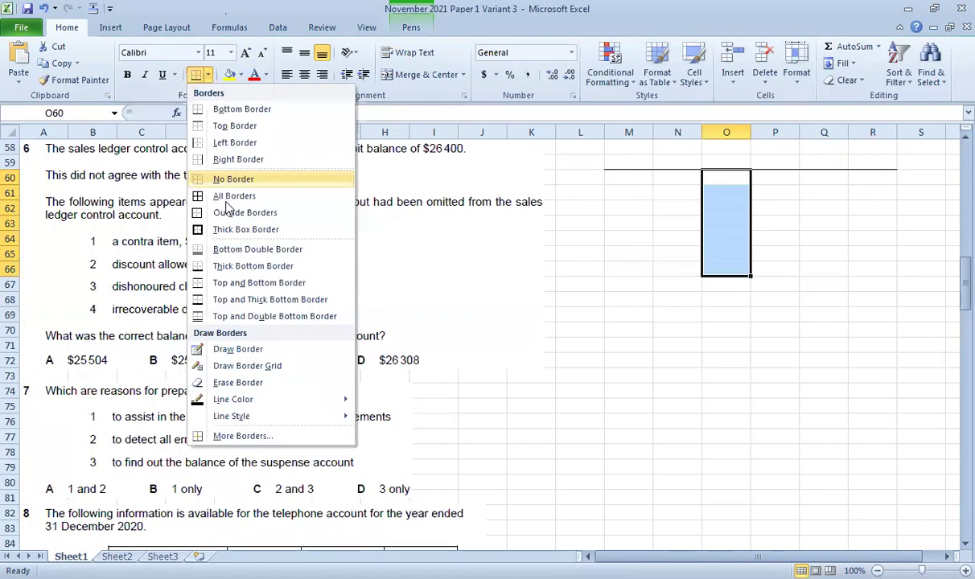
click(238, 159)
click(774, 253)
- Enter the opening balance b/d of 26400 on the debit side of question 6's T-account, in M60 and O60
click(629, 177)
text(b/d)
key(Tab)
key(Tab)
text(26400)
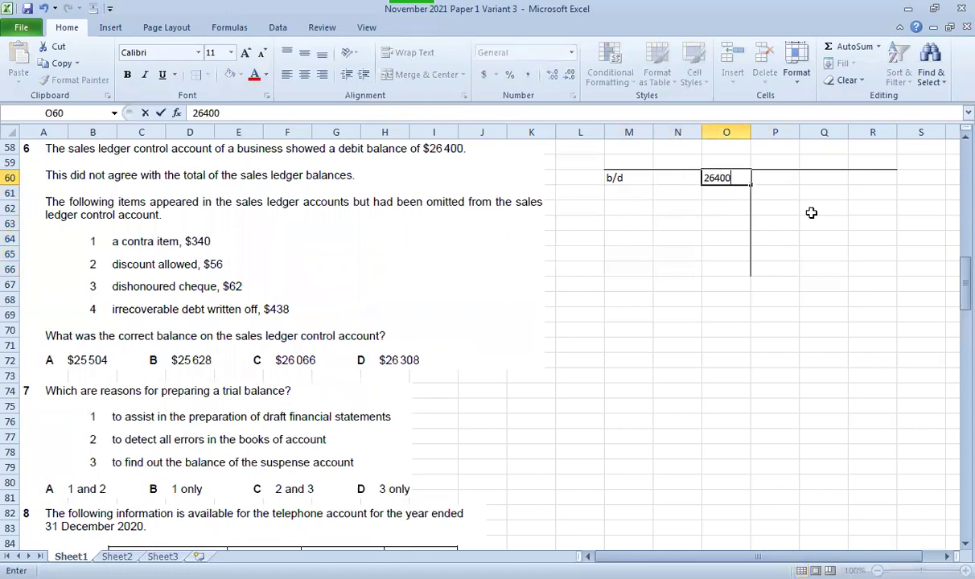
key(Return)
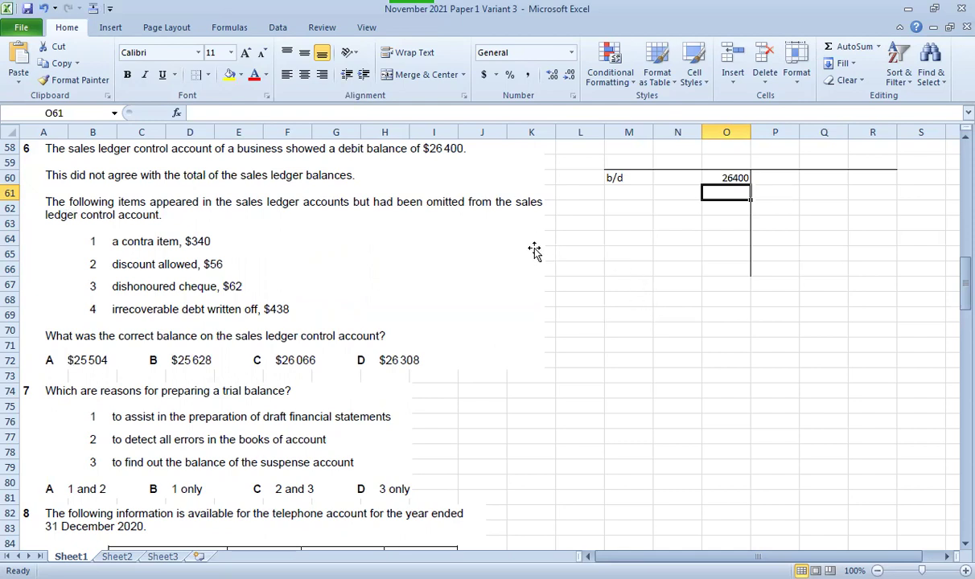
click(196, 254)
right_click(257, 256)
click(662, 312)
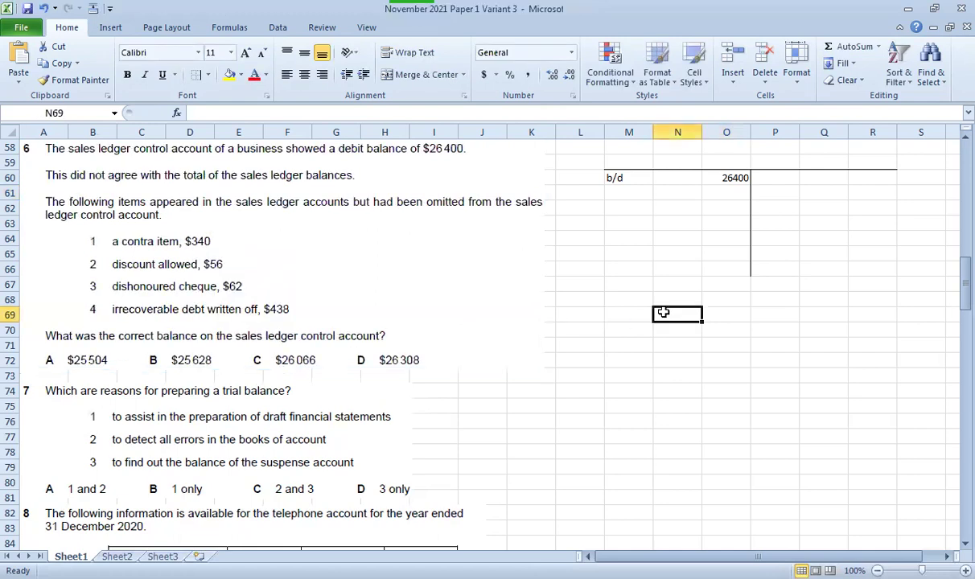
- Record the contra item as "plca" with 340 on the credit side of question 6's T-account, in P60 and R60
click(774, 179)
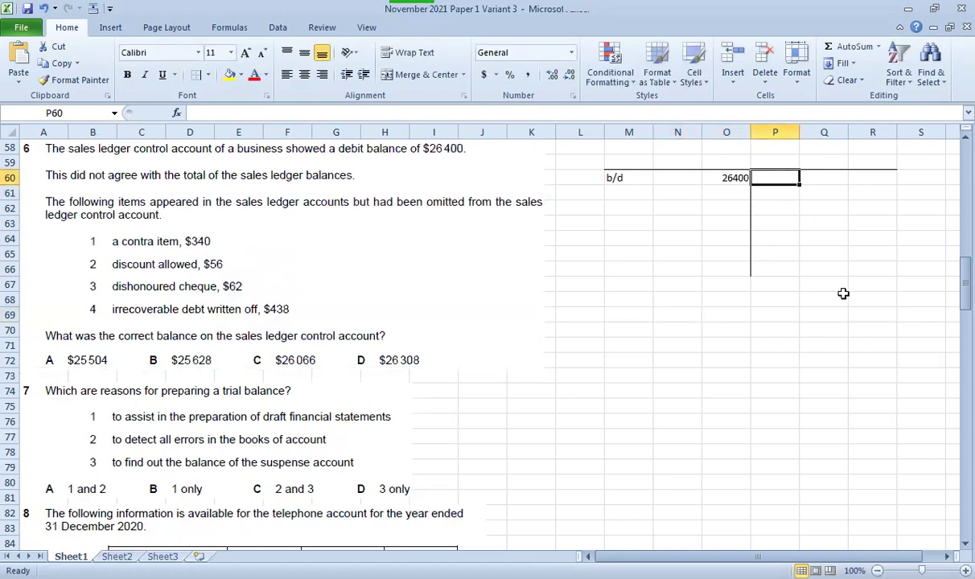
text(plca)
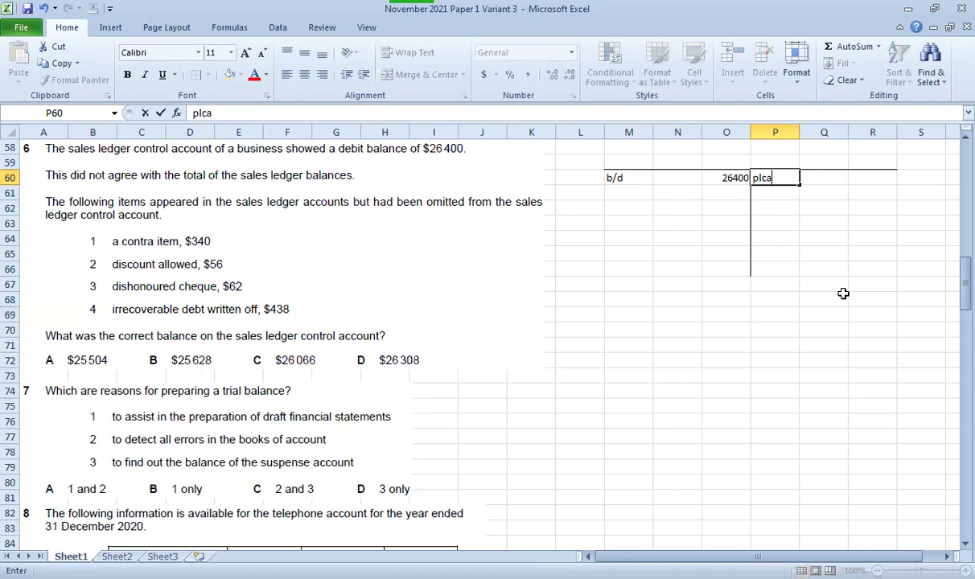
key(Tab)
key(Tab)
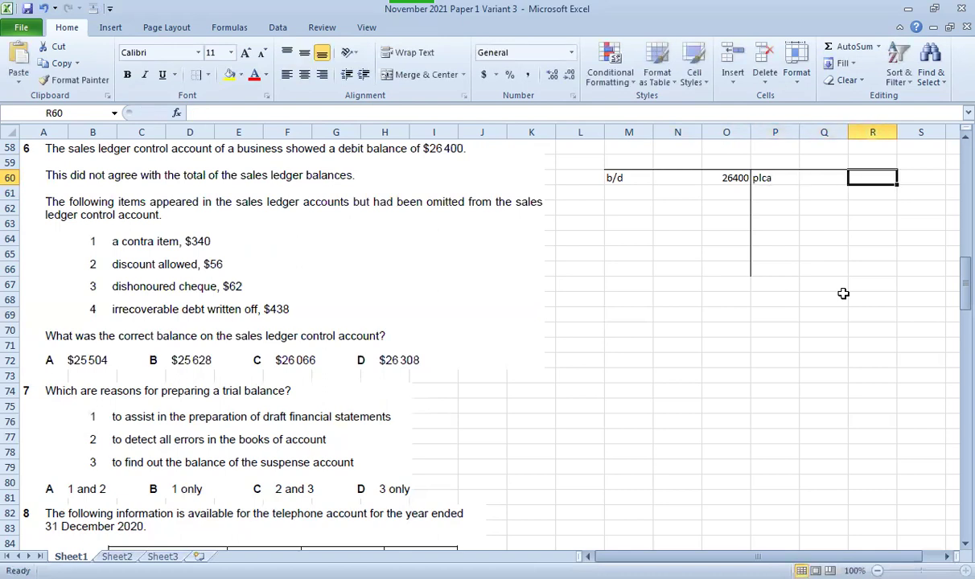
text(340)
key(Return)
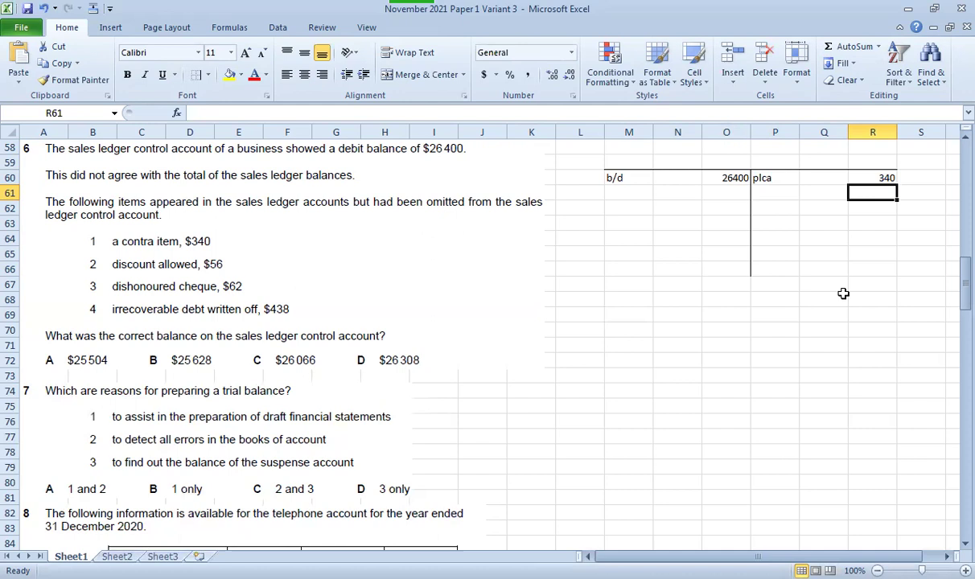
- Add "disc. Allowed" with 56 as the second credit entry, in P61 and R61
click(762, 191)
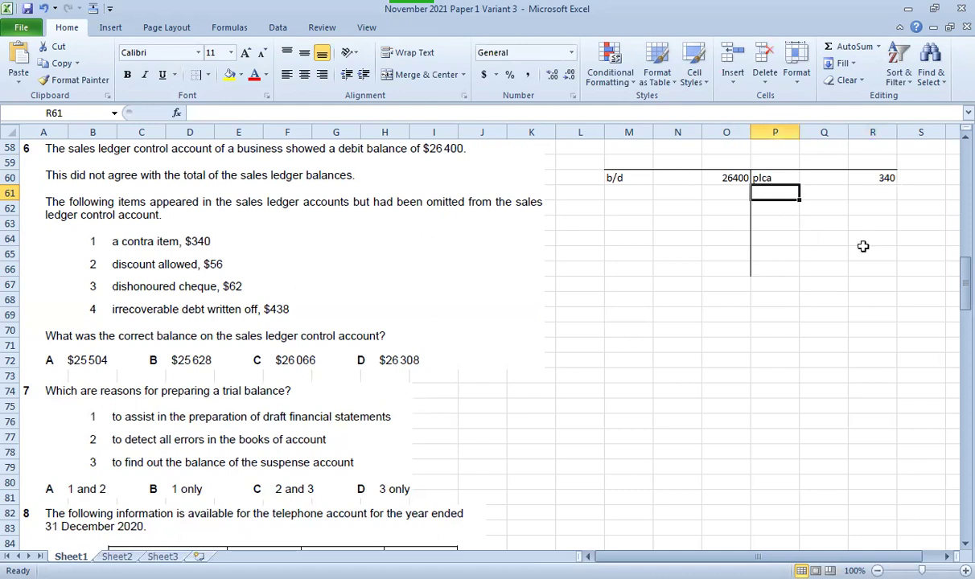
text(disc.)
text( acc)
key(BackSpace)
key(BackSpace)
text(llowed)
key(Tab)
key(Tab)
text(56)
key(Return)
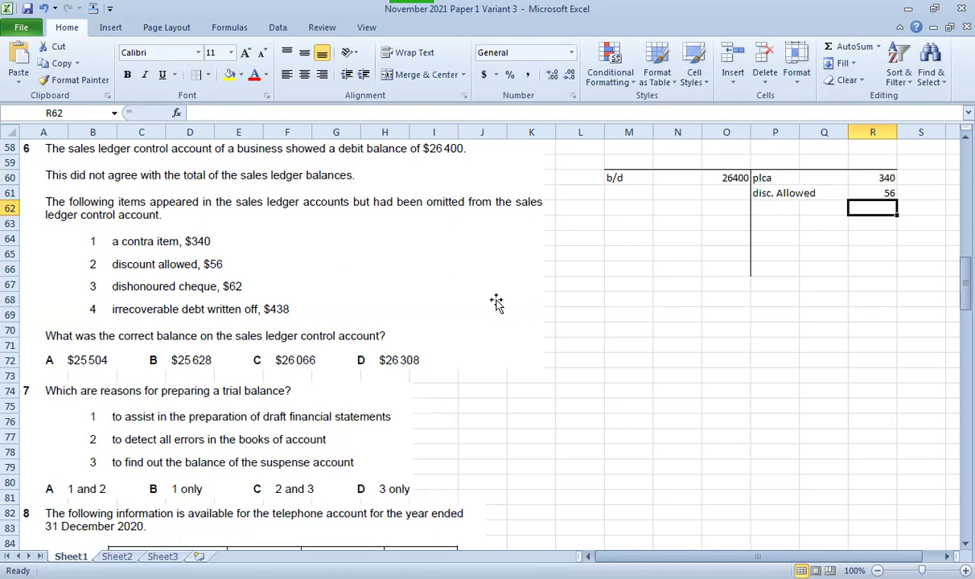
- Record the dishonoured cheque as "bank" with 62 on the debit side, in M61 and O61
click(617, 190)
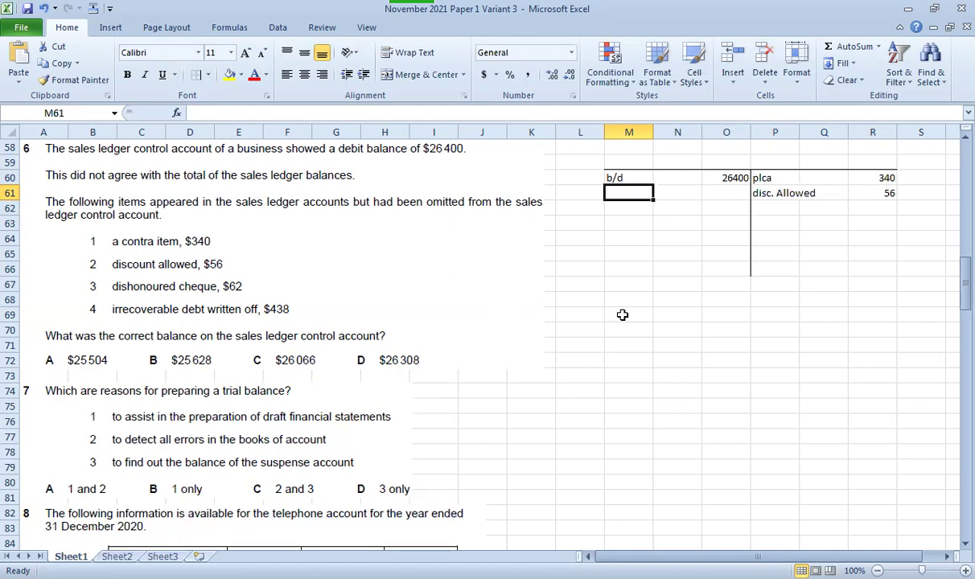
text(bank)
key(Tab)
key(Tab)
text(62)
key(Return)
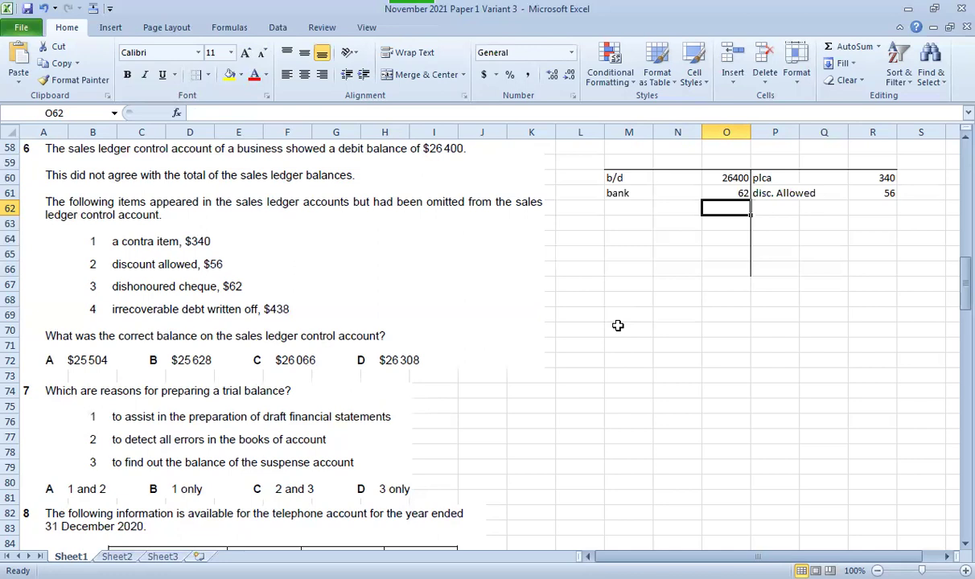
- Record the written-off debt as "bad debt" with 438 on the credit side, in P62 and R62
click(763, 207)
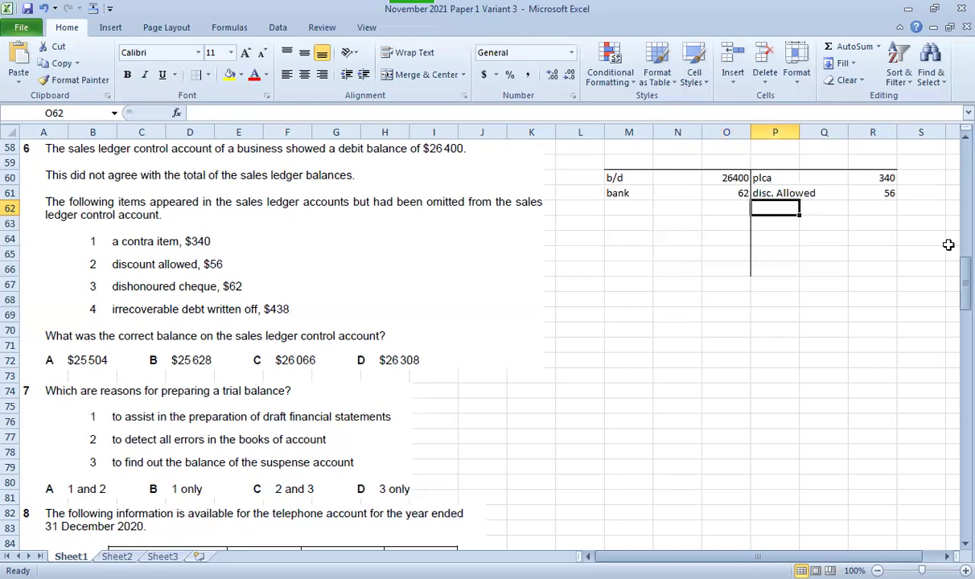
text(bad debt)
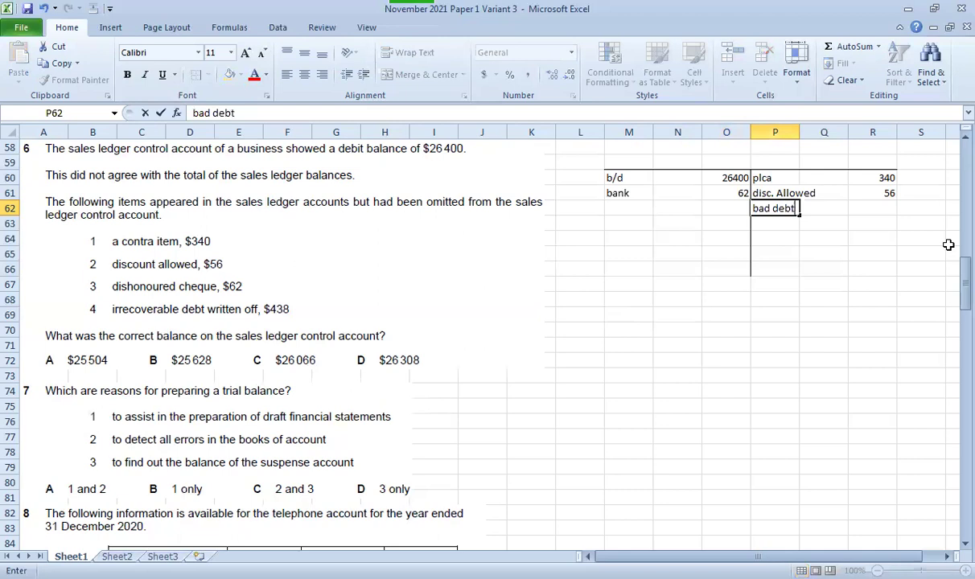
key(Tab)
key(Tab)
text(438)
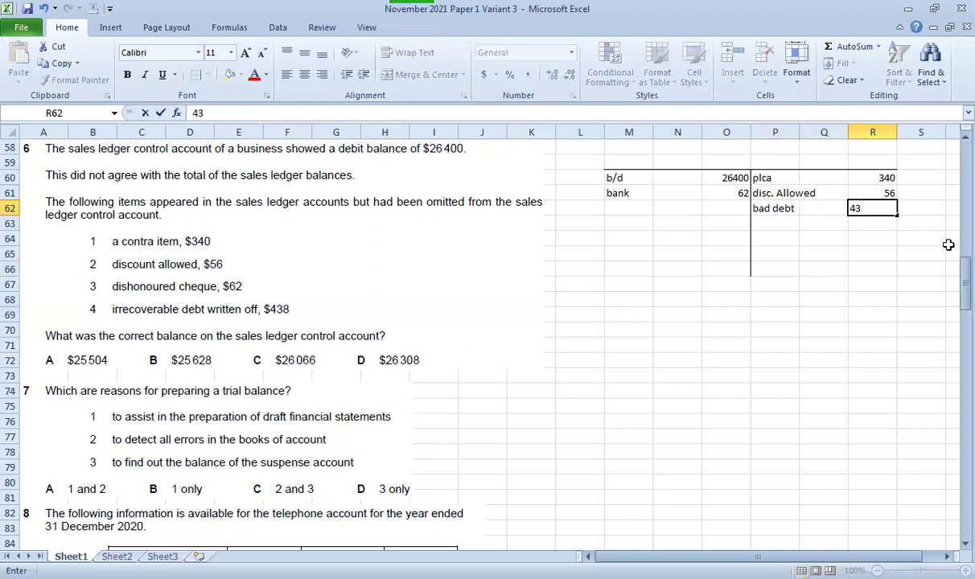
key(Return)
- Sum the debit entries in O65 and link the credit total in R65 to O65
click(723, 254)
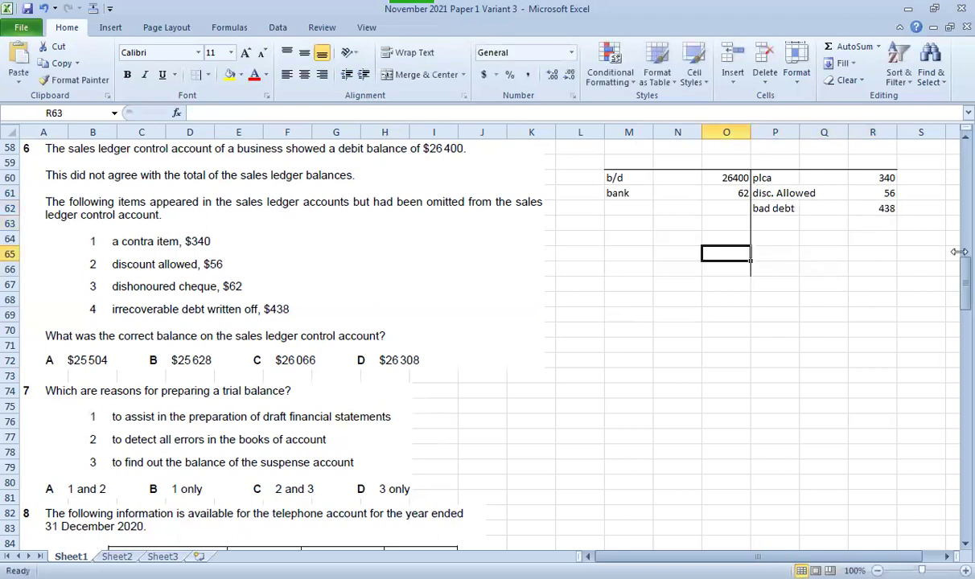
key(alt+equal)
key(Tab)
key(Tab)
key(Tab)
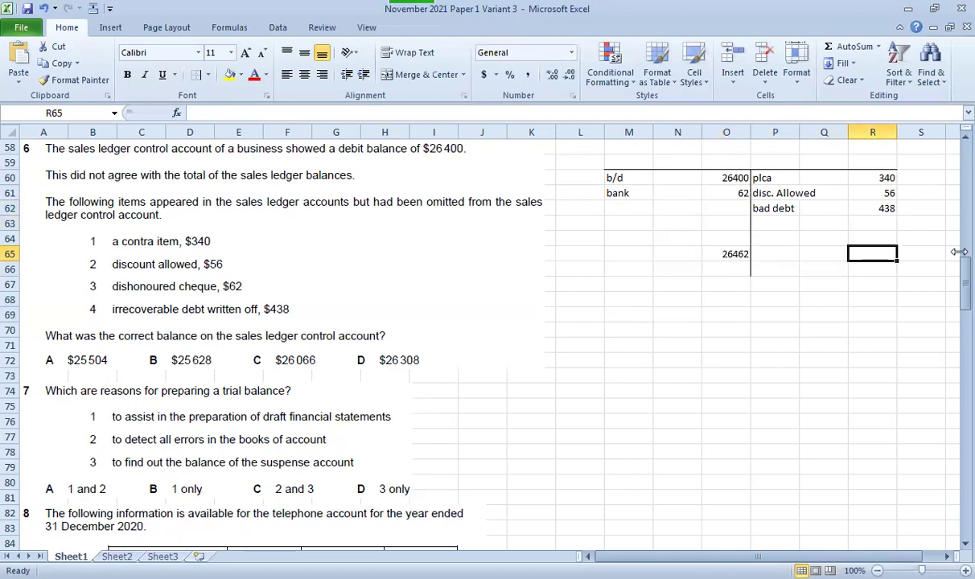
text(=)
click(748, 252)
key(Return)
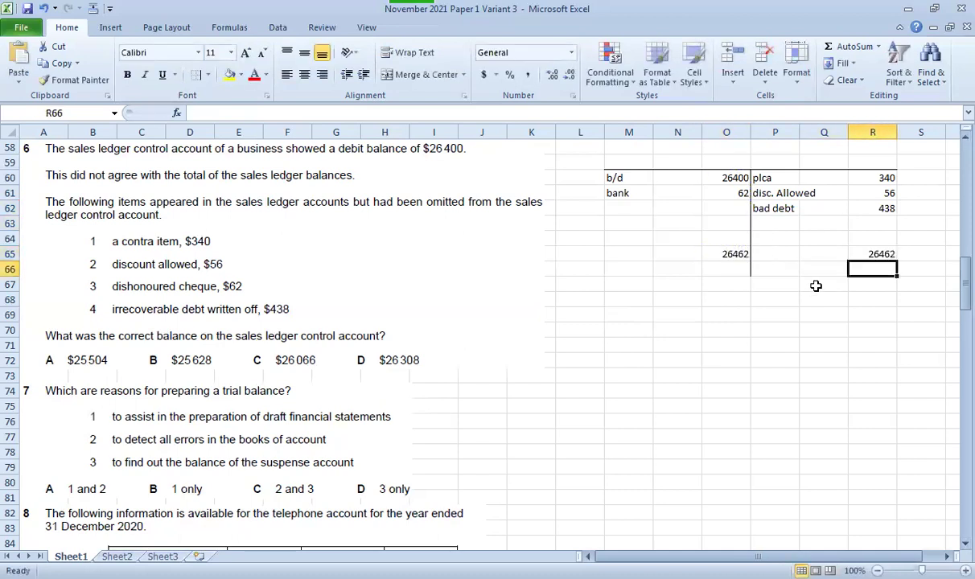
- Add a "c/d" line in P63 and calculate its balance in R63 with =R65-R60-R61-R62
click(776, 225)
text(c/d)
key(Tab)
key(Tab)
text(=)
click(851, 254)
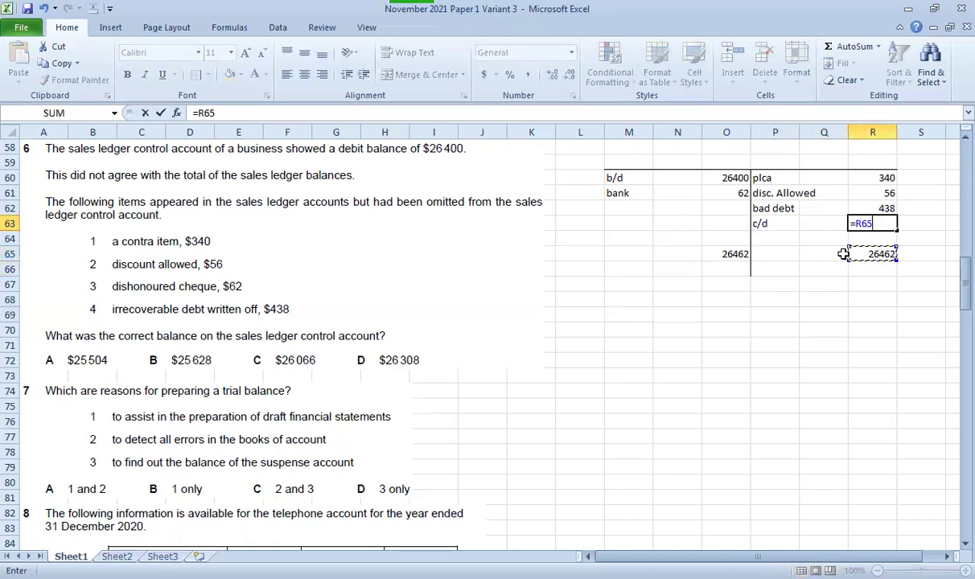
text(-)
key(Up)
key(Up)
key(Up)
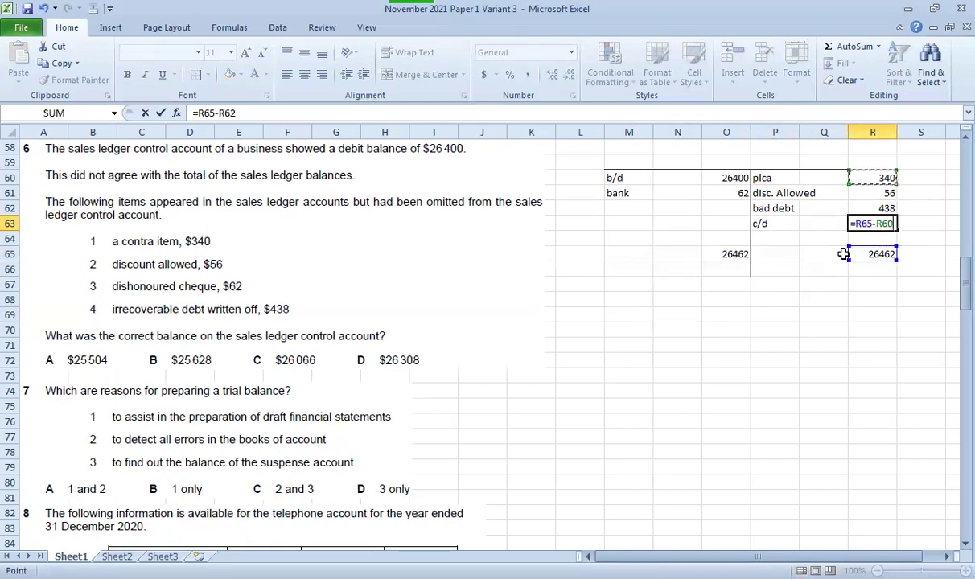
text(-)
key(Up)
key(Up)
text(-R62)
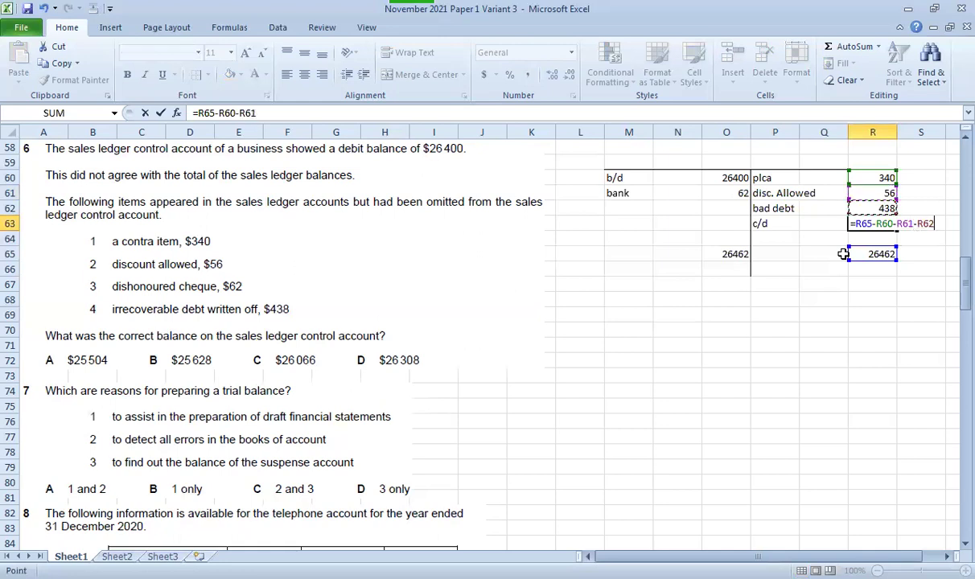
key(Return)
key(Up)
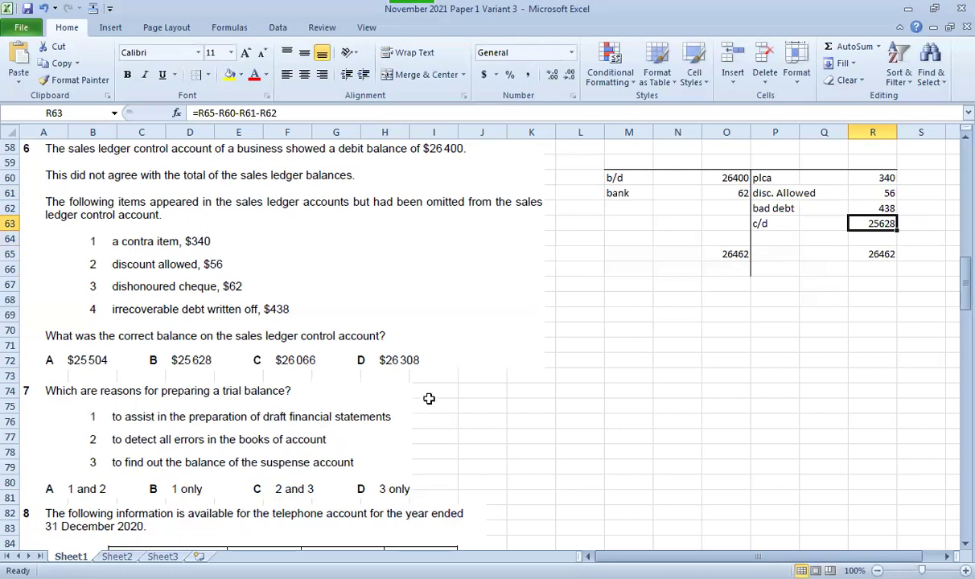
- Draw the top line of a T-account beside question 8 by giving L85:Q85 a bottom border
scroll(428, 396, down, 5)
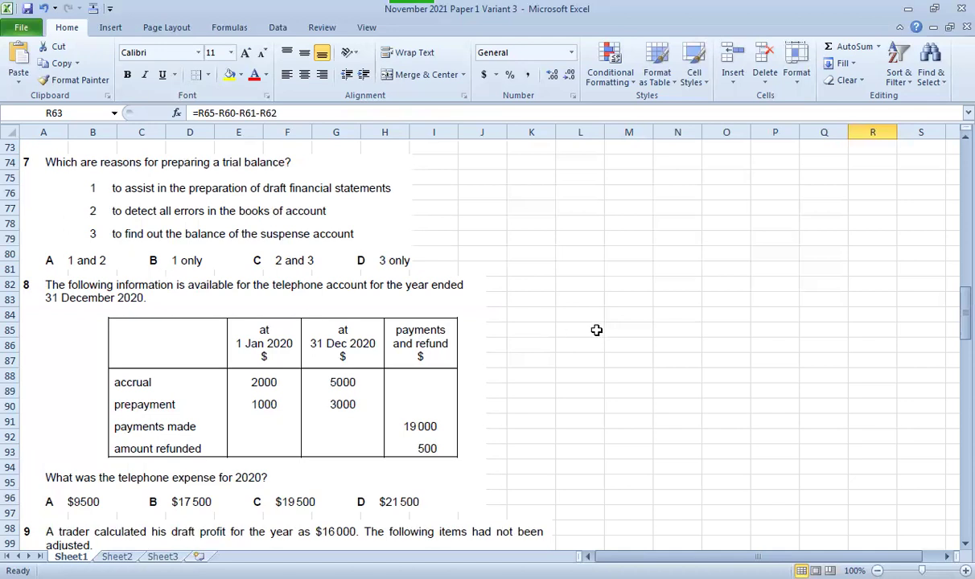
scroll(596, 330, down, 3)
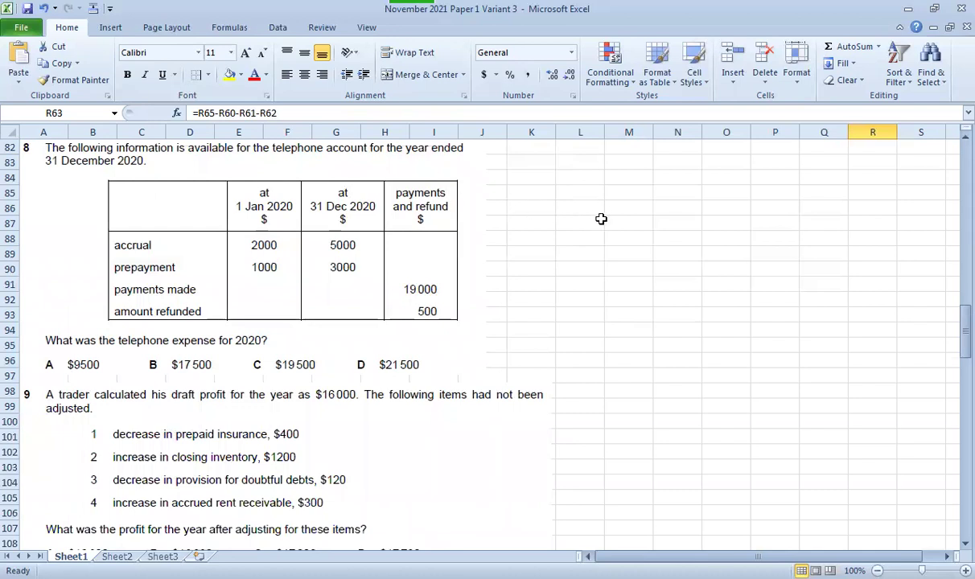
click(585, 193)
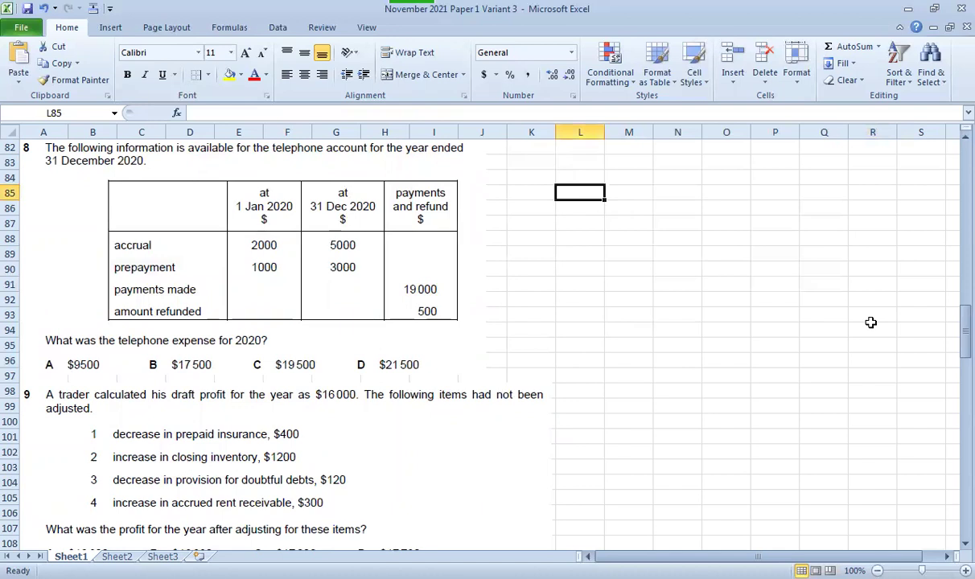
key(shift+Right)
key(shift+Right)
key(shift+Right)
key(shift+Right)
key(shift+Right)
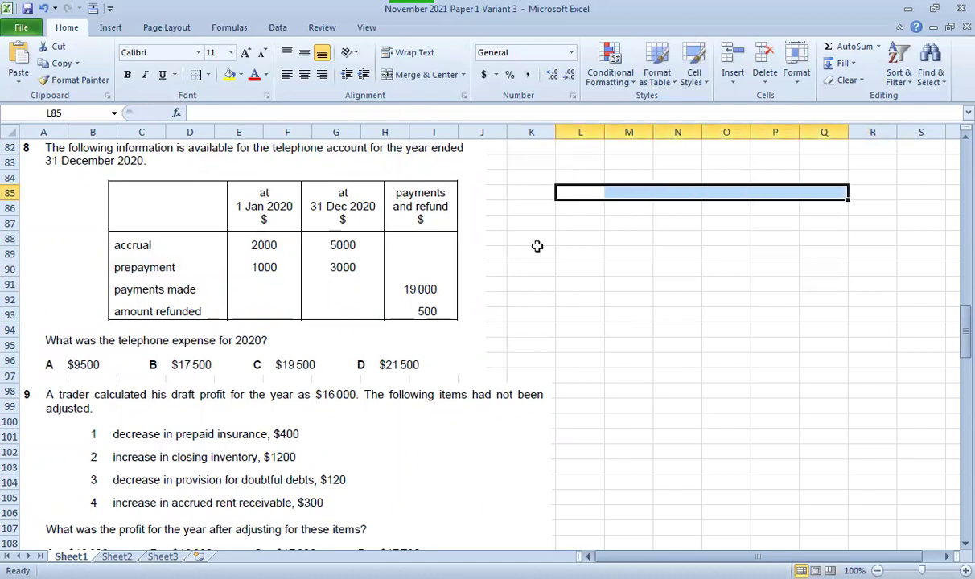
click(208, 75)
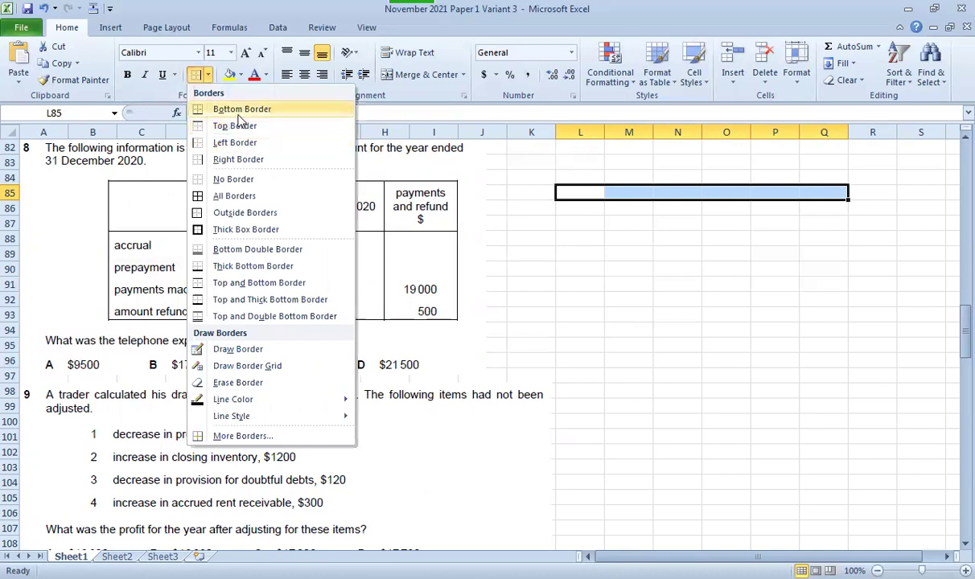
click(238, 113)
- Draw the vertical divider of question 8's T-account by giving N86:N93 a right border
click(688, 208)
key(shift+Down)
key(shift+Down)
key(shift+Down)
key(shift+Down)
key(shift+Down)
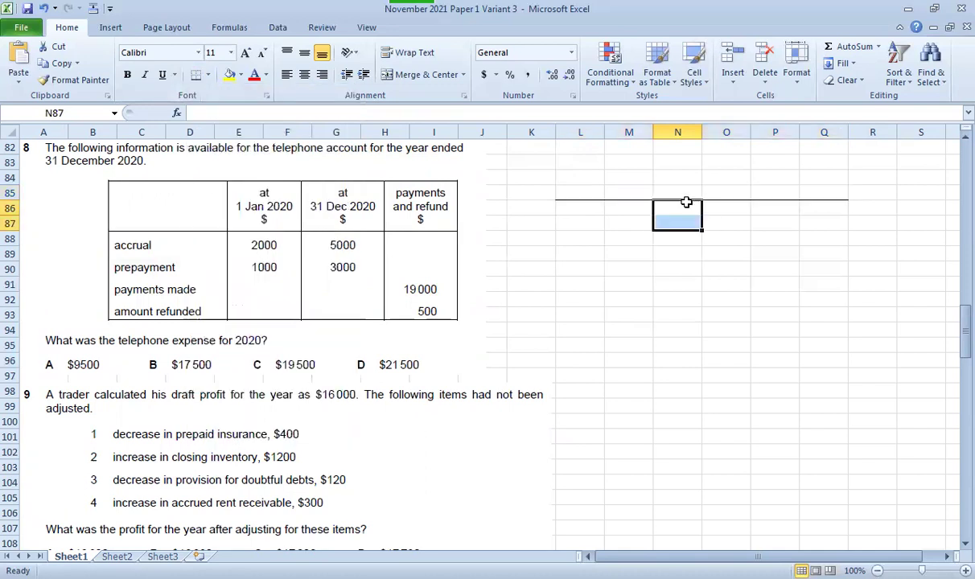
key(shift+Down)
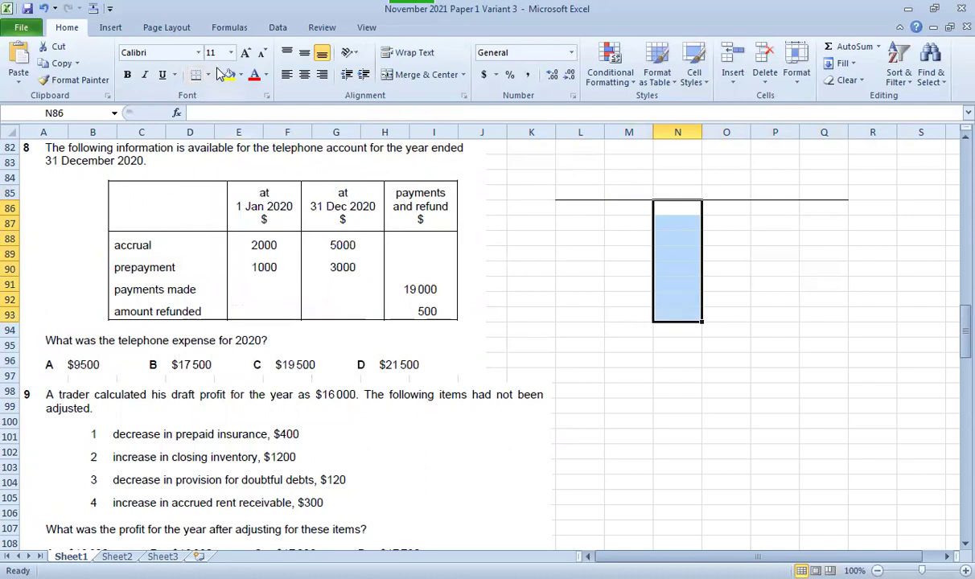
click(209, 75)
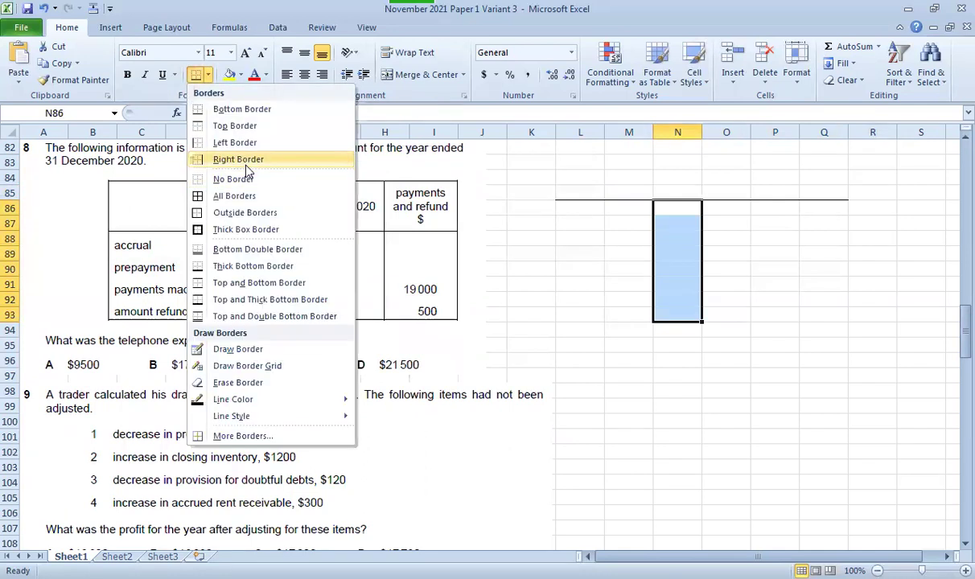
click(246, 156)
click(707, 296)
- Enter the opening prepayment on the debit side of question 8's T-account: "b/d" in L86 and 1000 in N86
click(590, 222)
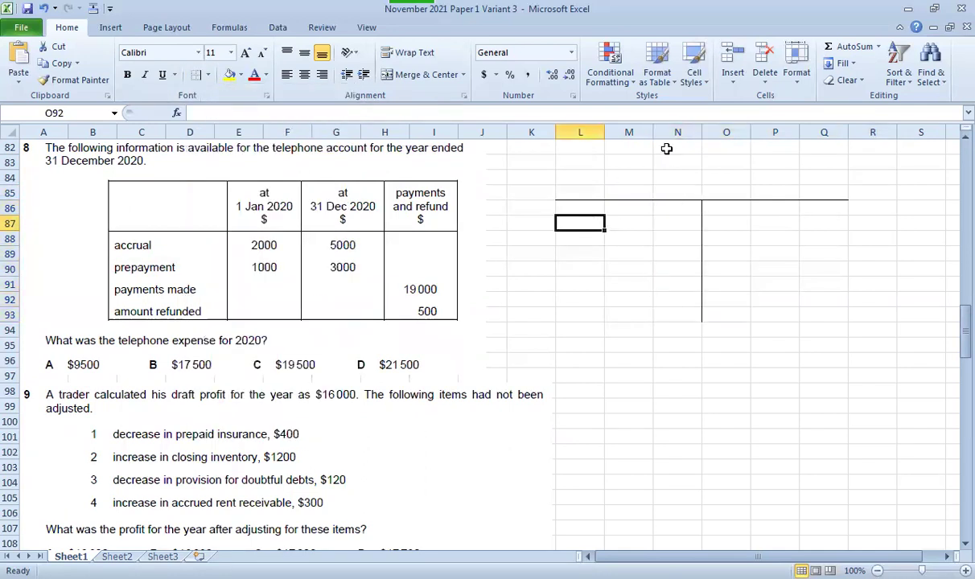
key(Up)
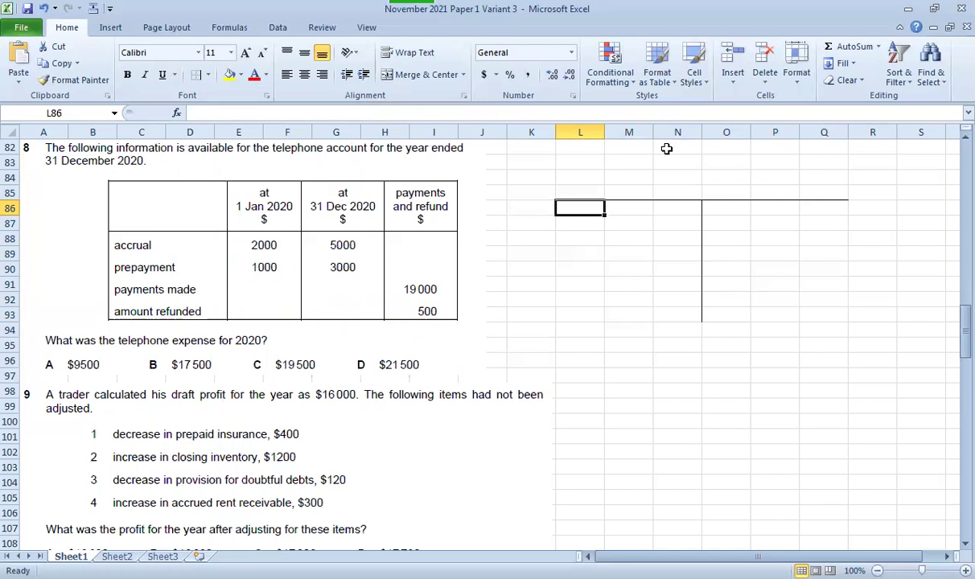
text(b/d)
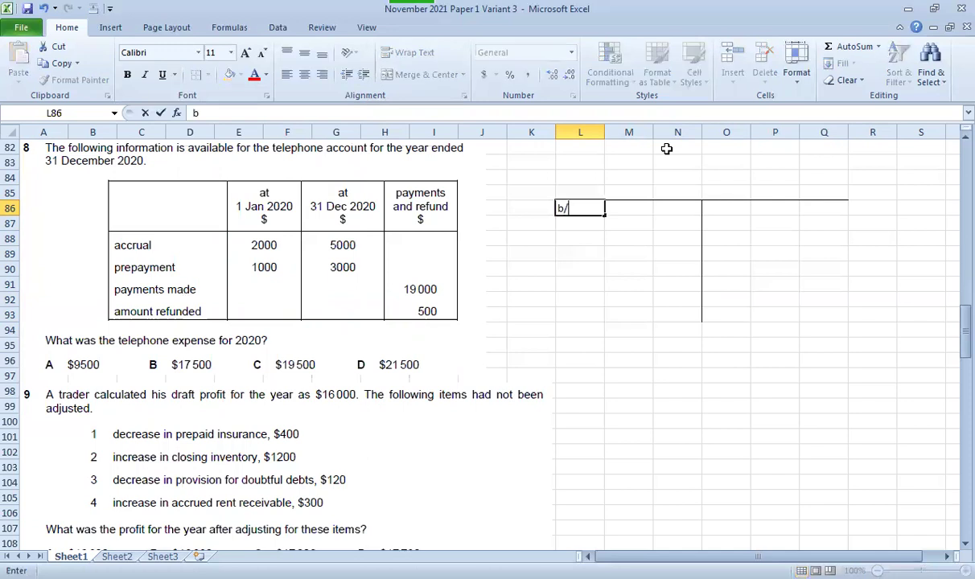
key(Tab)
key(Tab)
text(1000)
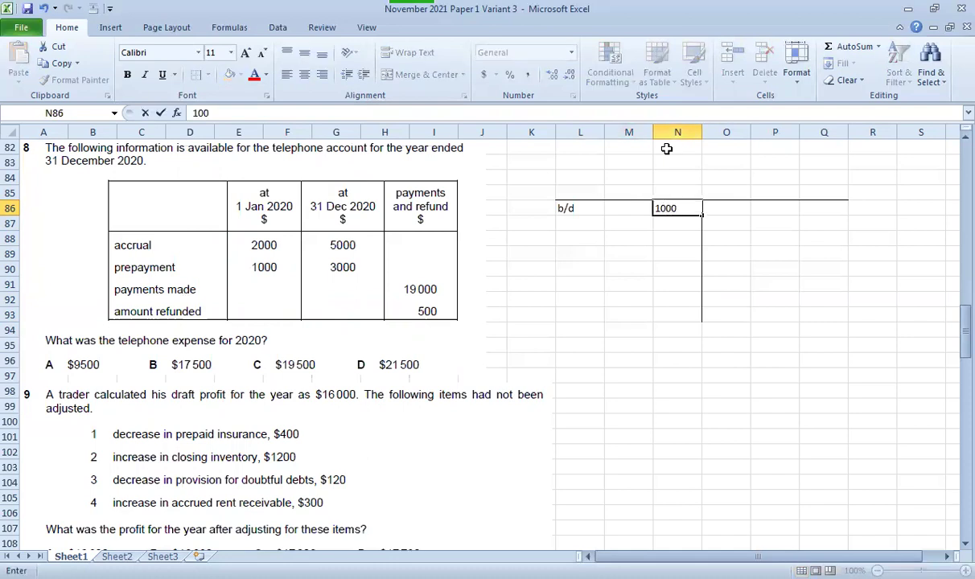
- Enter the opening accrual on the credit side: "b/d" in O86 and 2000 in Q86
key(Tab)
text(b/d)
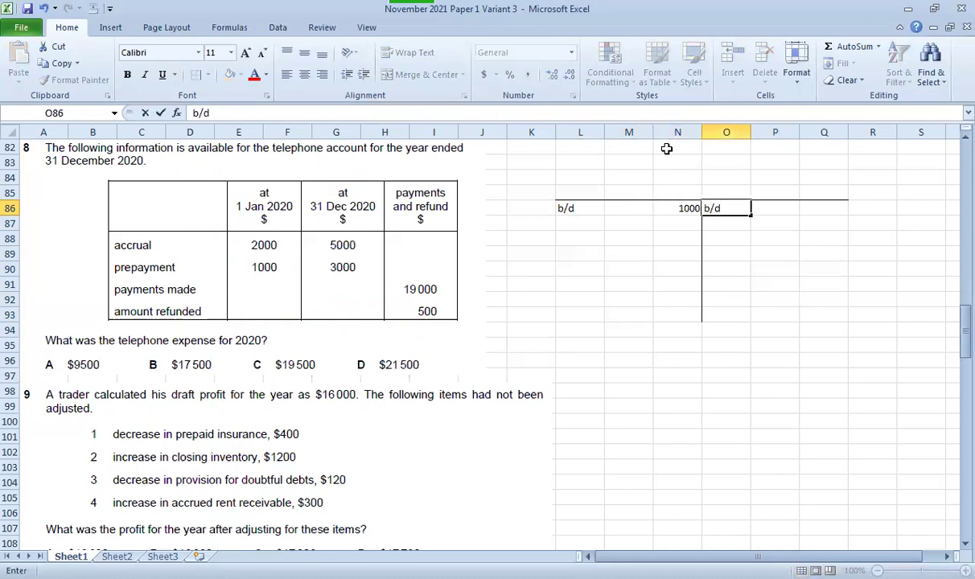
key(Tab)
key(Tab)
text(2000)
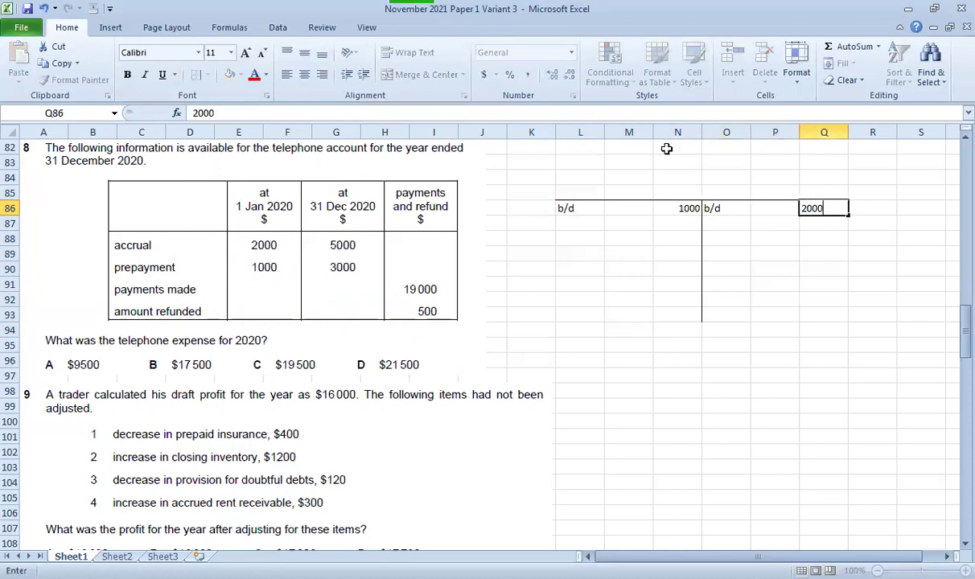
key(Return)
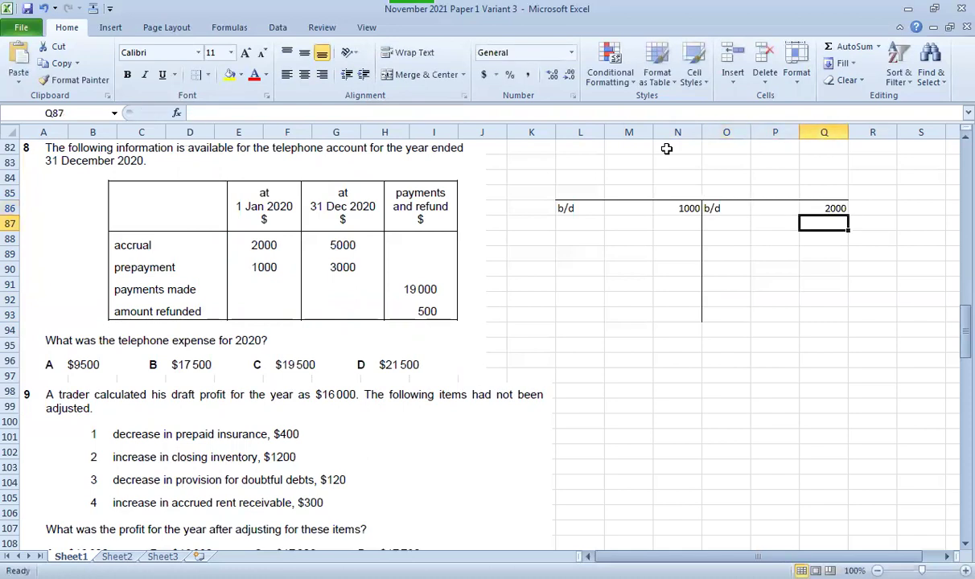
- Enter the closing prepayment on the credit side: "c/d" in O90 and 3000 in Q90
click(574, 269)
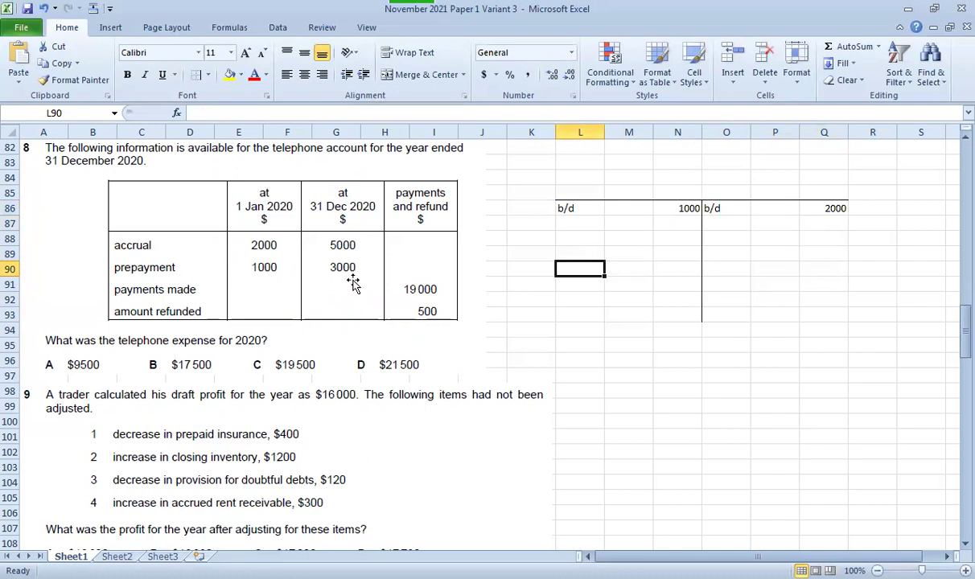
click(711, 269)
text(c/d)
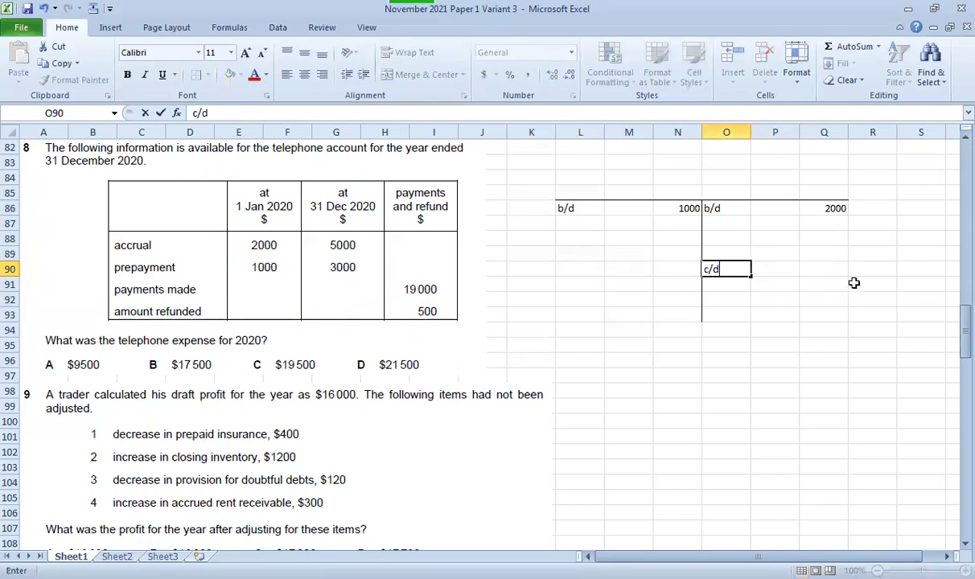
key(Right)
key(Right)
text(300)
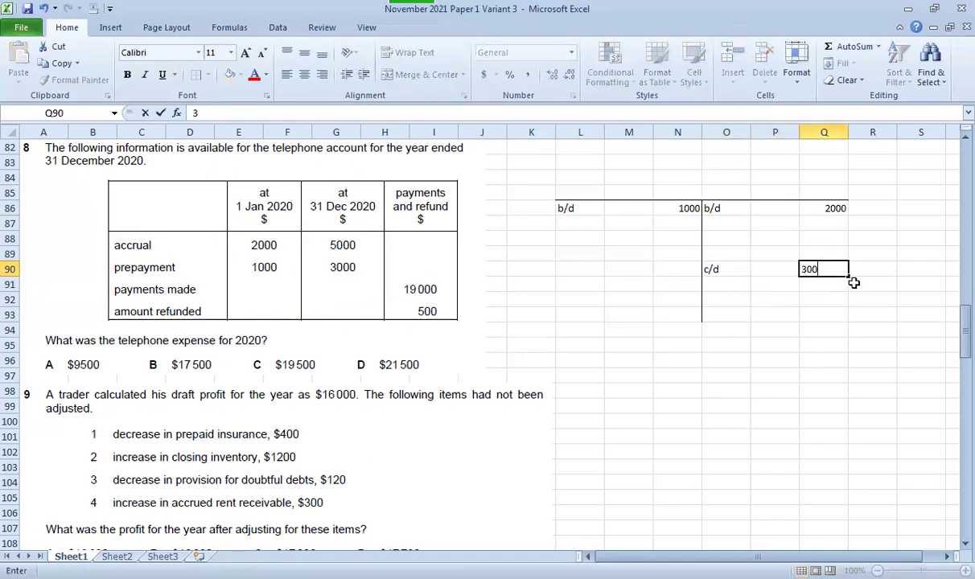
text(0)
key(Return)
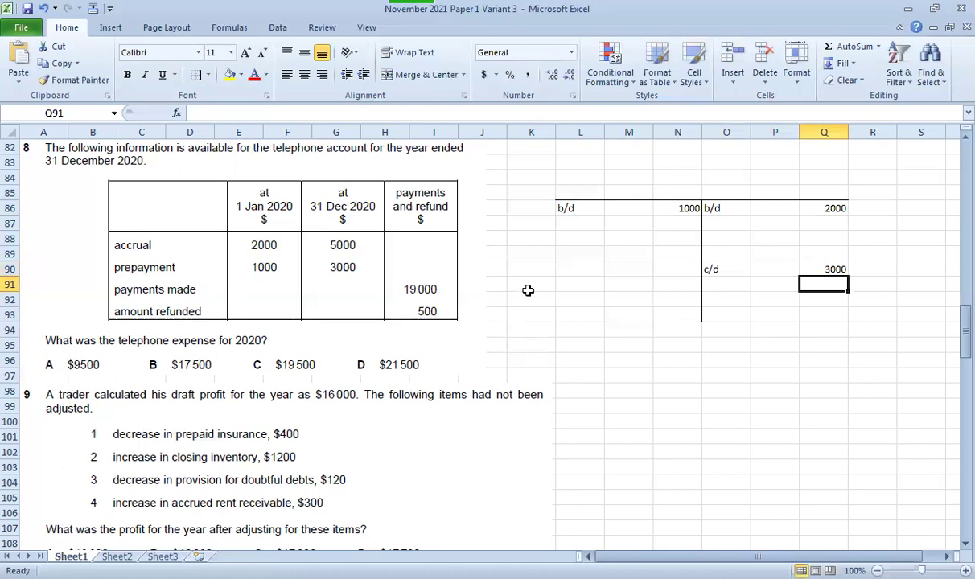
- Enter the closing accrual on the debit side: "c/d" in L90 and 5000 in N90
click(571, 268)
text(c/d)
key(Right)
key(Right)
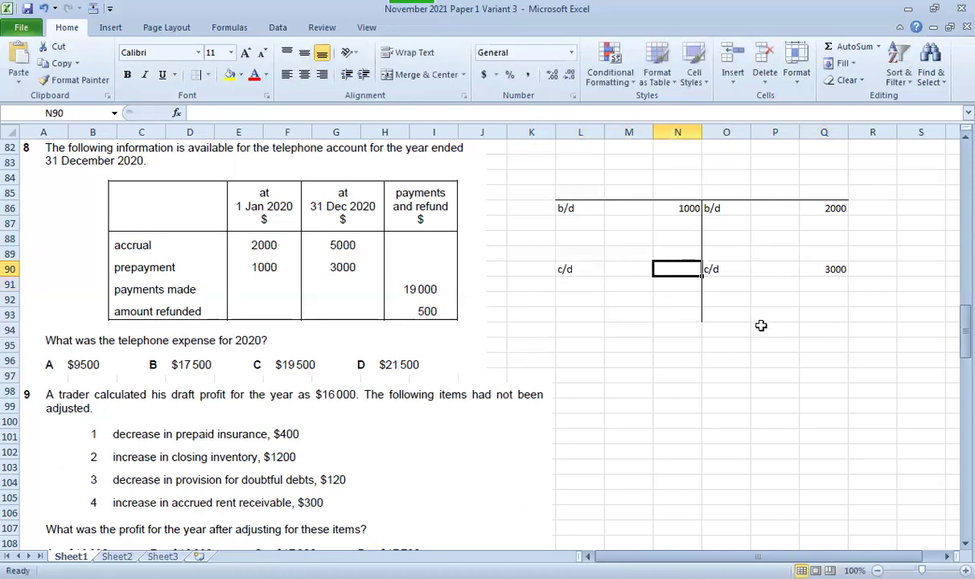
text(5000)
key(Return)
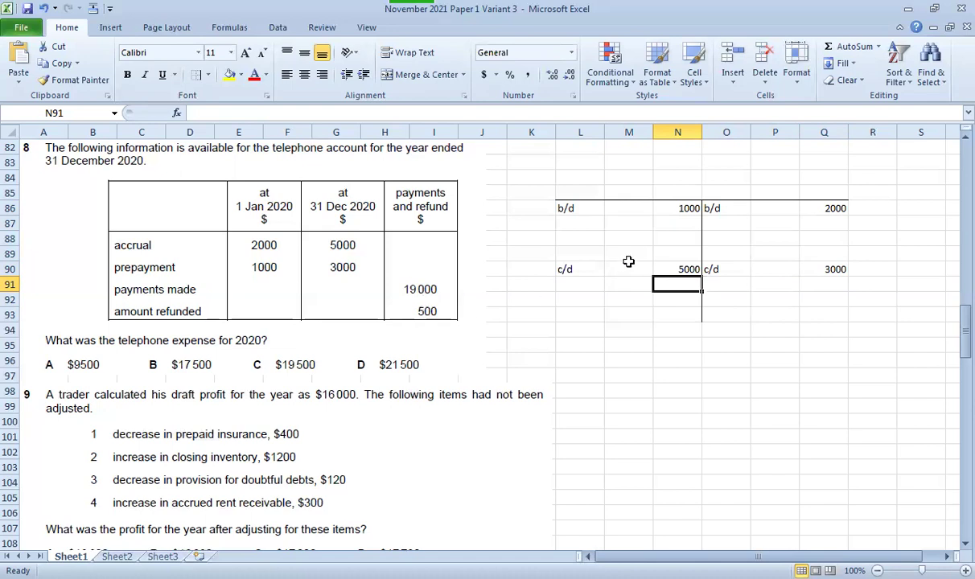
- Record the telephone payments on the debit side: "bank" in L87 and 19000 in N87
click(592, 224)
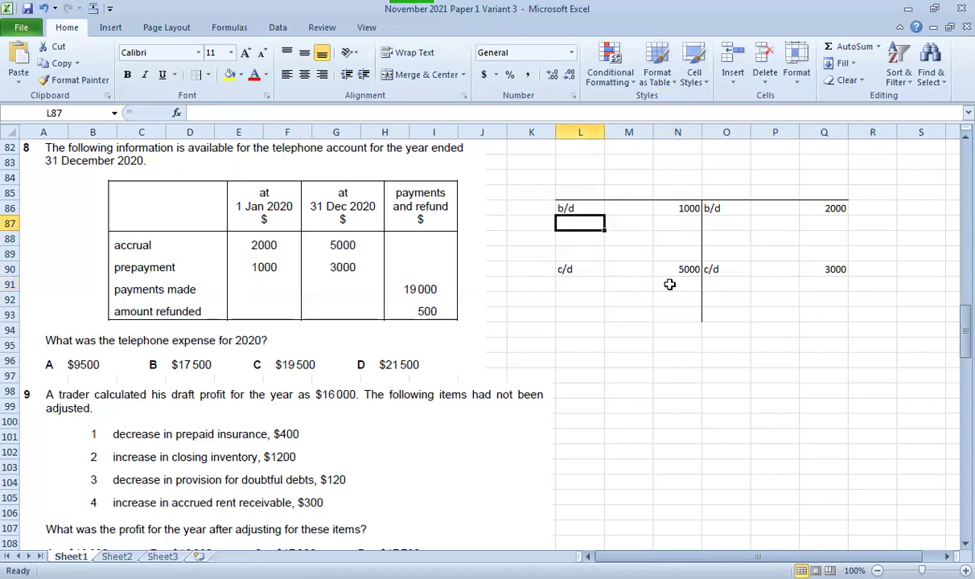
text(ban)
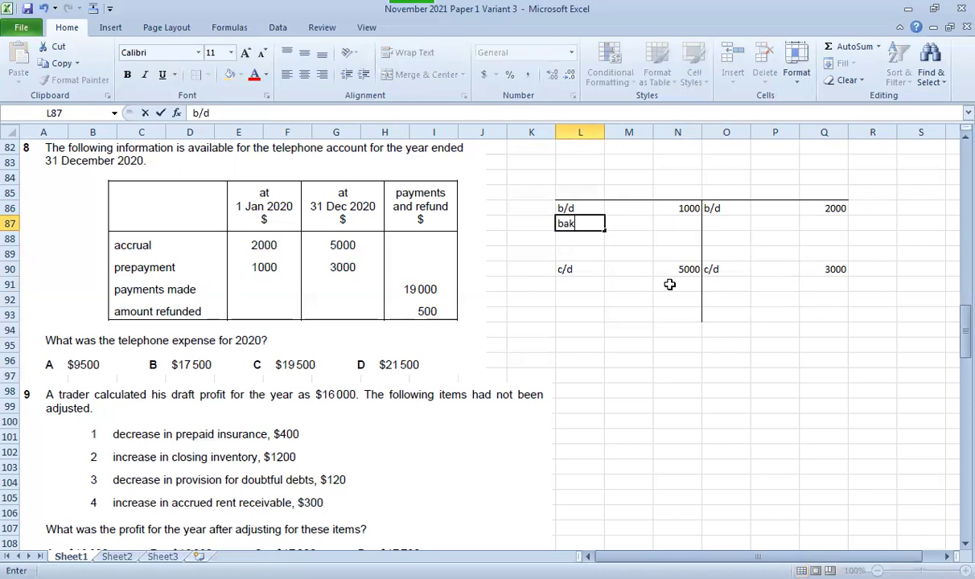
text(k)
key(Return)
key(Right)
key(Right)
key(Up)
key(Up)
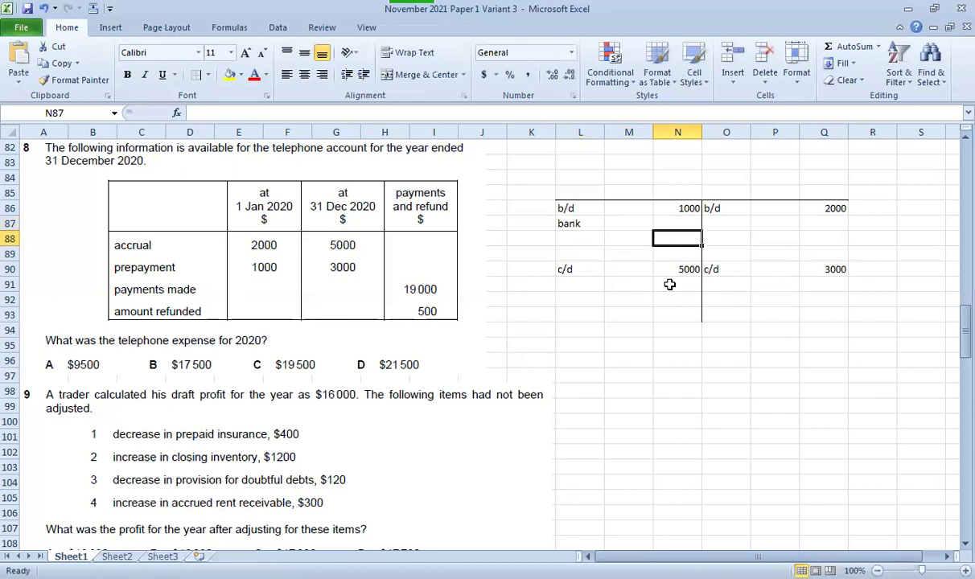
key(Down)
text(19000)
key(Return)
- Record the refund on the credit side: "bank" in O87 and 500 in Q87
click(730, 231)
key(Up)
text(bank)
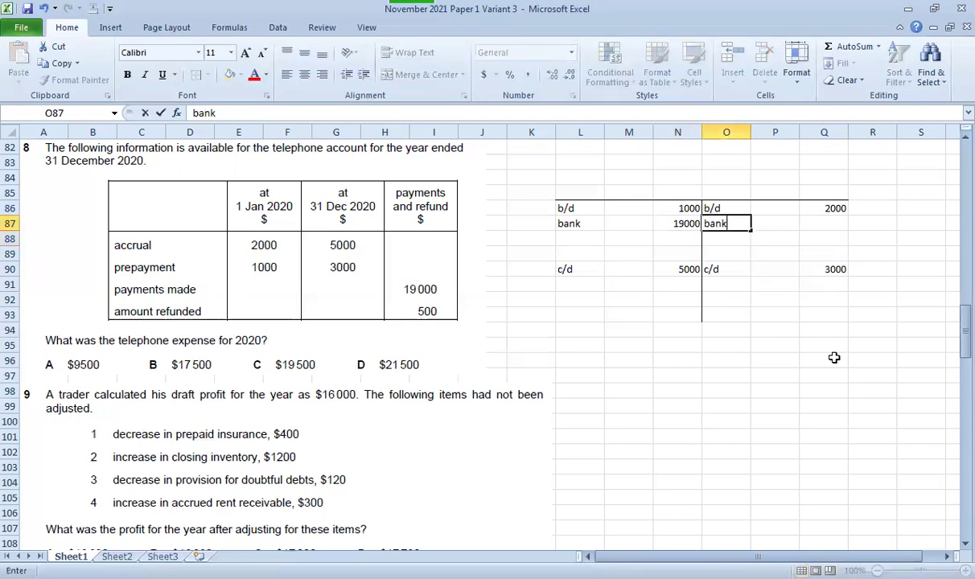
key(Right)
key(Right)
text(500)
key(Return)
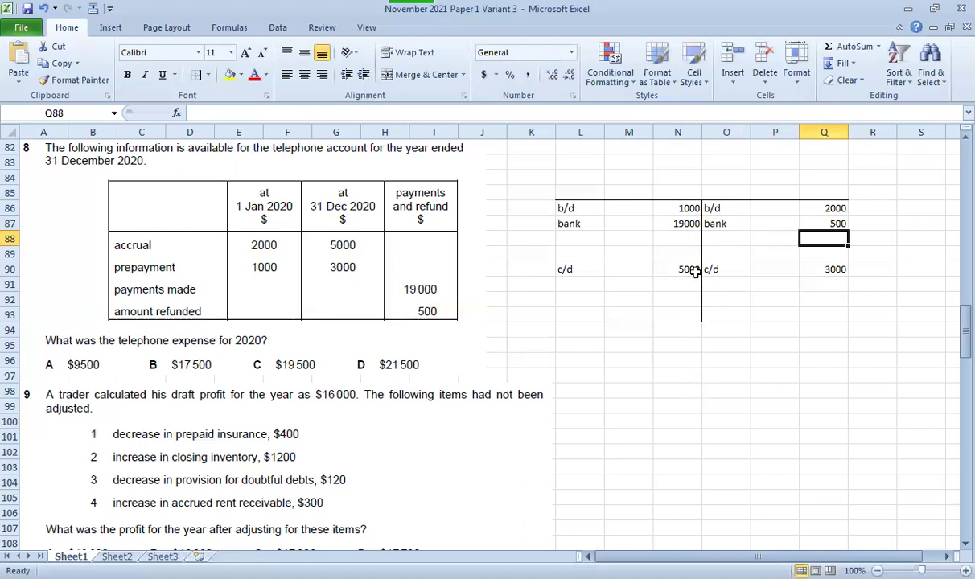
- Total the debit entries of question 8's T-account in N92 with a SUM formula
click(690, 302)
key(alt+equal)
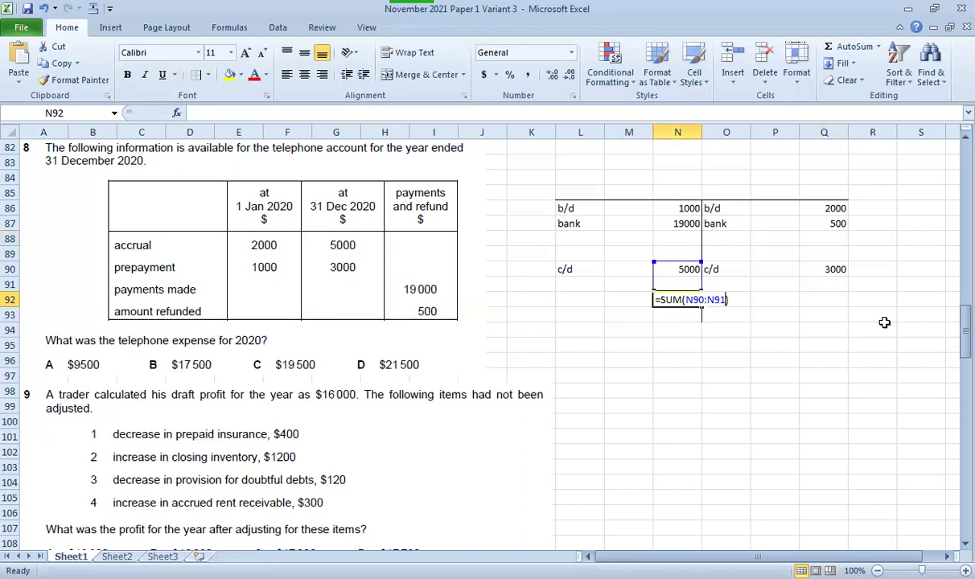
key(Up)
key(shift+Up)
key(shift+Up)
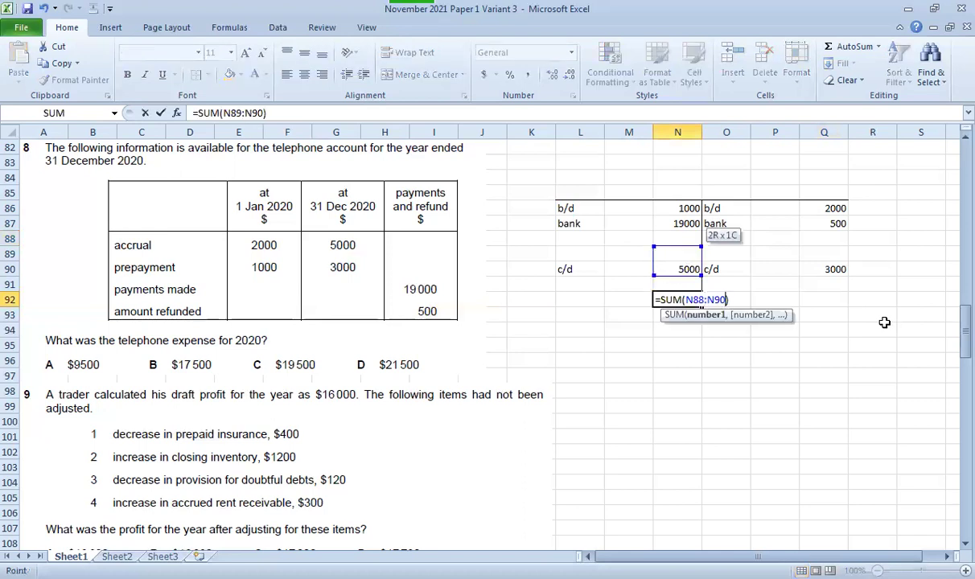
key(ctrl+Return)
key(ctrl+c)
key(Escape)
- Link the credit total in Q92 to the debit total in N92
key(Right)
key(Right)
key(Right)
text(=)
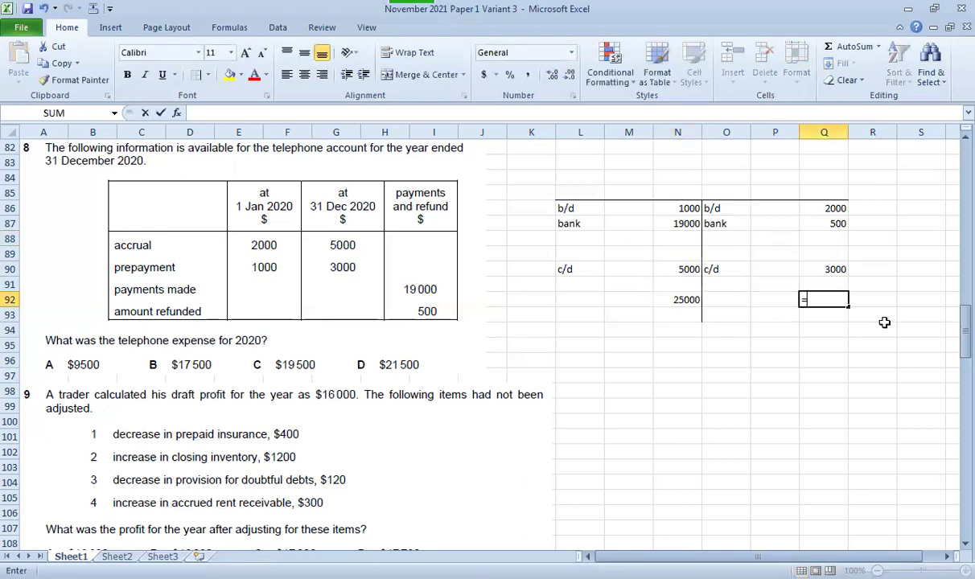
click(686, 299)
key(Return)
- Calculate the telephone expense as the balancing figure in Q88 with =Q92-Q86-Q87-Q90
key(Up)
key(Up)
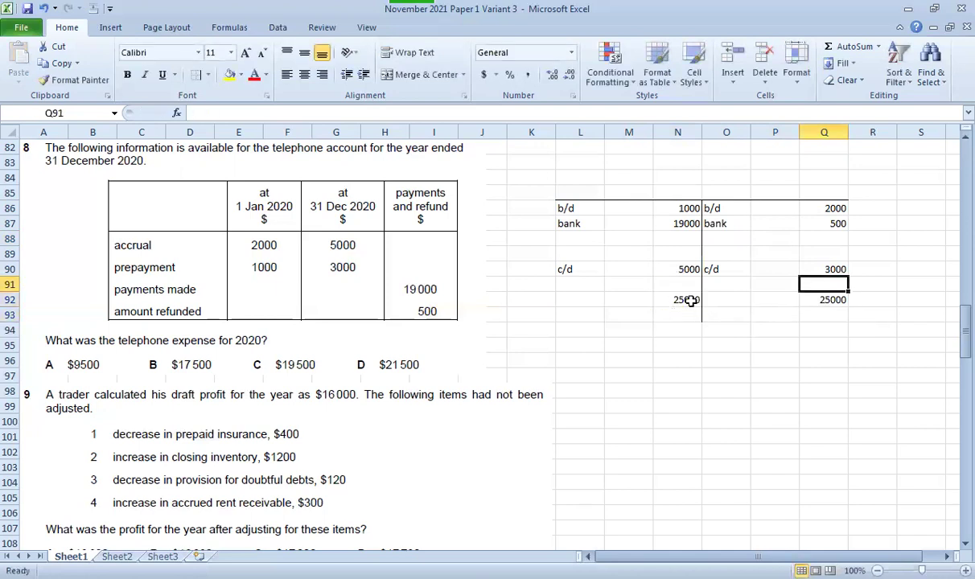
key(Up)
key(Up)
key(Up)
text(=)
key(Down)
key(Down)
key(Down)
key(Down)
key(Down)
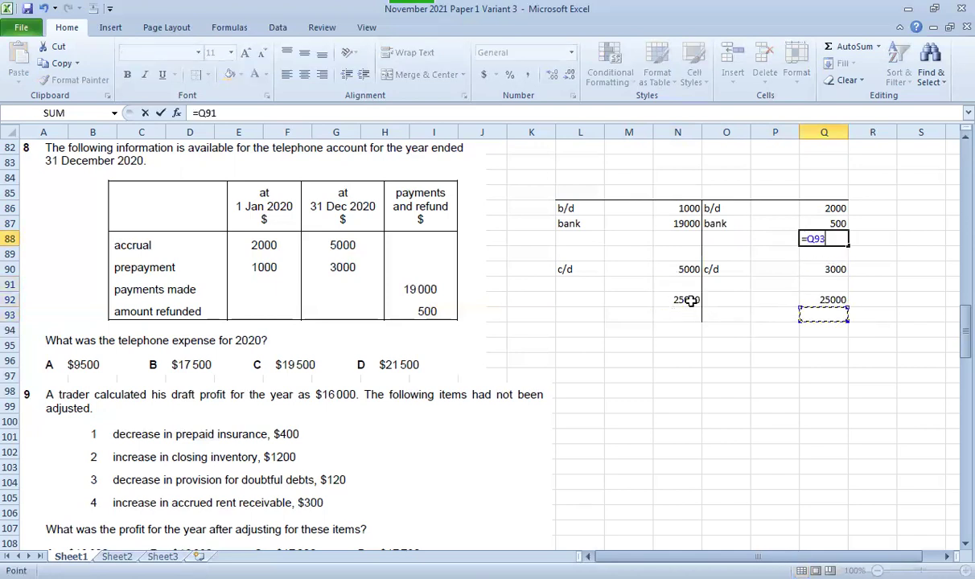
key(Up)
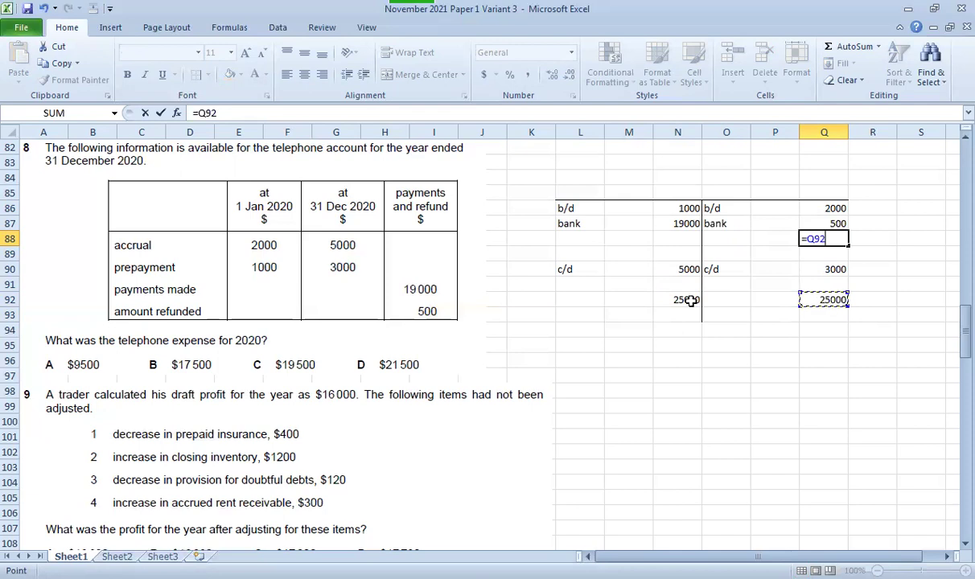
text(-)
click(836, 210)
text(-)
click(836, 222)
text(-)
click(834, 269)
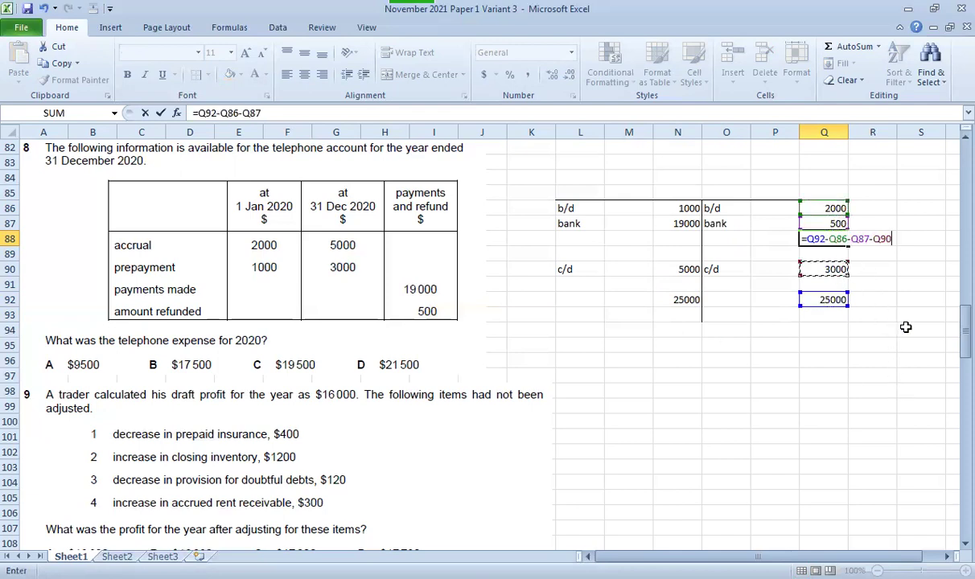
key(Return)
click(822, 240)
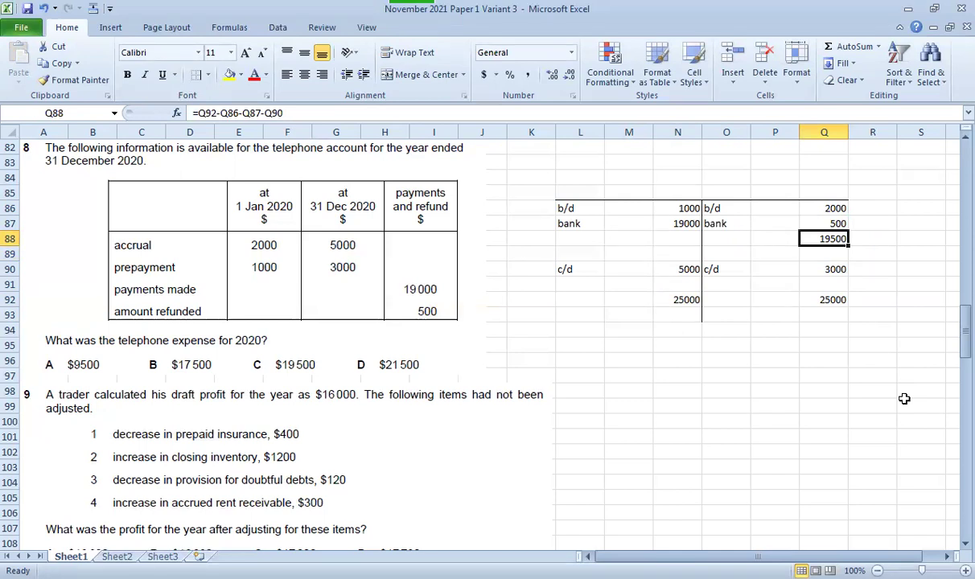
click(723, 345)
text(=)
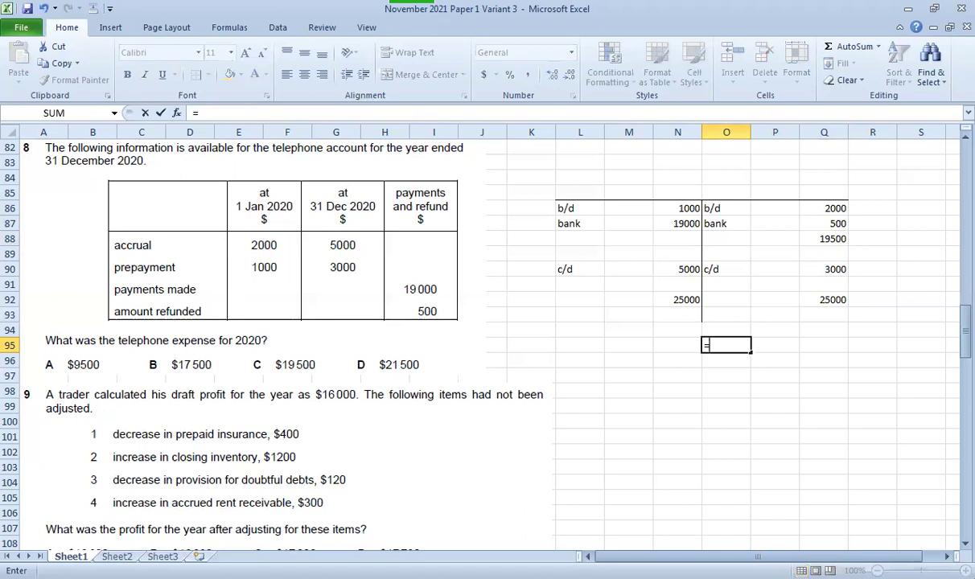
text(19000)
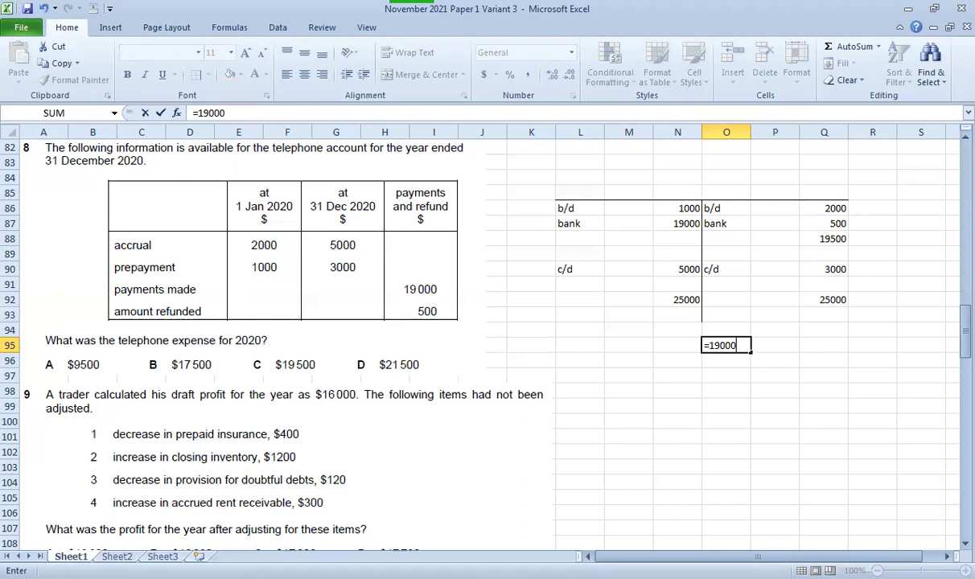
text(-500)
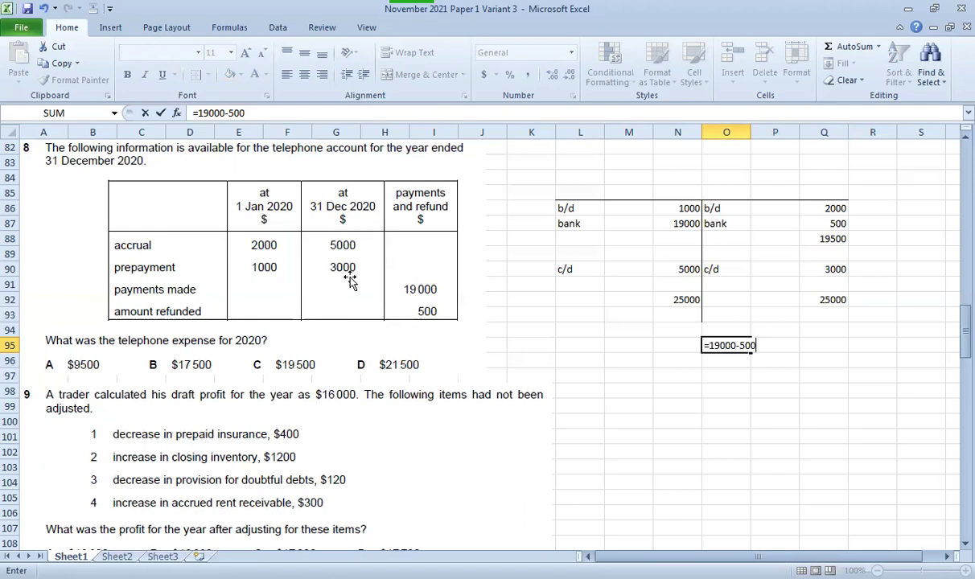
text(-3000)
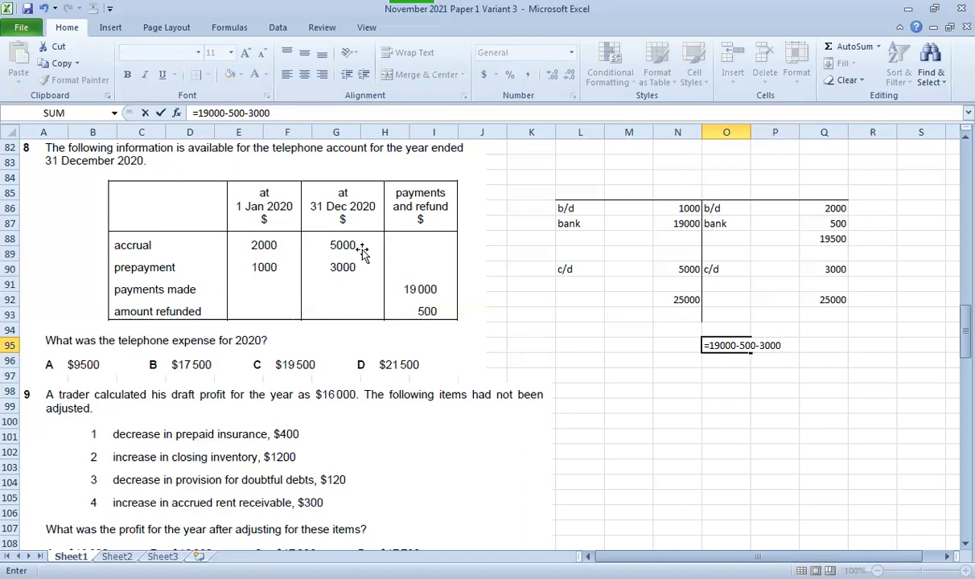
text(+5000)
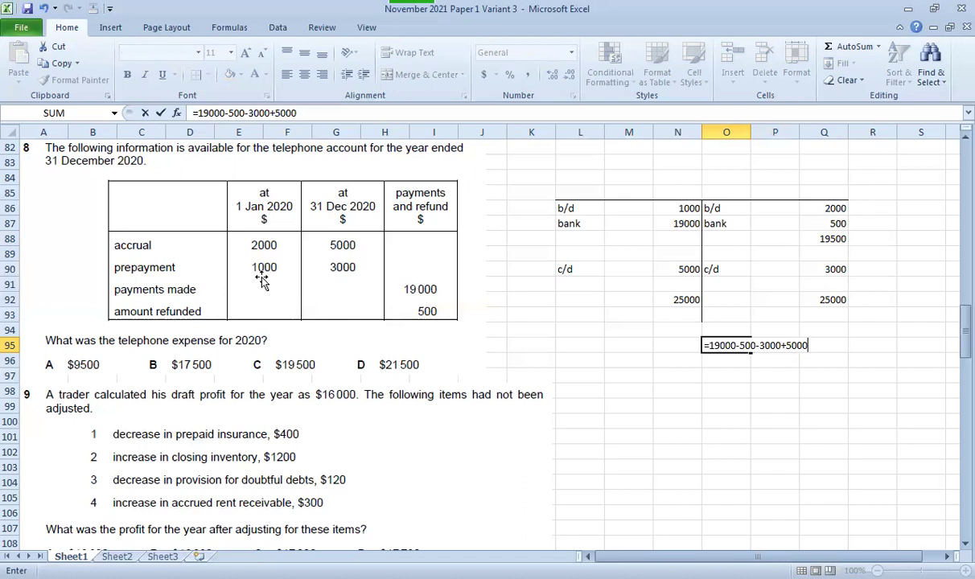
text(+1000)
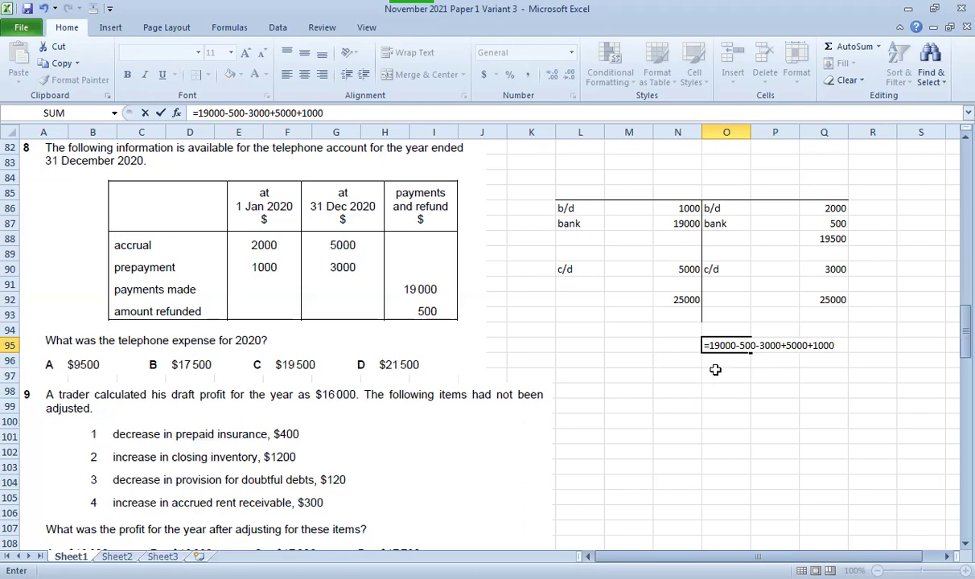
text(-2000)
key(ctrl+Return)
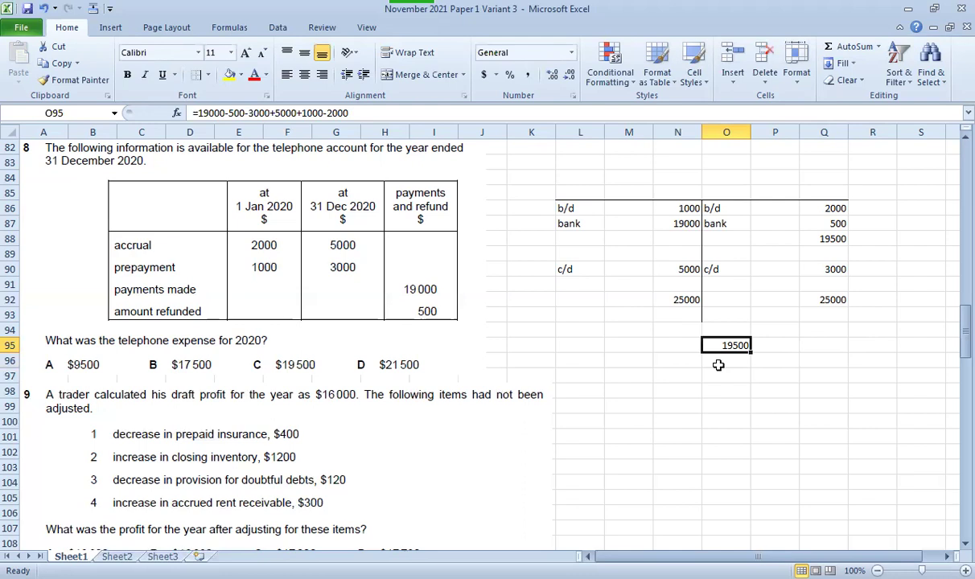
- Enter question 9's draft profit of 16000 in O99 and the prepaid insurance adjustment of -400 in O100
scroll(574, 422, down, 4)
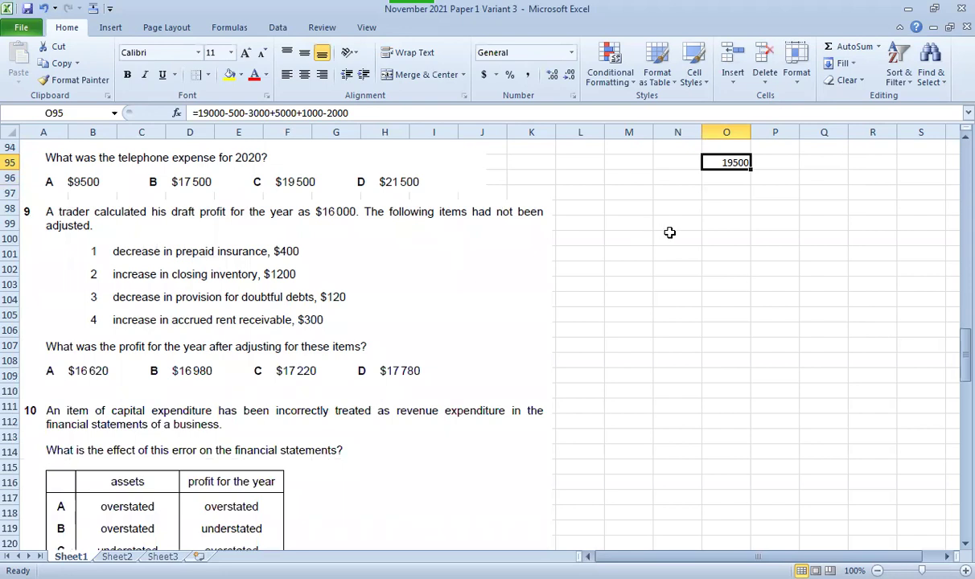
click(728, 222)
text(16000)
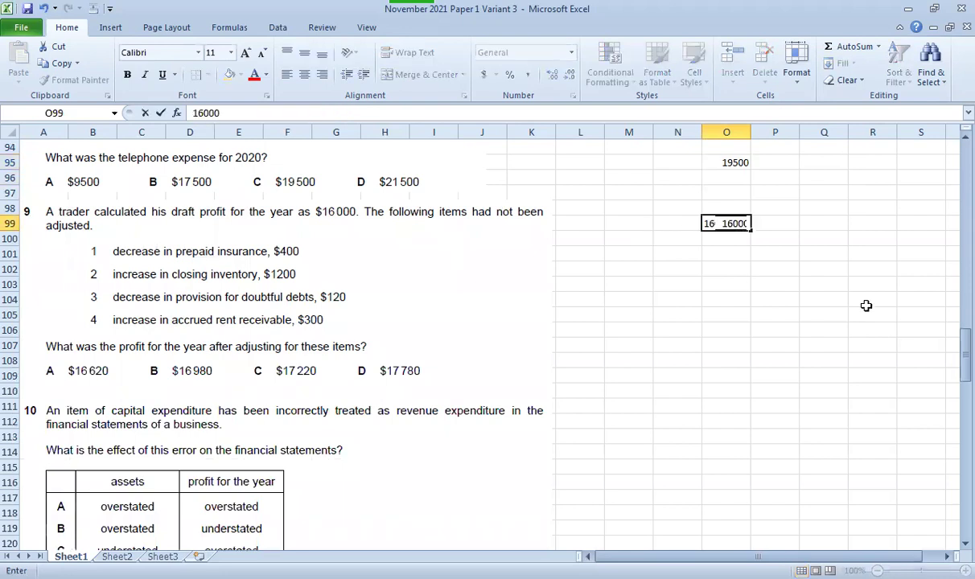
key(Return)
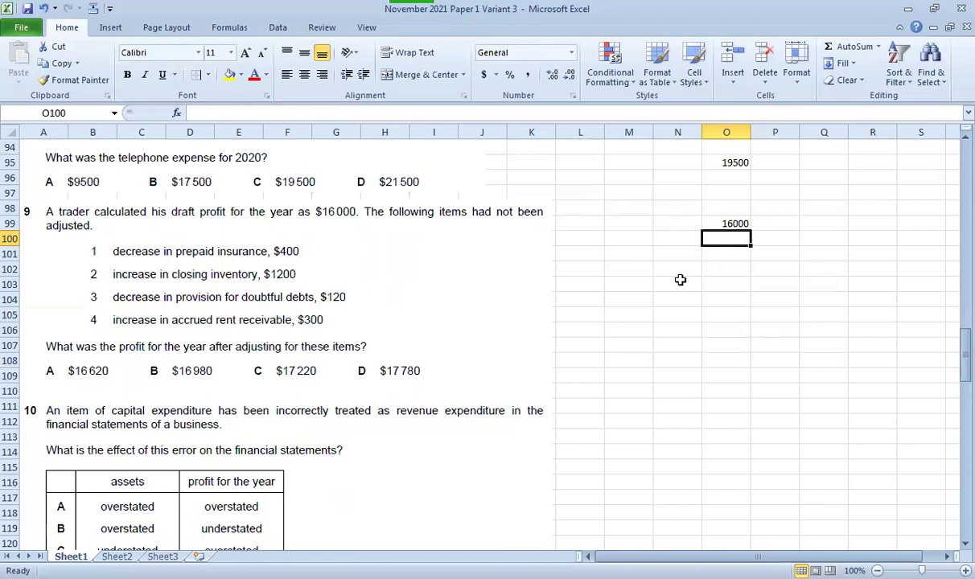
text(-400)
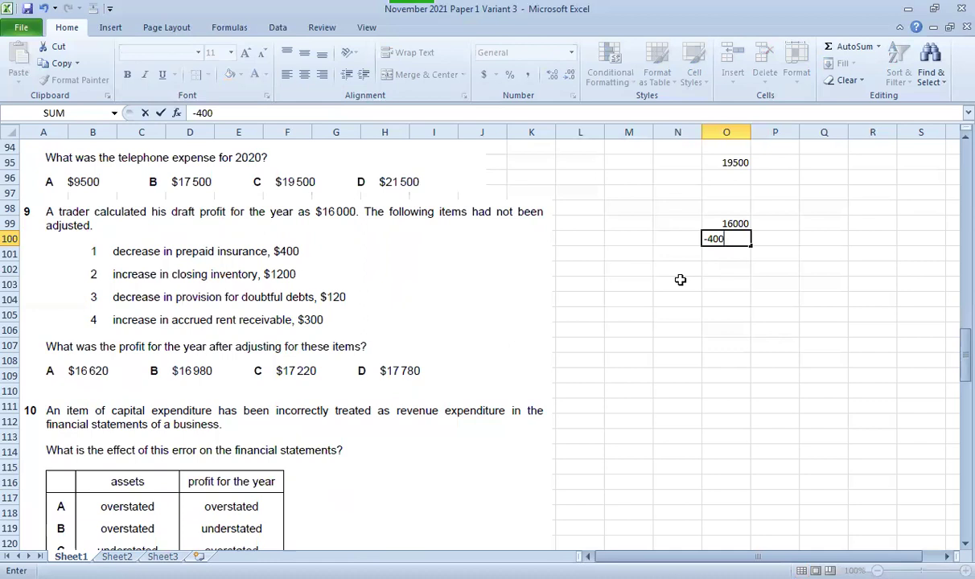
key(Return)
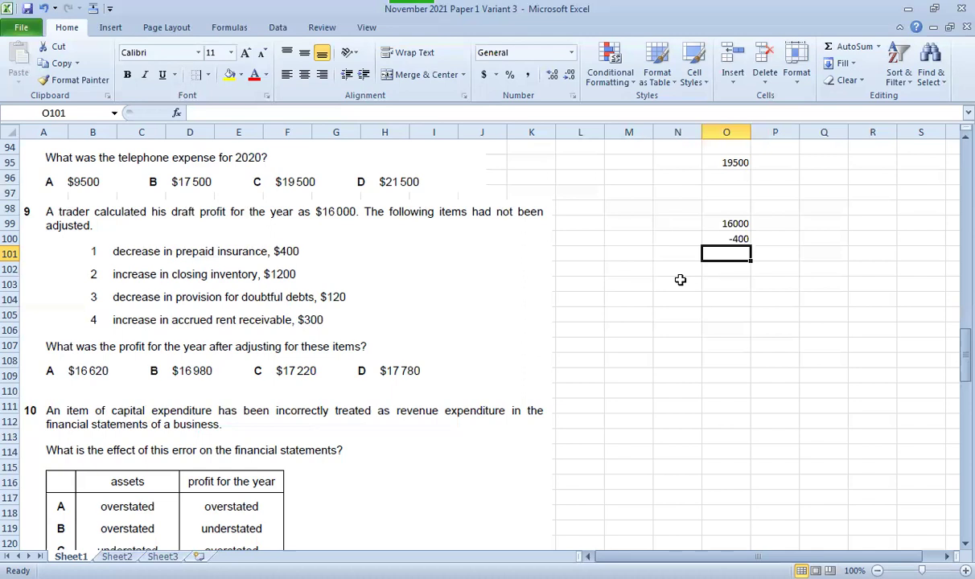
- Enter the closing inventory adjustment of 1200 in O101 and the doubtful debts provision adjustment of 120 in O102
text(=1200)
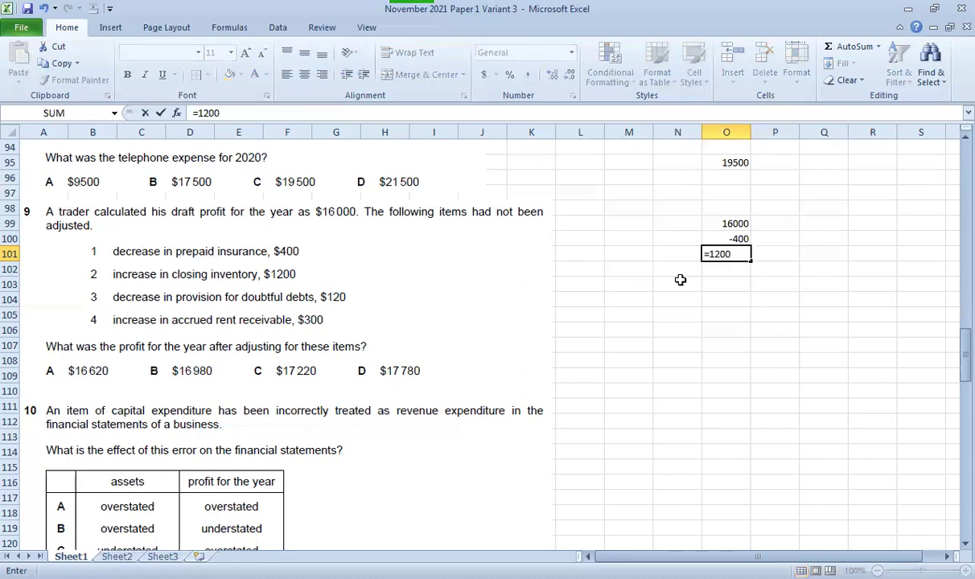
key(Return)
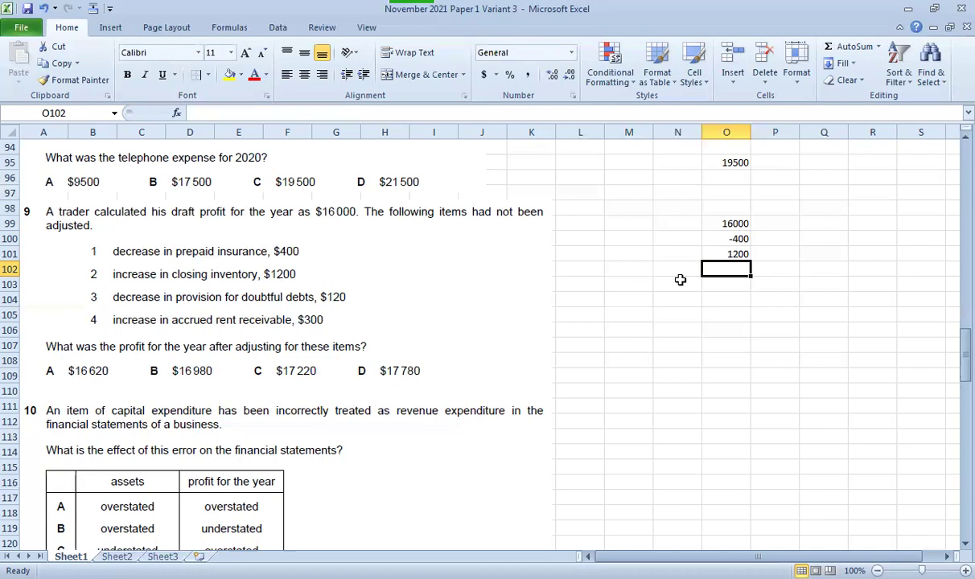
text(=120)
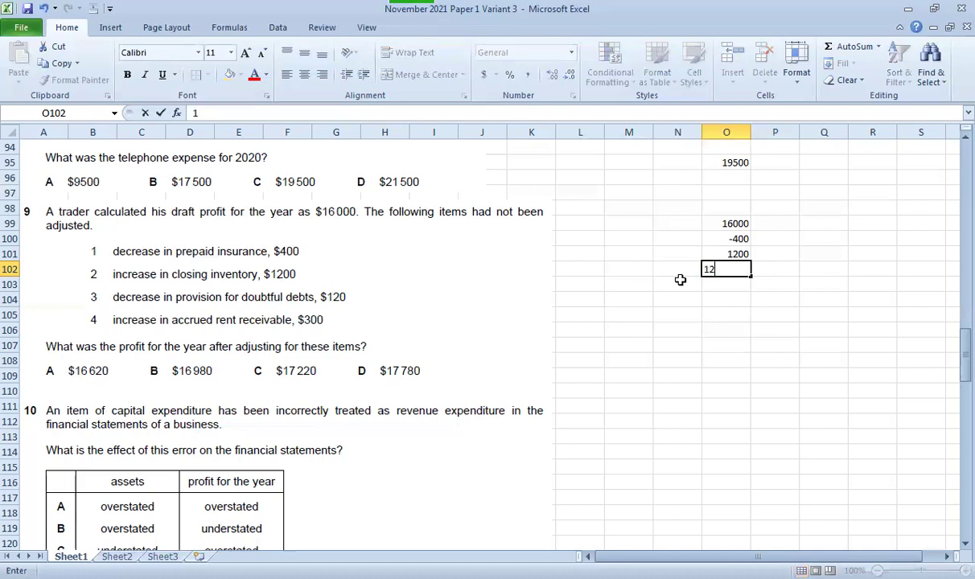
key(Return)
key(Up)
key(Up)
key(Down)
key(Down)
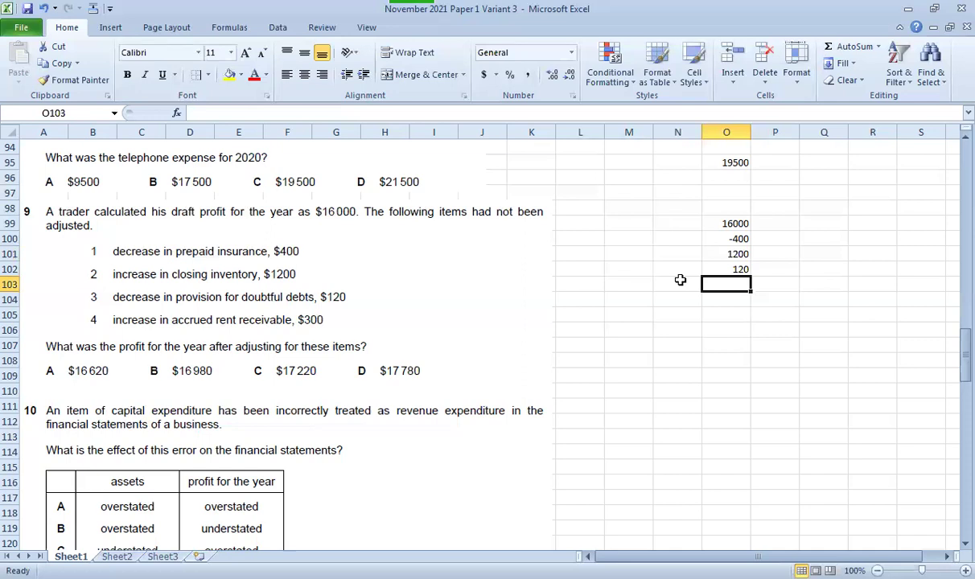
- Enter the accrued rent receivable adjustment of 300 in O103 and total the adjusted profit in O104 with =SUM(O99:O103)
text(300)
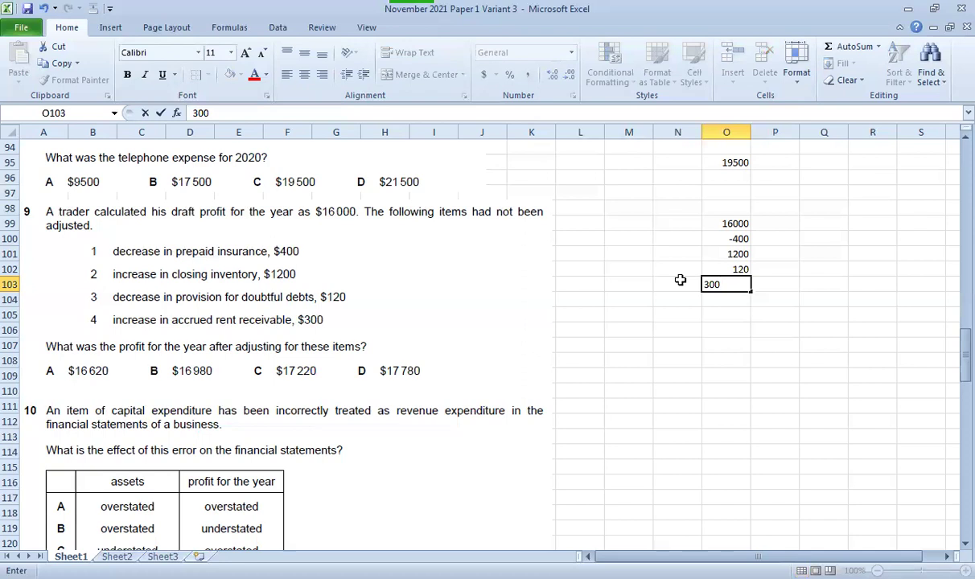
key(Return)
key(alt+equal)
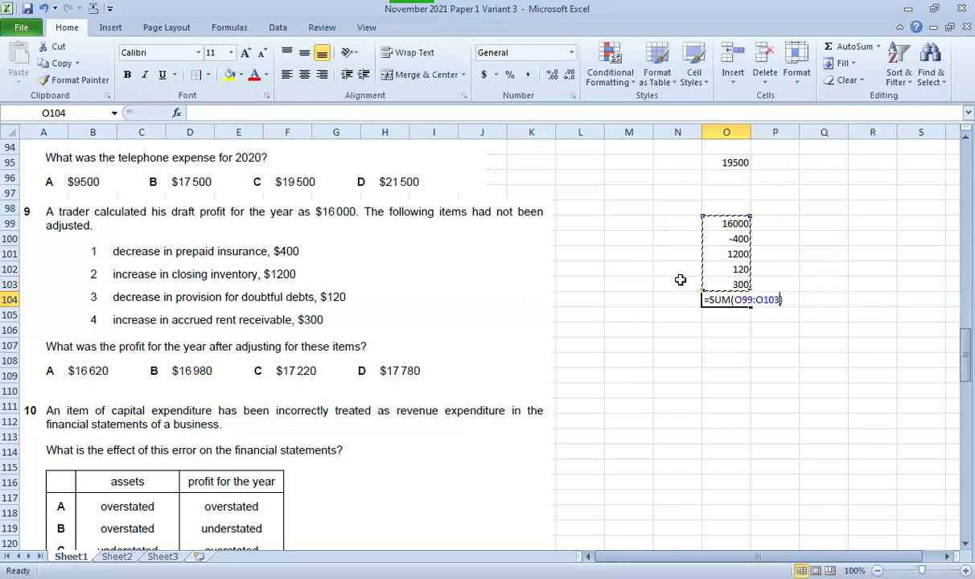
key(ctrl+Return)
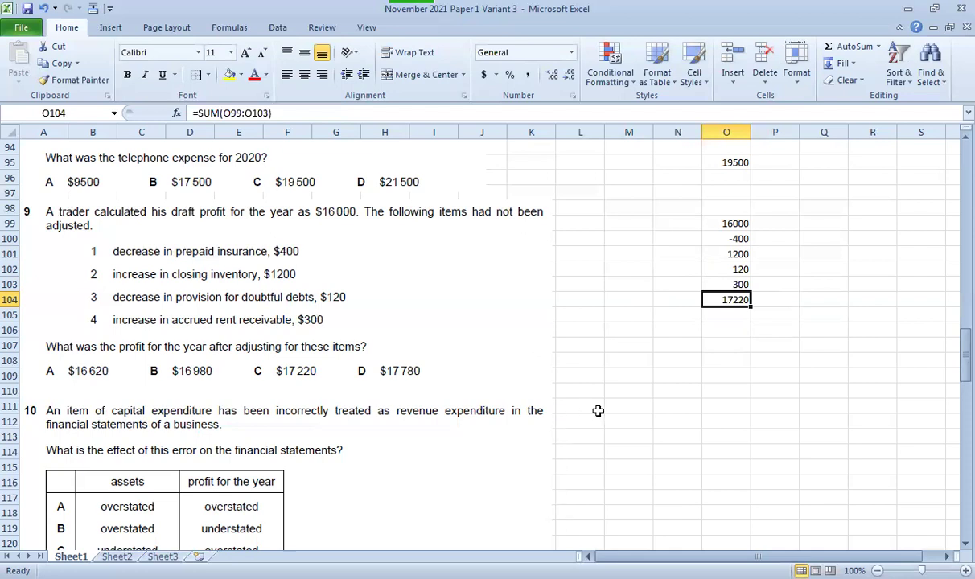
scroll(598, 411, down, 4)
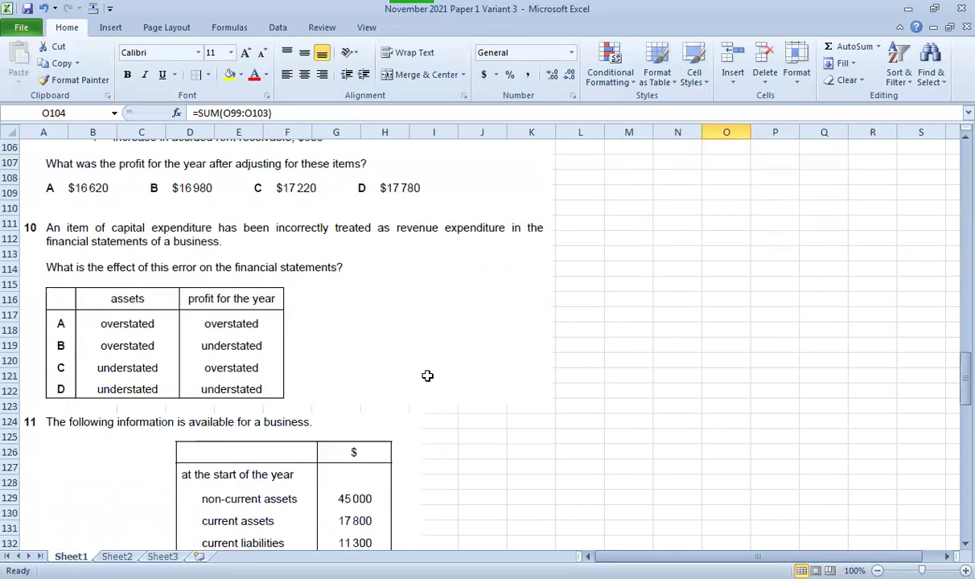
scroll(273, 193, down, 1)
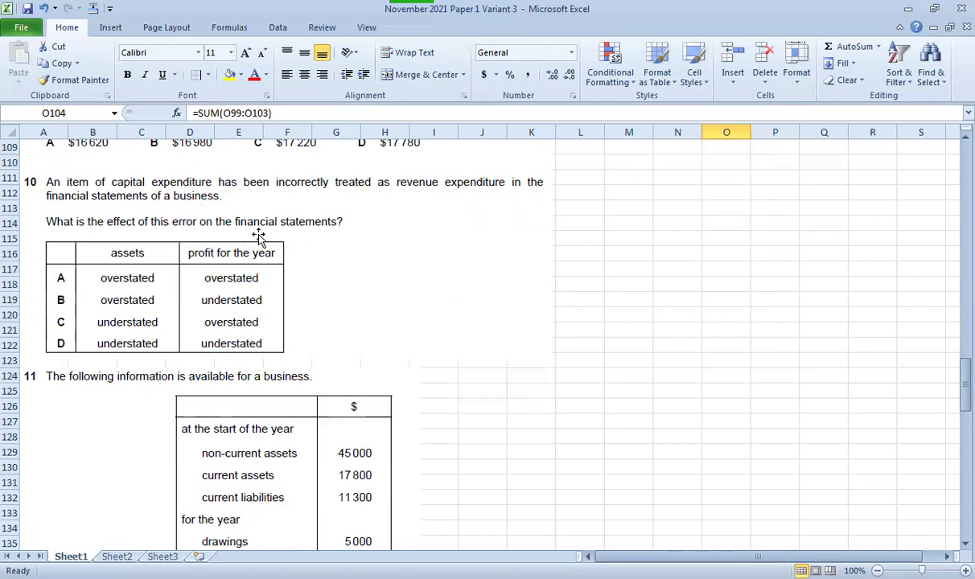
click(730, 240)
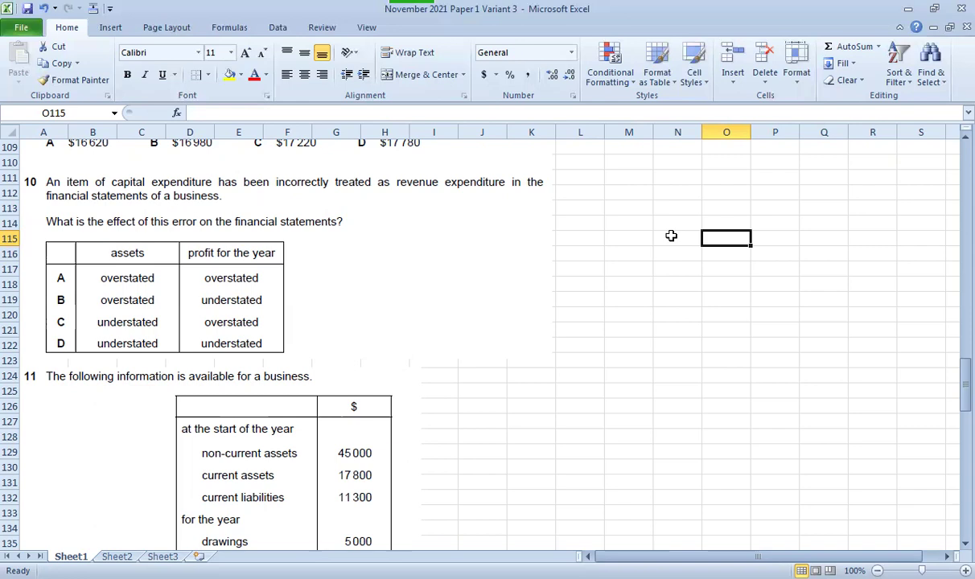
text(D)
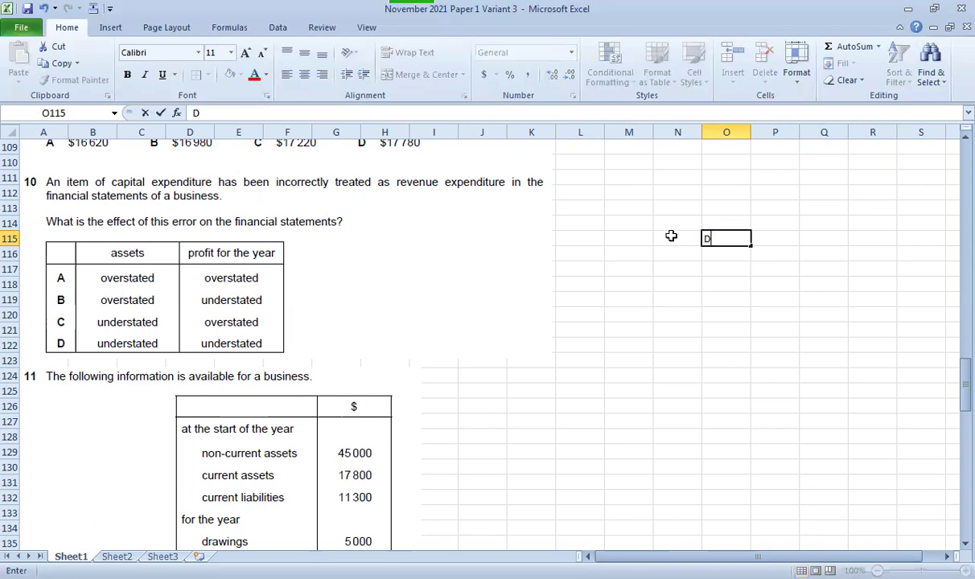
key(Escape)
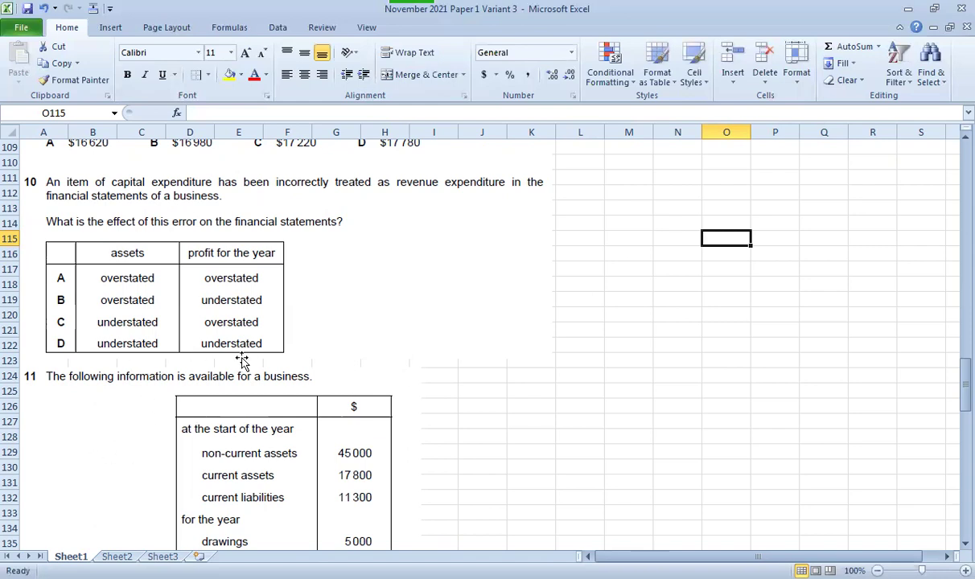
scroll(560, 374, down, 5)
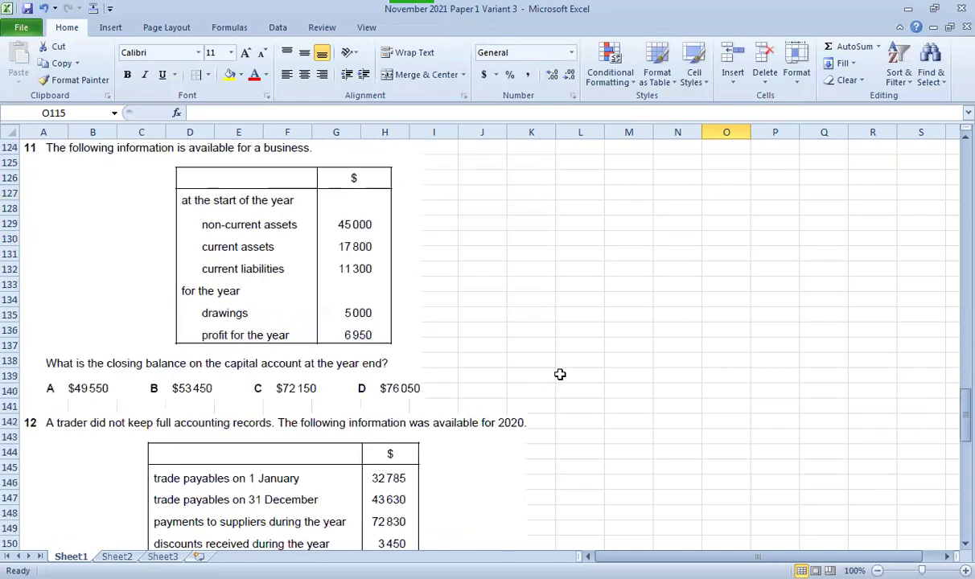
click(573, 163)
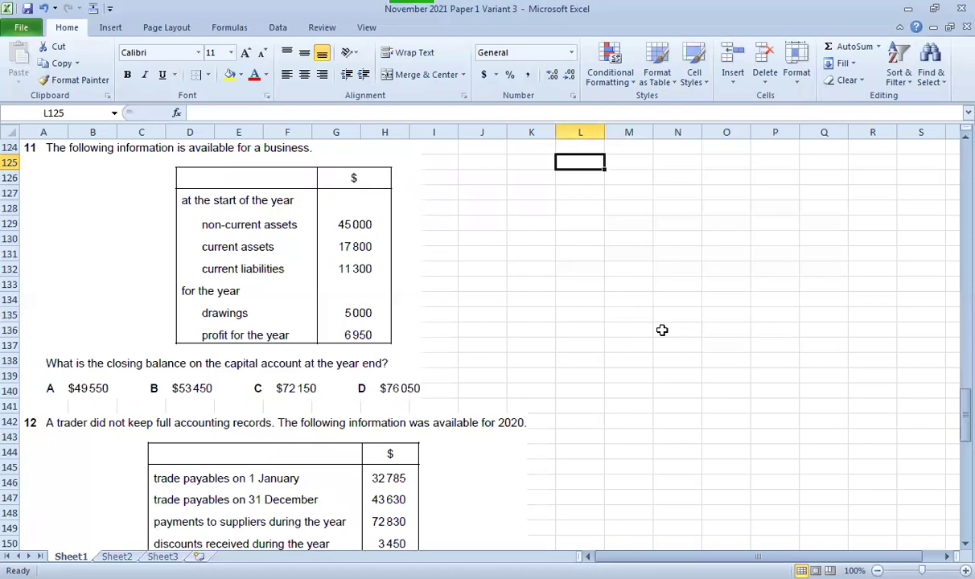
text(=)
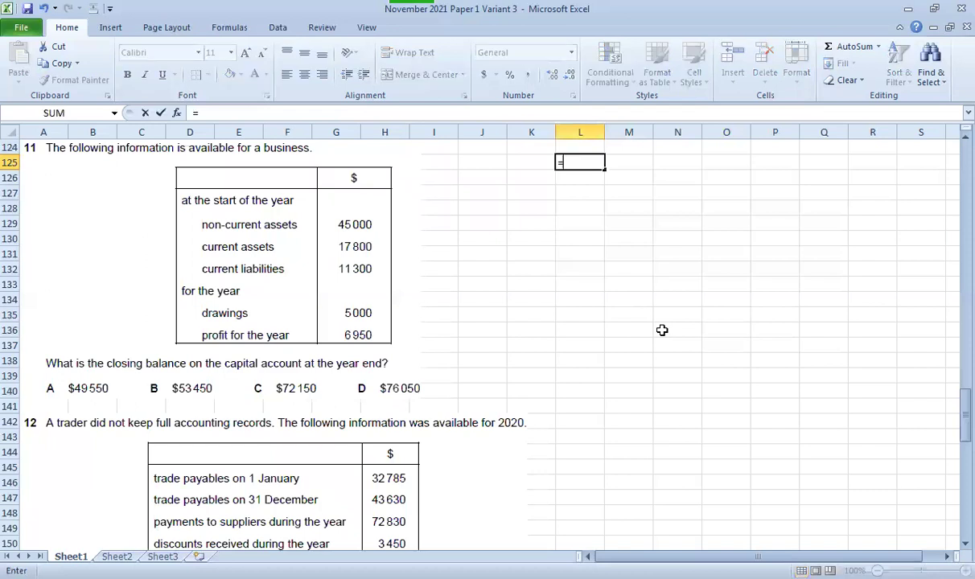
text(45000+)
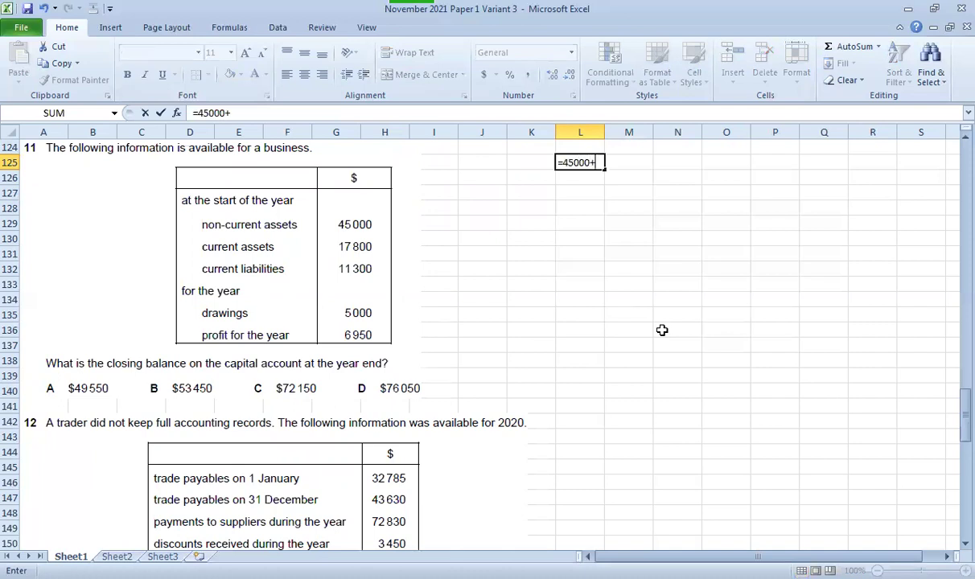
text(17800-11300)
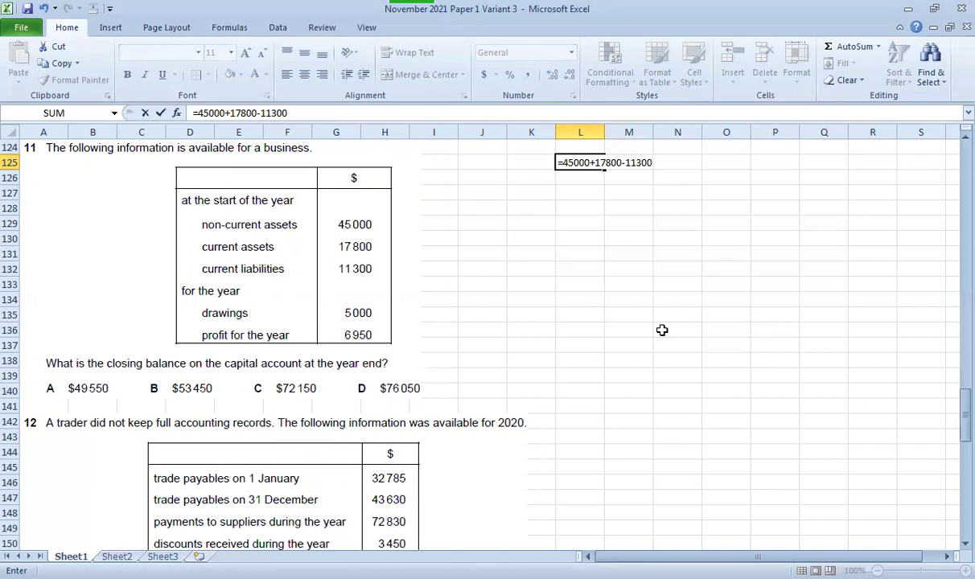
key(ctrl+Return)
- Label the opening capital in M125 as "capital at start of the year"
key(Right)
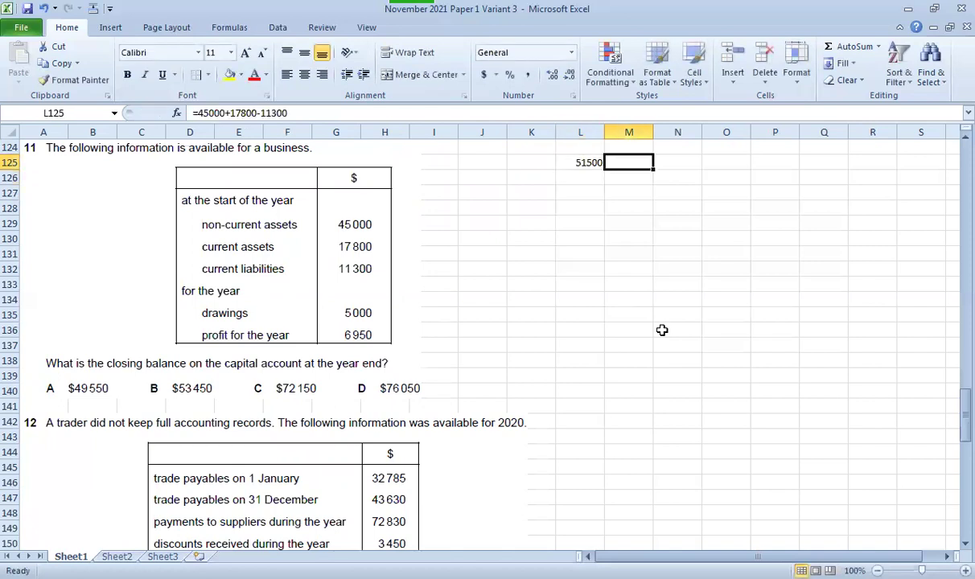
text(capital)
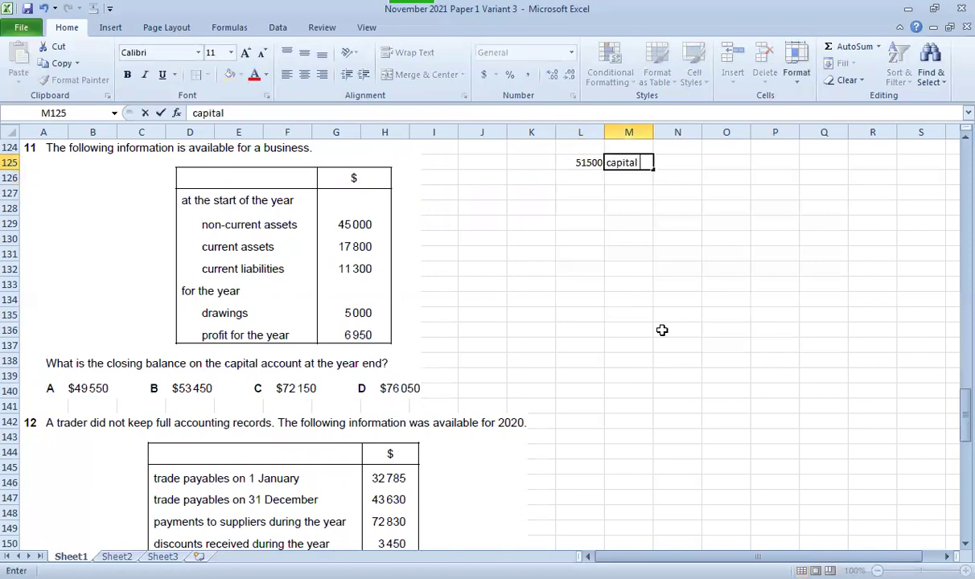
text( at start of the)
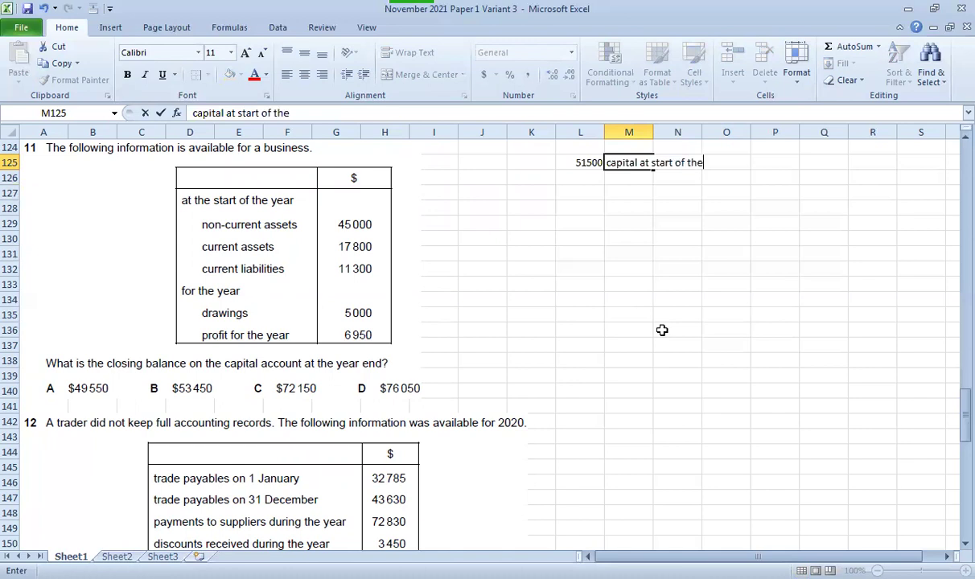
text( year)
key(Return)
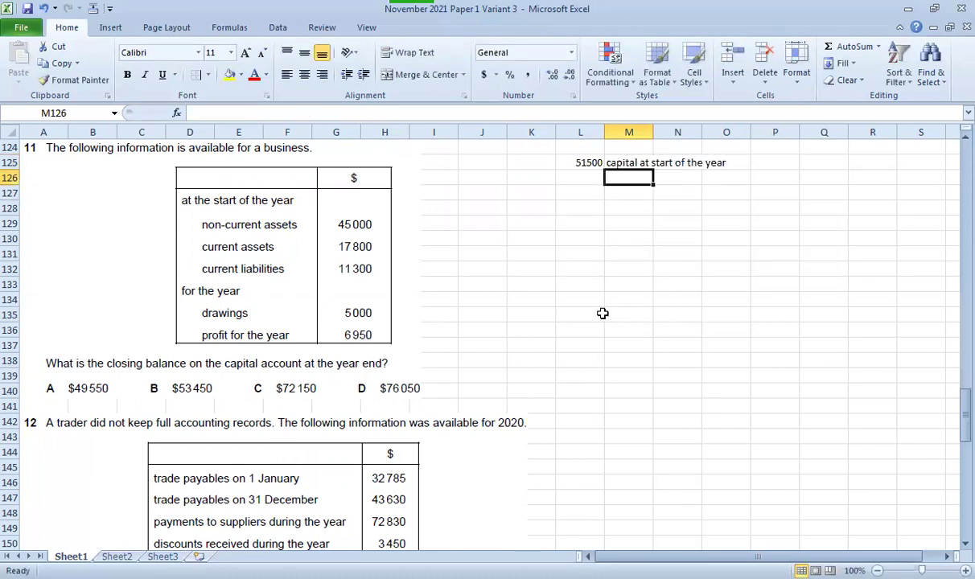
- Enter the profit for the year of 6950 in L126 and the drawings of -5000 in L127
key(Left)
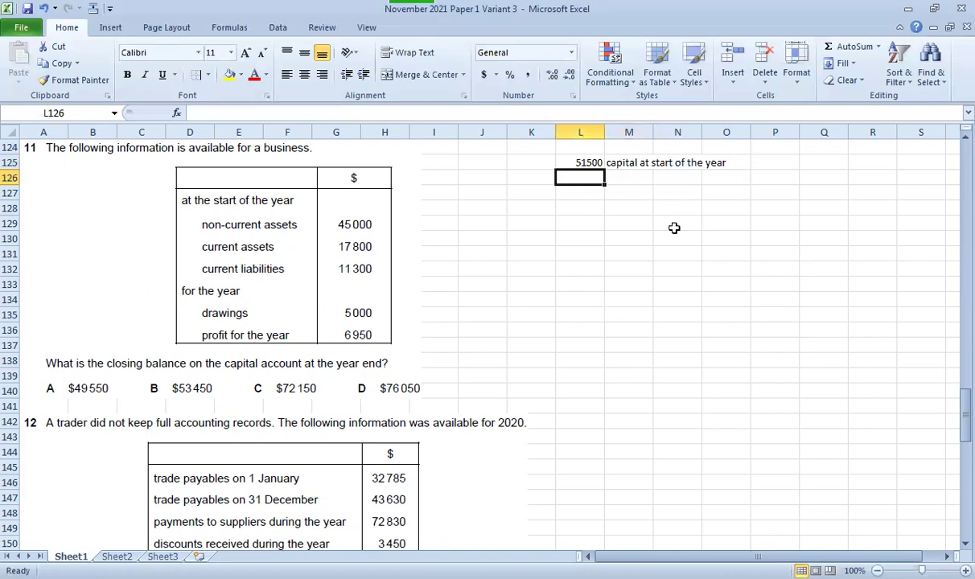
text(6950)
key(Return)
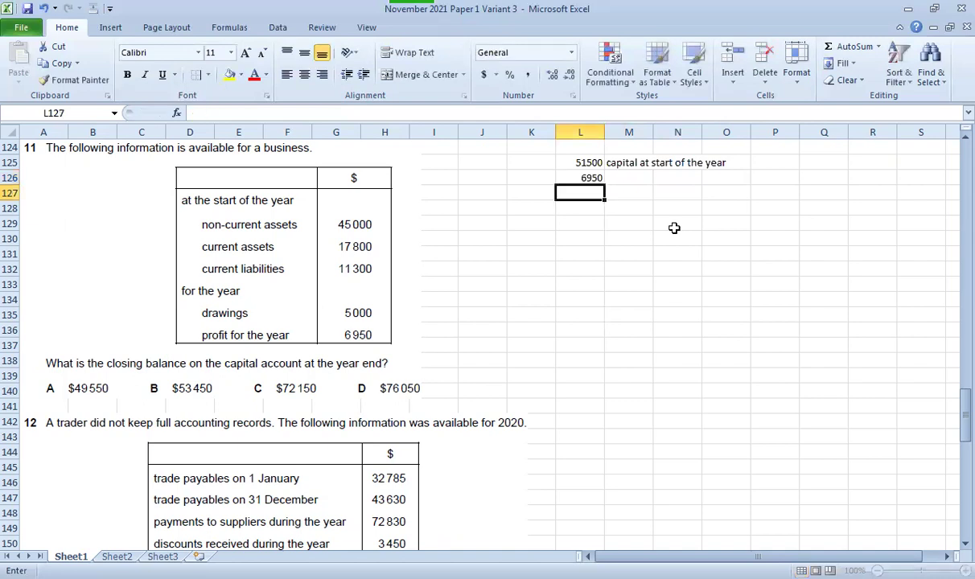
text(-5000)
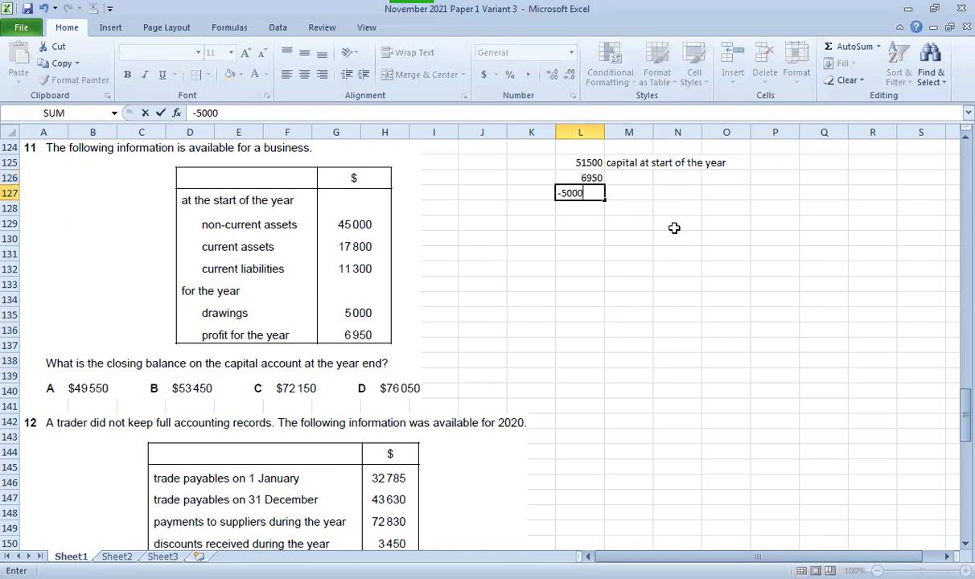
key(Return)
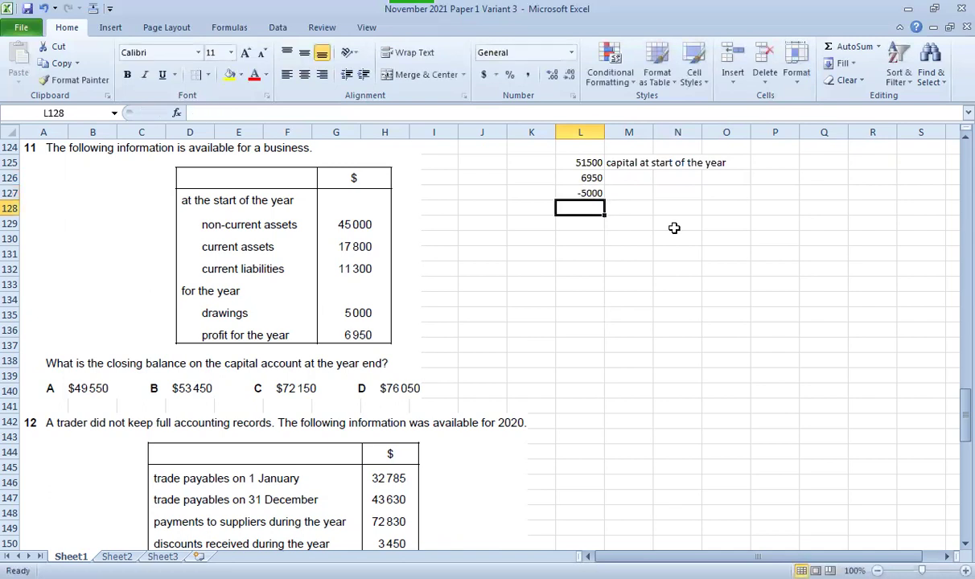
- Enter the closing capital of 53450 in L128 and label it "capital at end of the year" in M128
text(53450)
key(Tab)
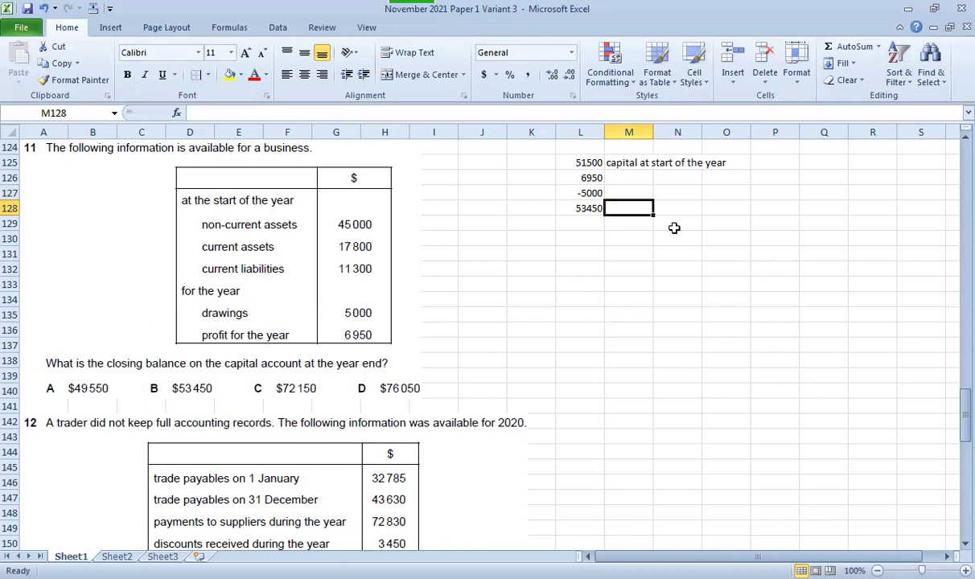
text(closing capita)
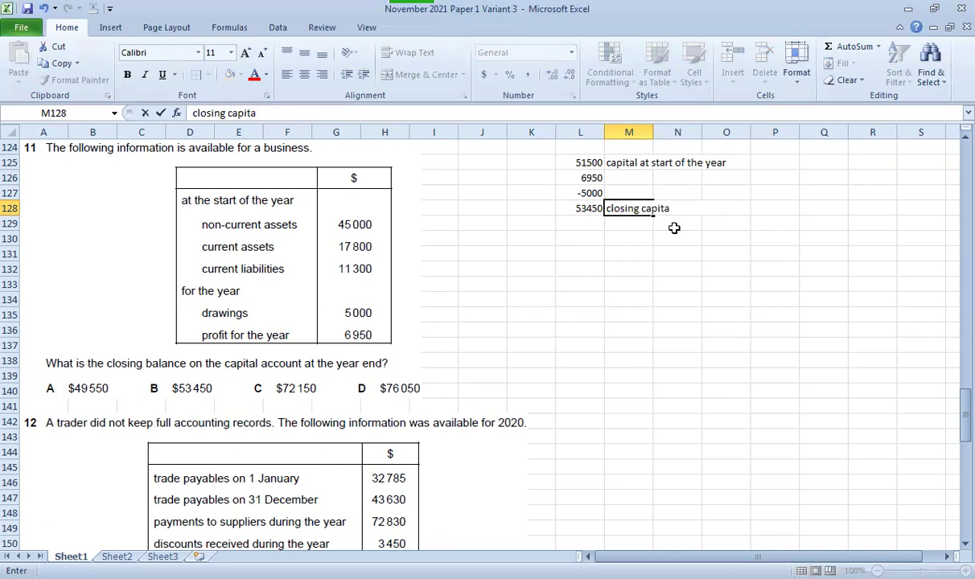
key(Escape)
text(capital at )
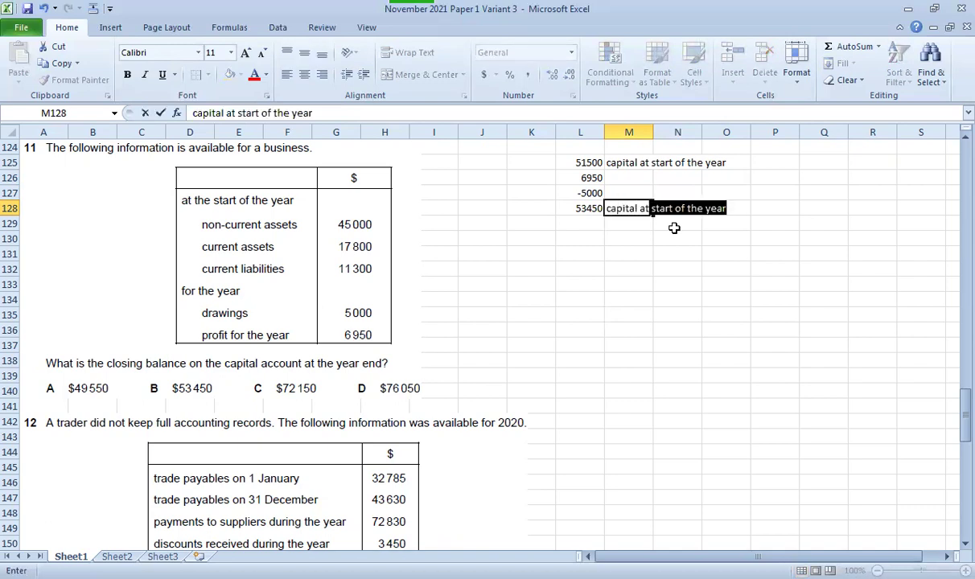
text(end of the year)
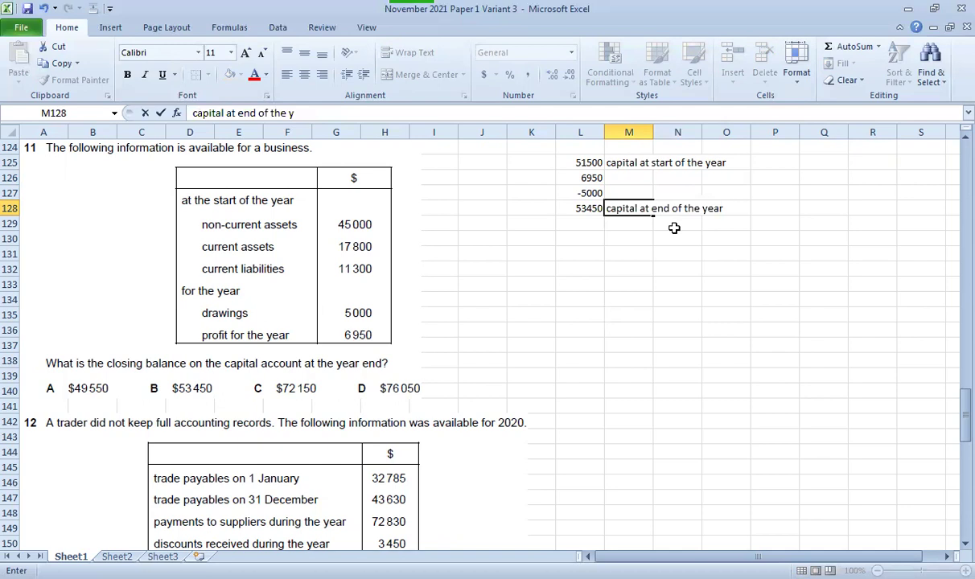
key(Return)
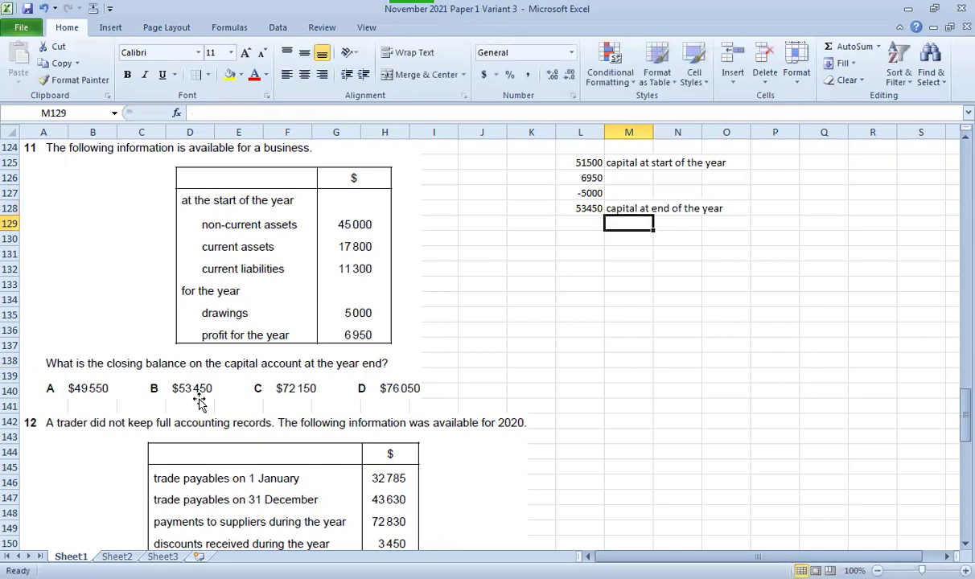
- Draw the horizontal line of a T-account beside question 12 with a bottom border across M144:R144
scroll(605, 450, down, 5)
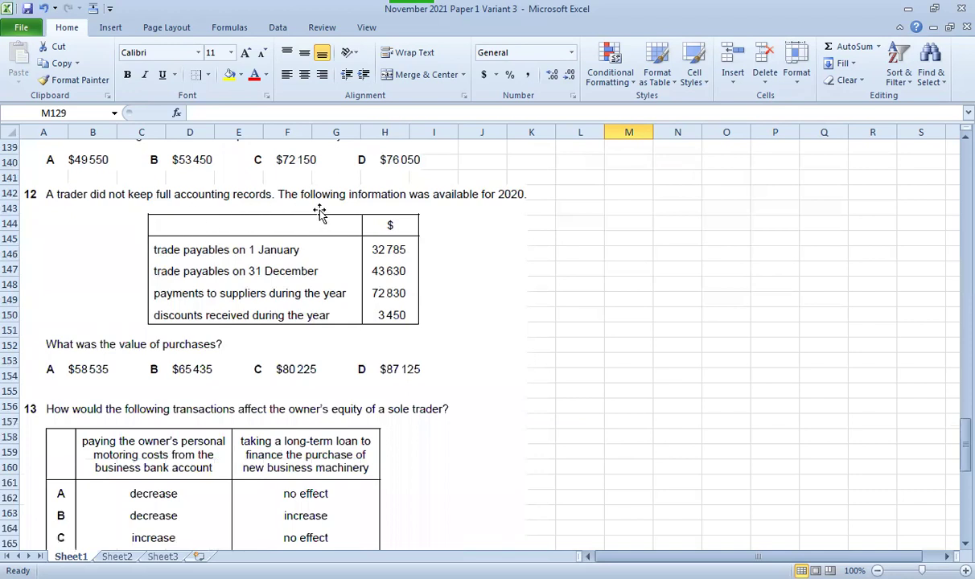
click(628, 224)
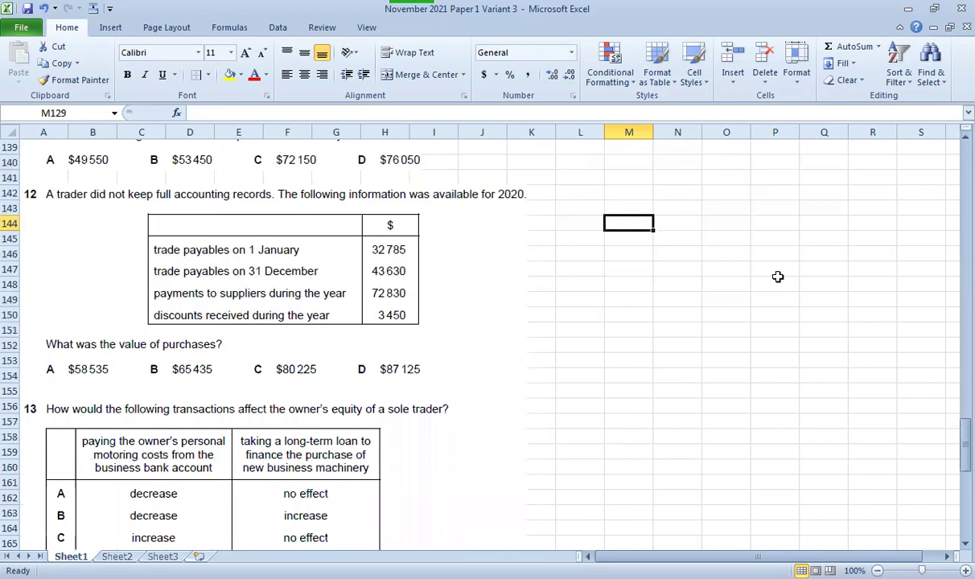
key(shift+Right)
key(shift+Right)
key(shift+Right)
key(shift+Right)
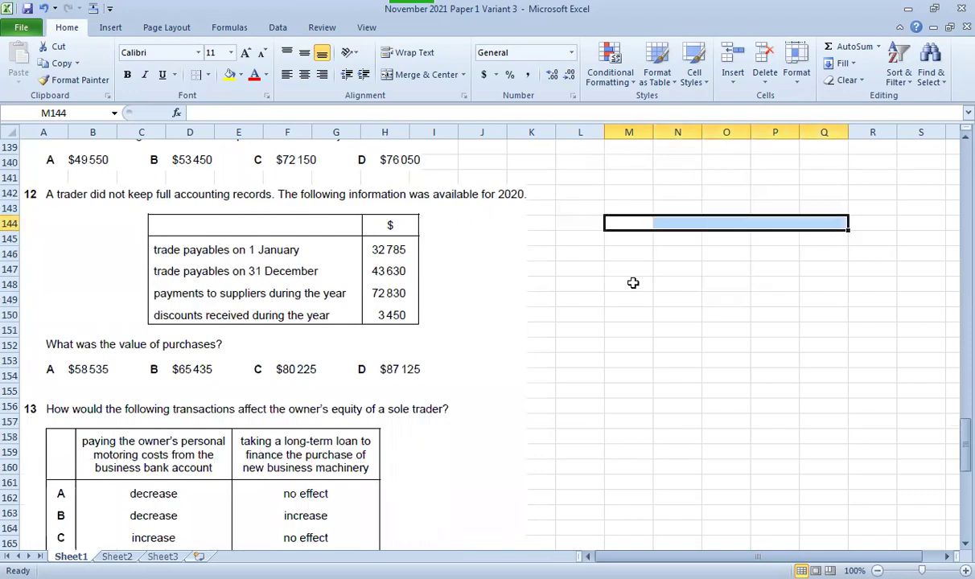
click(208, 75)
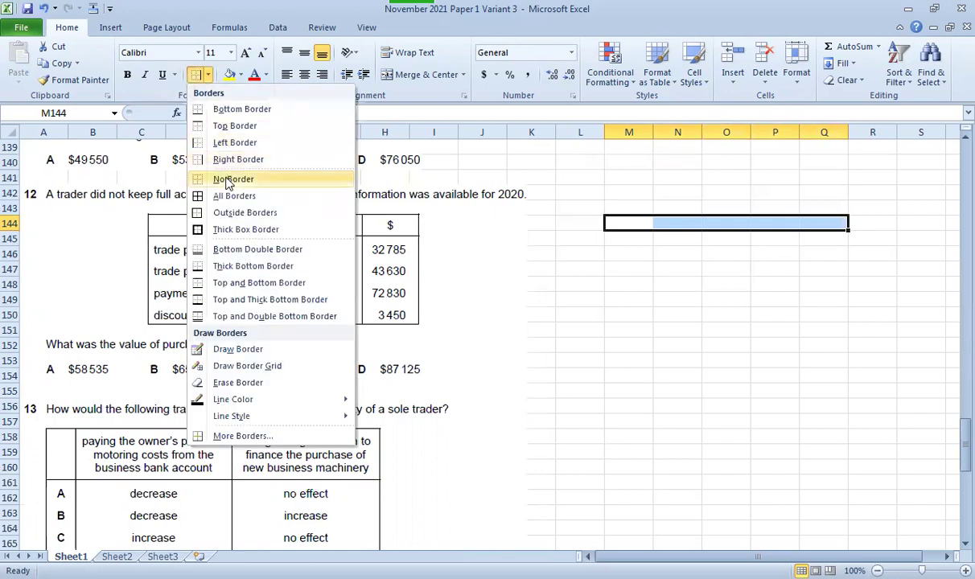
click(361, 103)
click(726, 284)
drag(764, 224, 880, 224)
click(193, 81)
click(631, 271)
- Add a right border to O145:O150 as the T-account's vertical divider
click(727, 238)
drag(727, 239, 778, 330)
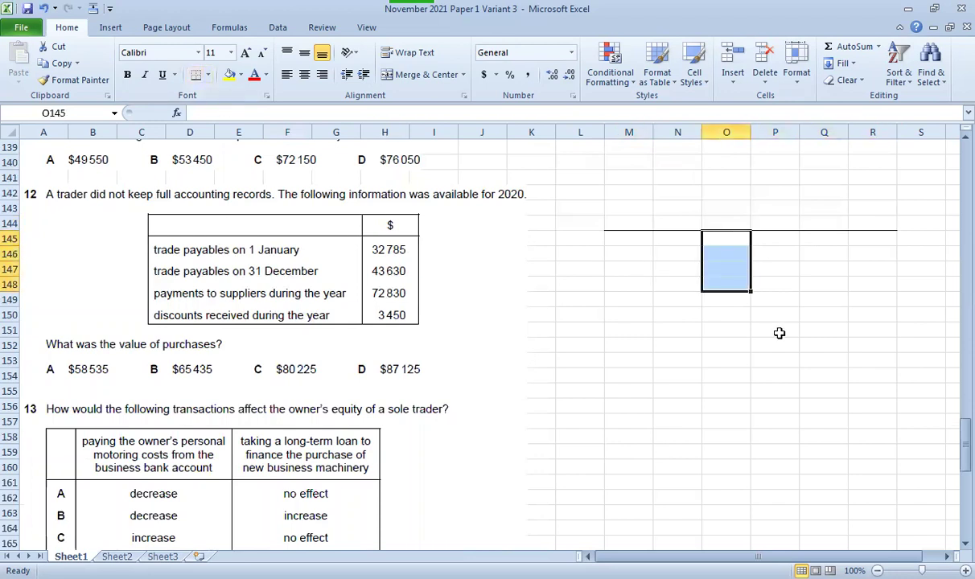
click(209, 75)
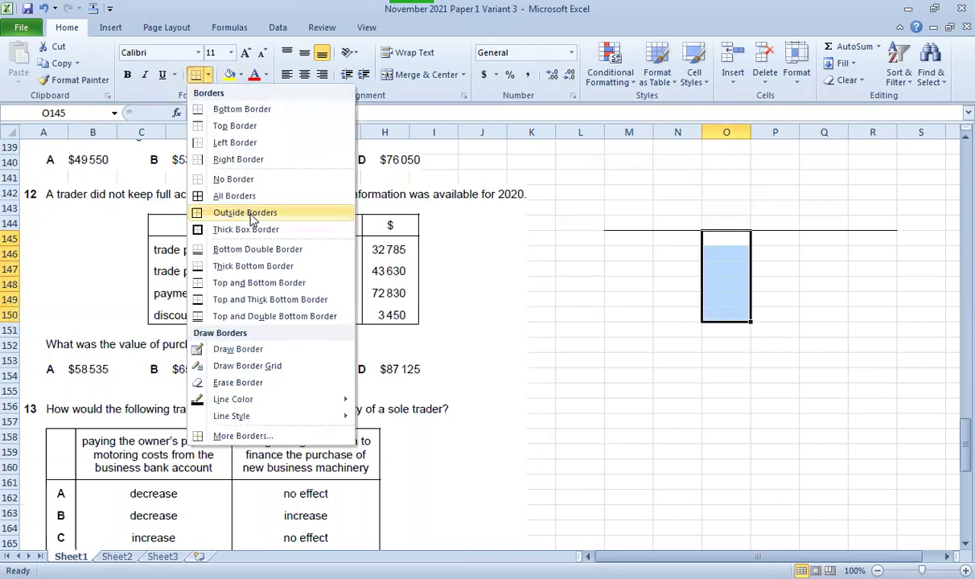
click(245, 159)
- Enter the opening trade payables on the credit side as b/d in P145 with 32785 in R145
click(772, 235)
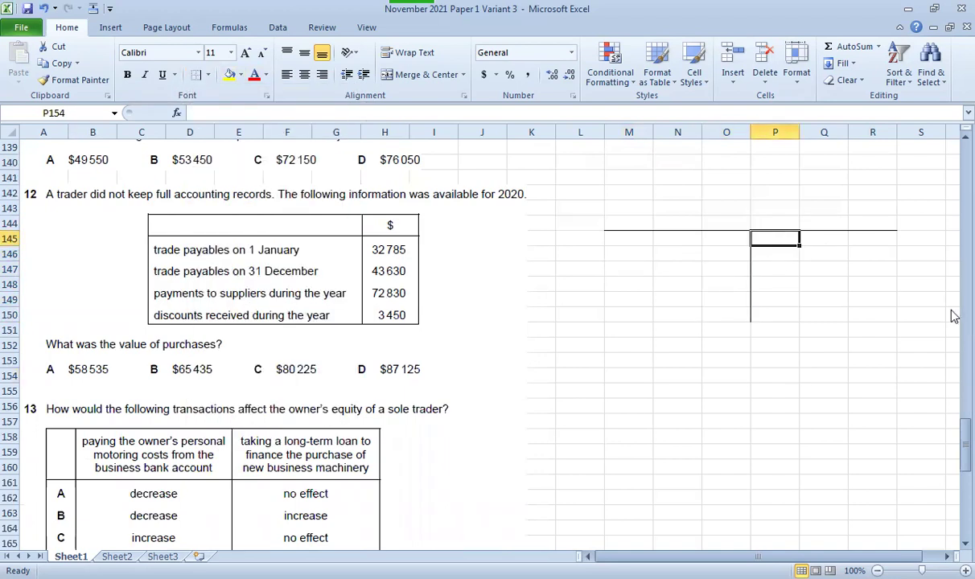
text(b/d)
key(Tab)
key(Tab)
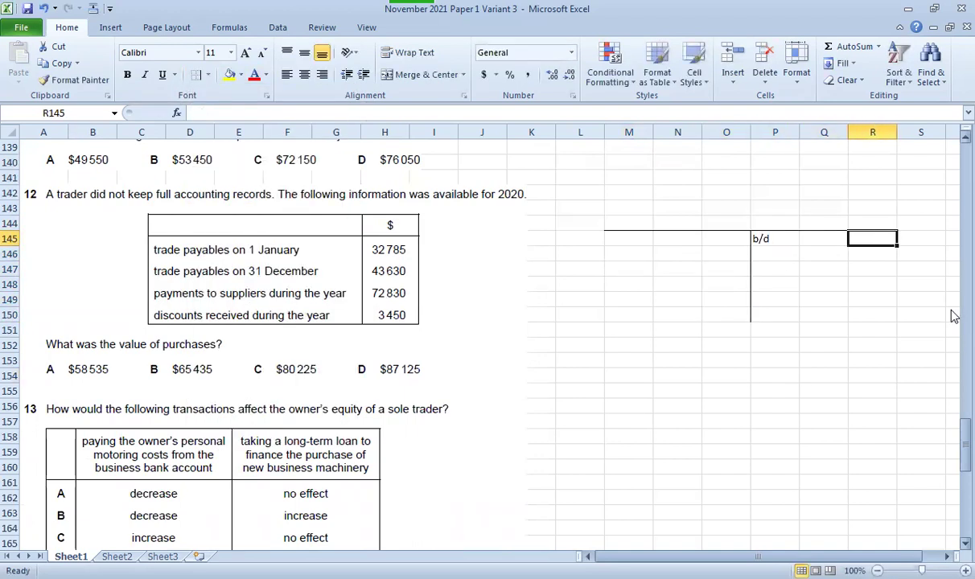
text(32785)
click(726, 330)
- Enter the closing trade payables on the debit side as c/d in M149 with 43630 in O149
click(634, 300)
text(c/d)
key(Tab)
key(Tab)
text(43)
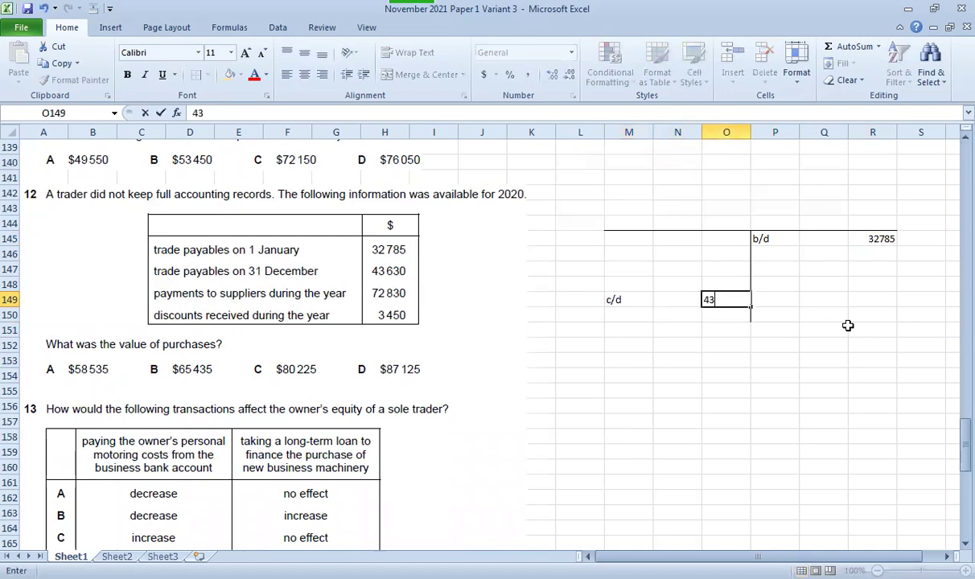
text(630)
key(Return)
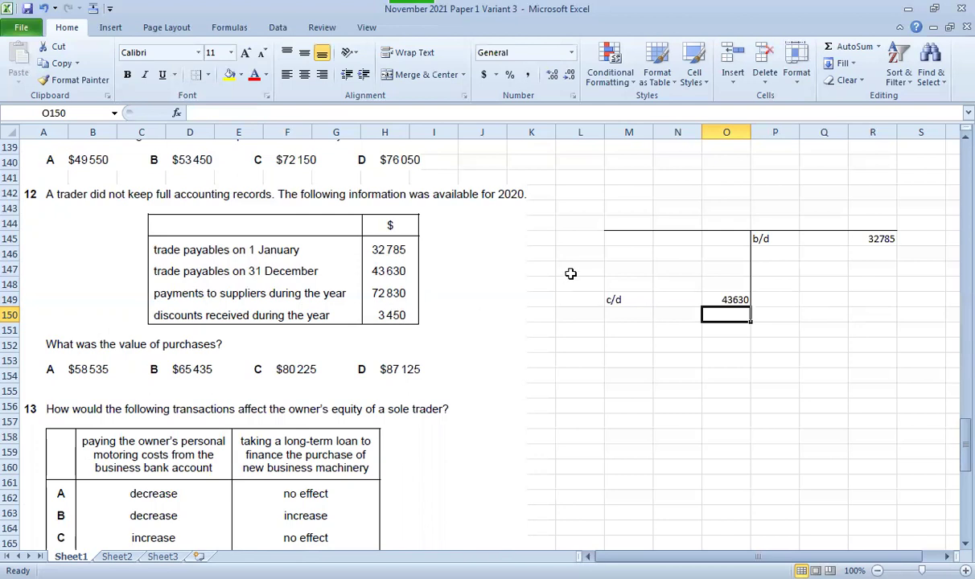
- Record the payments to suppliers as bank in M147 with 72830 in O147
click(610, 270)
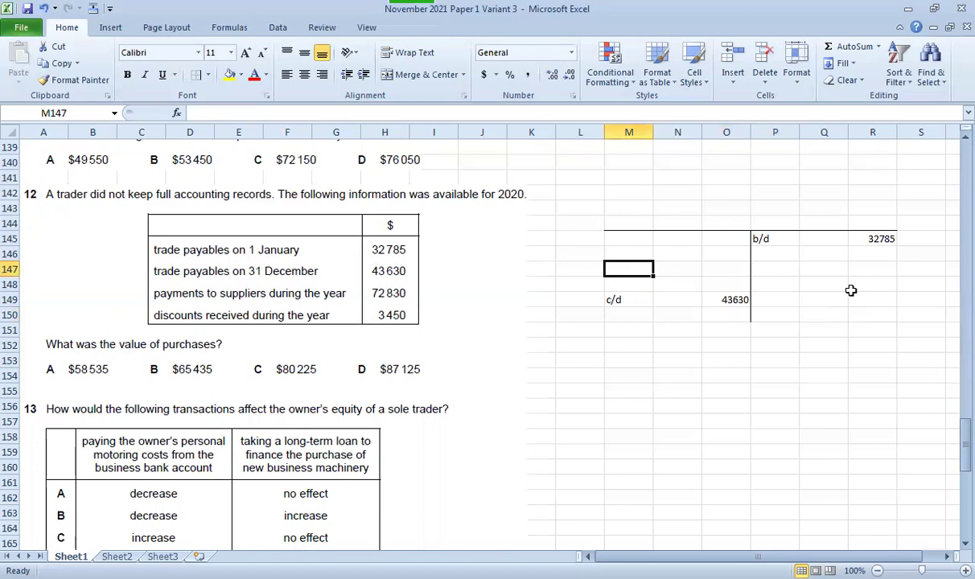
text(bank)
key(Tab)
key(Tab)
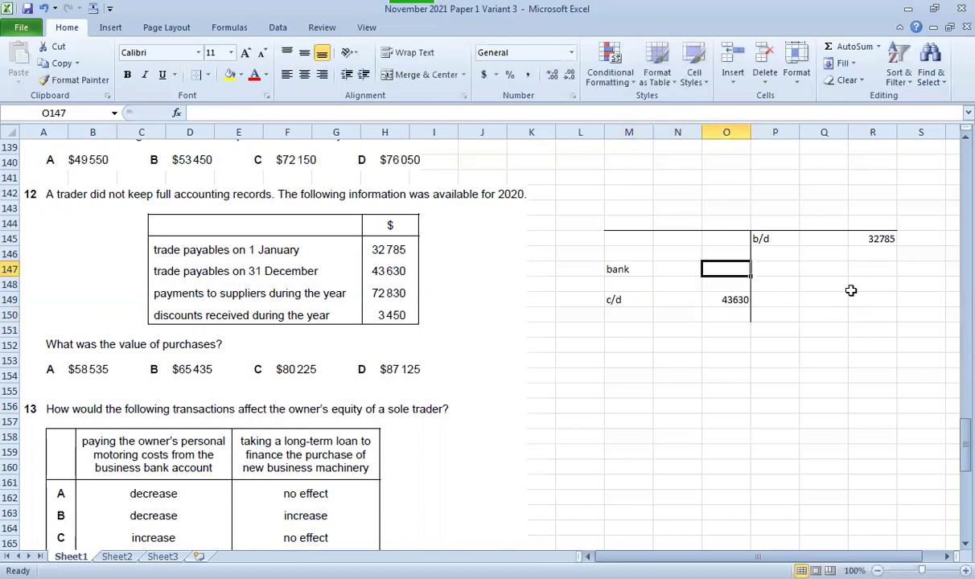
text(72830)
key(Return)
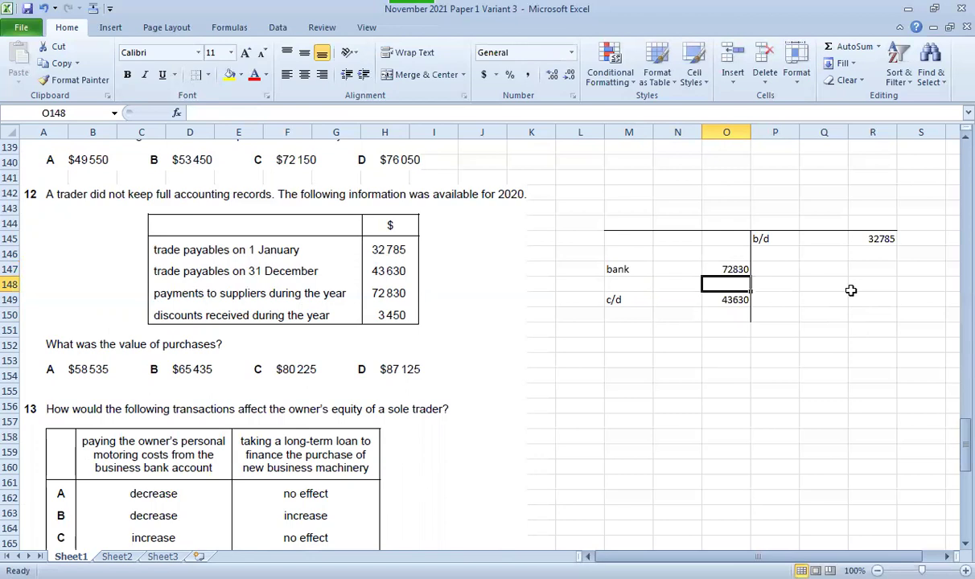
- Record the discounts received as dr in M148 with 3450 in O148
click(644, 284)
text(dr)
key(Tab)
key(Tab)
text(3450)
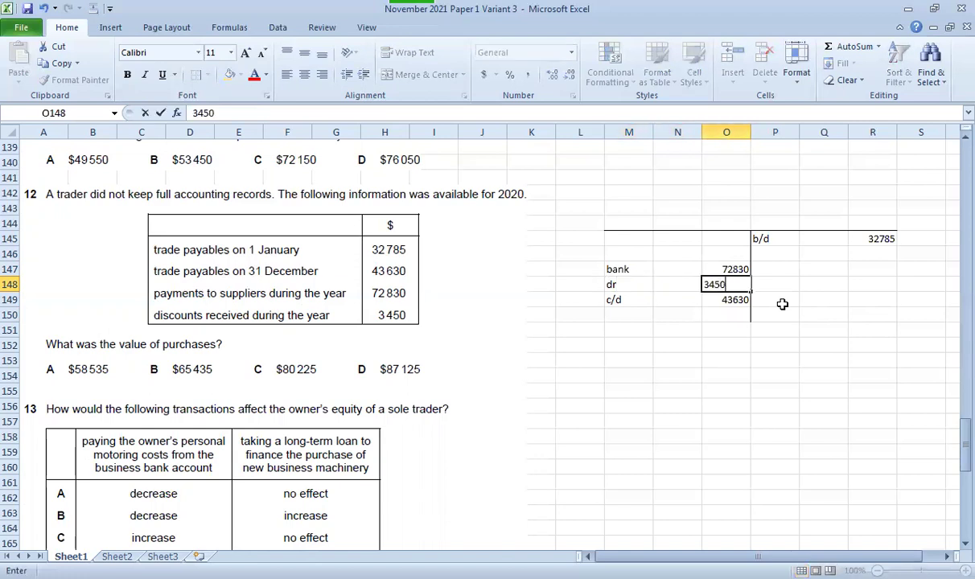
key(Return)
- Label the missing credit entry in P146 as purchases
click(775, 254)
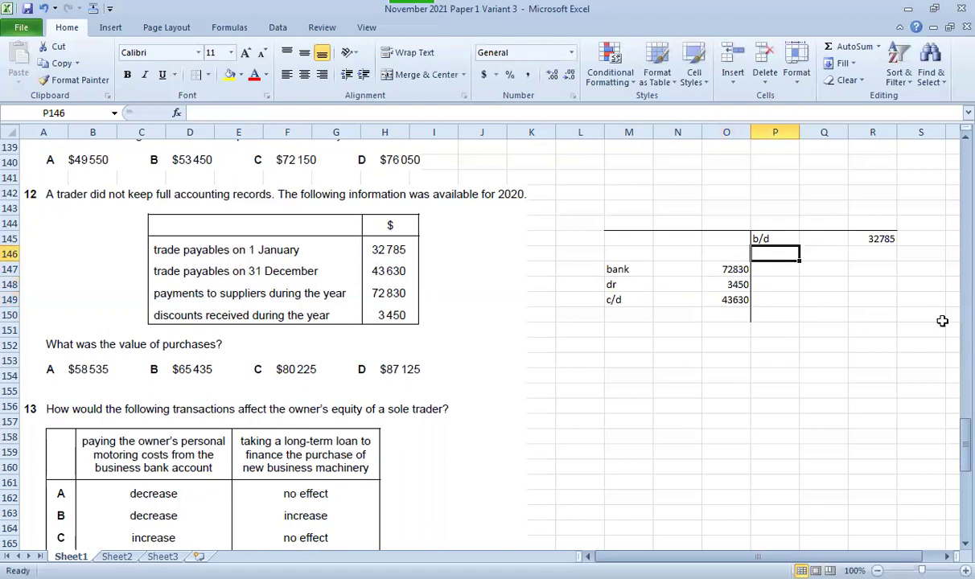
text(purchases)
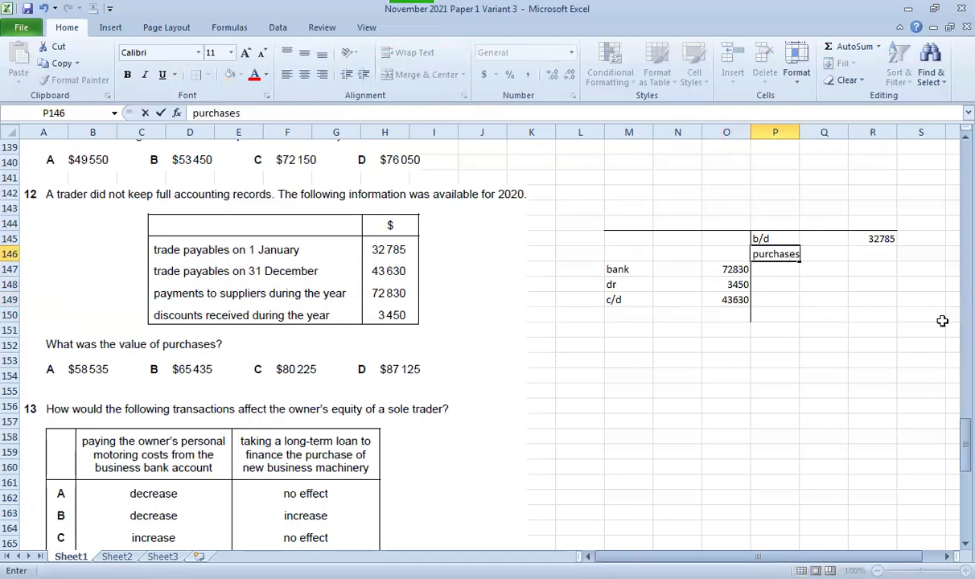
click(845, 344)
- Sum the debit side in O150 and carry the total to the credit side with =O150 in R150
click(727, 314)
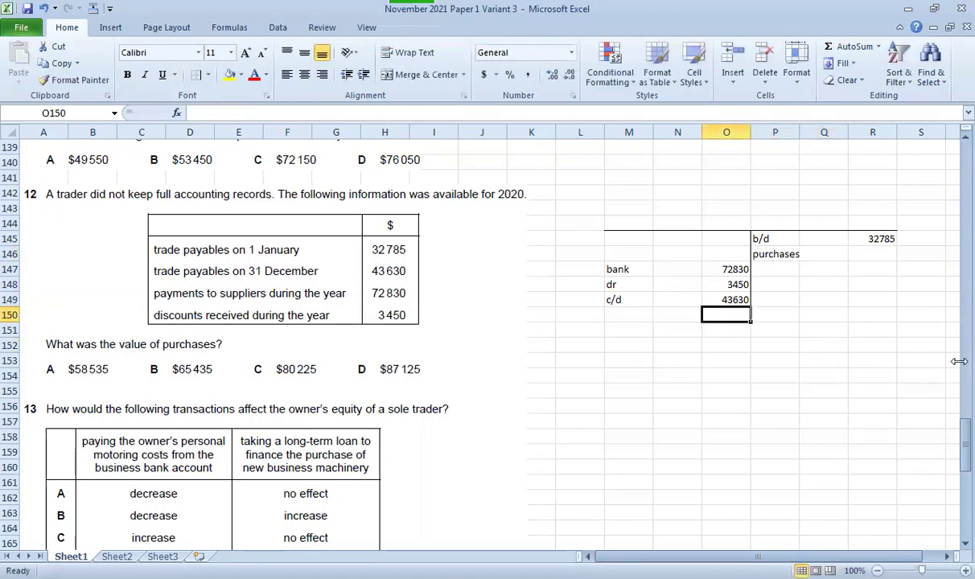
text(=SUM())
key(Tab)
key(Tab)
key(Tab)
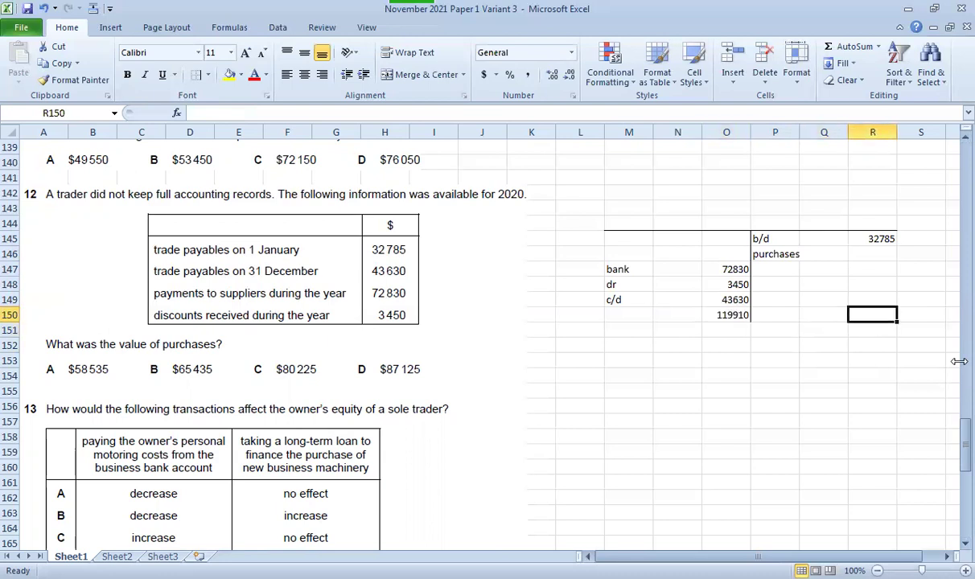
text(=)
click(738, 314)
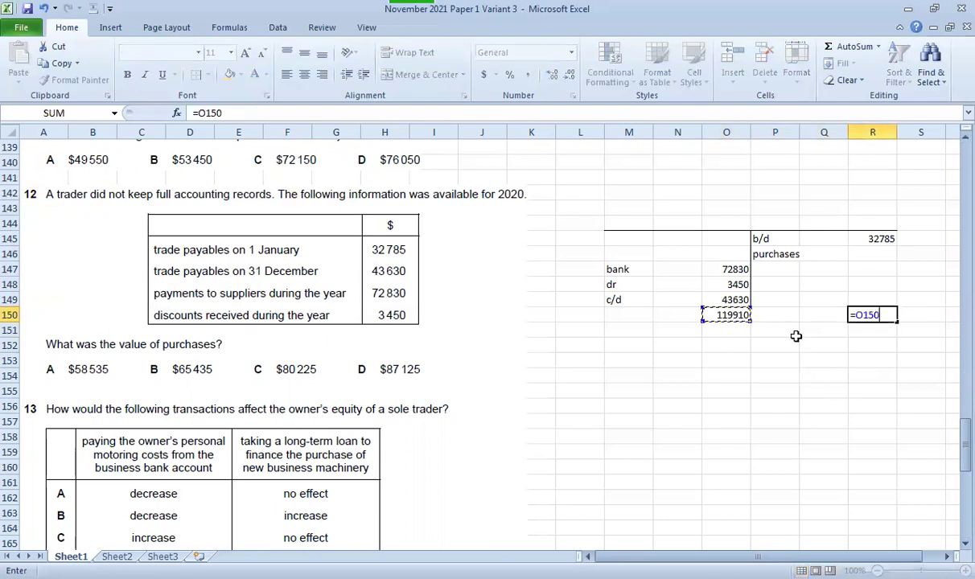
key(Return)
- Calculate the purchases figure in R146 with the formula =R150-R145
key(Up)
key(Up)
key(Up)
key(Up)
key(Up)
text(=)
key(Down)
key(Down)
key(Down)
key(Down)
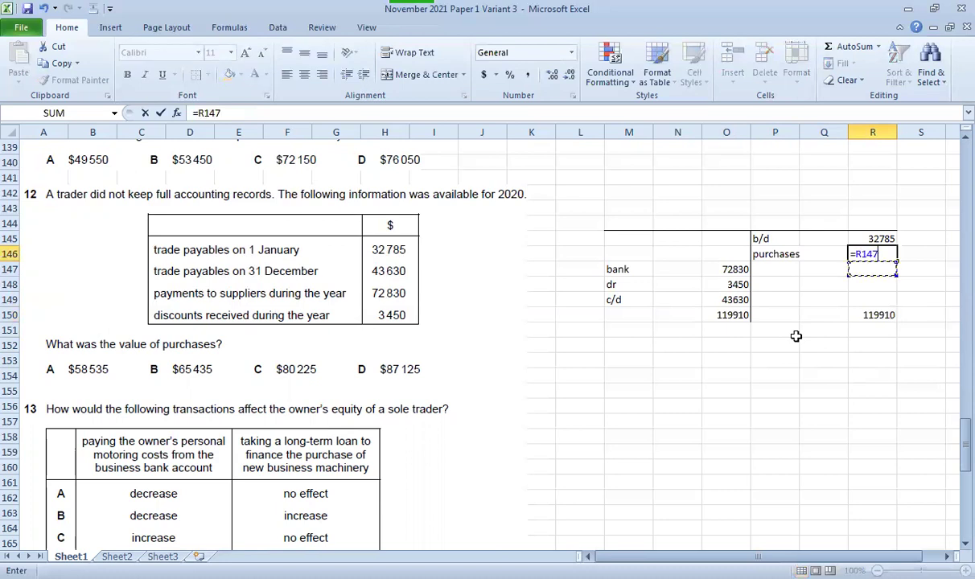
text(-)
key(Up)
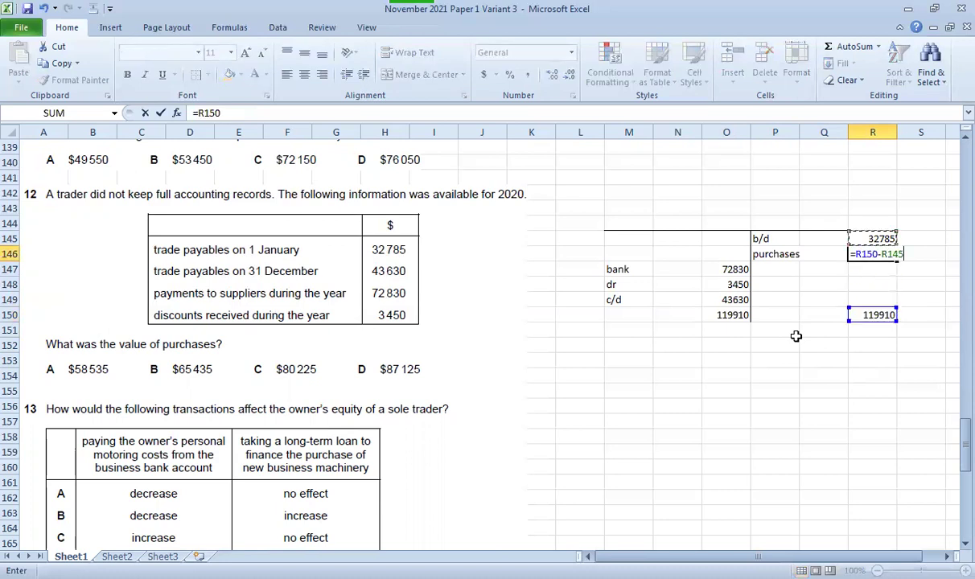
key(ctrl+Return)
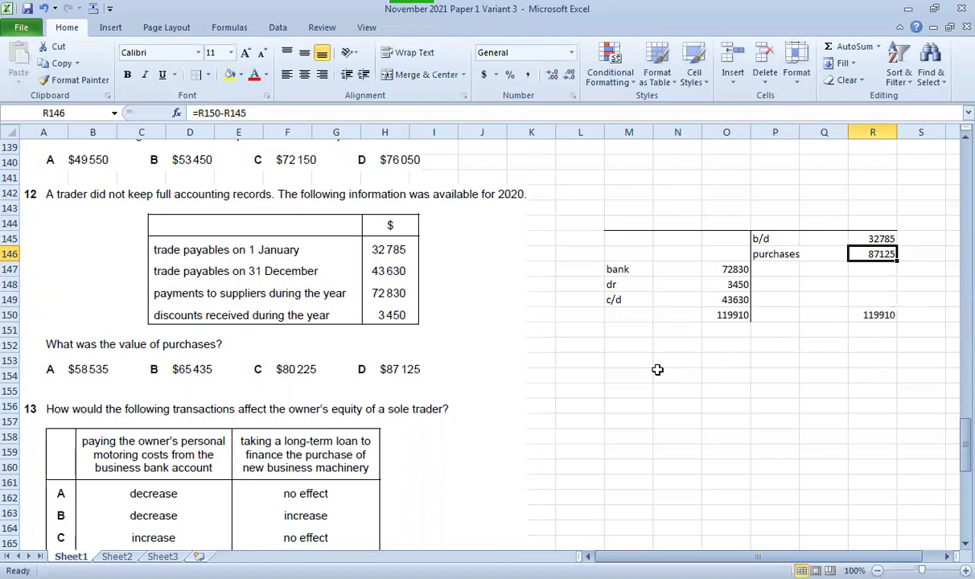
click(715, 360)
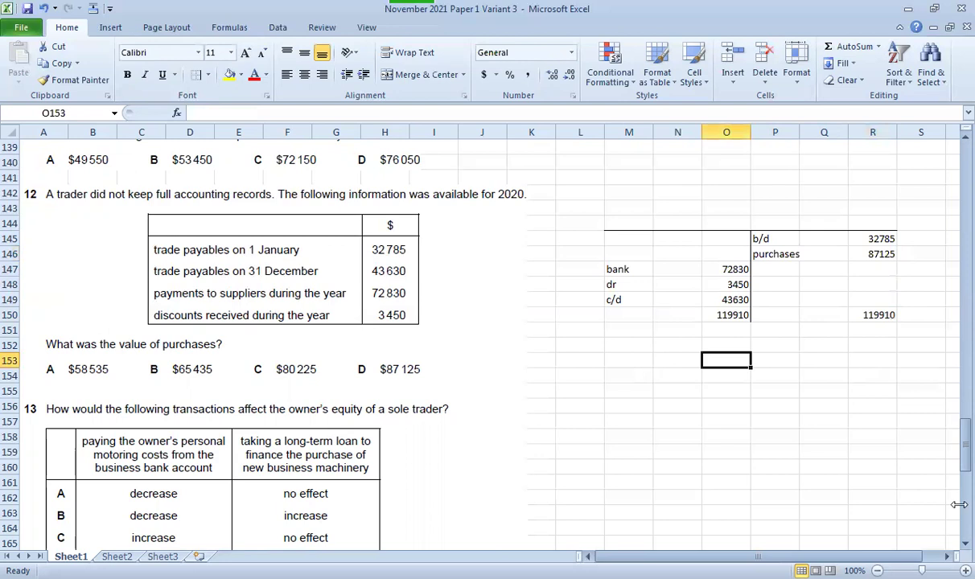
text(=72830)
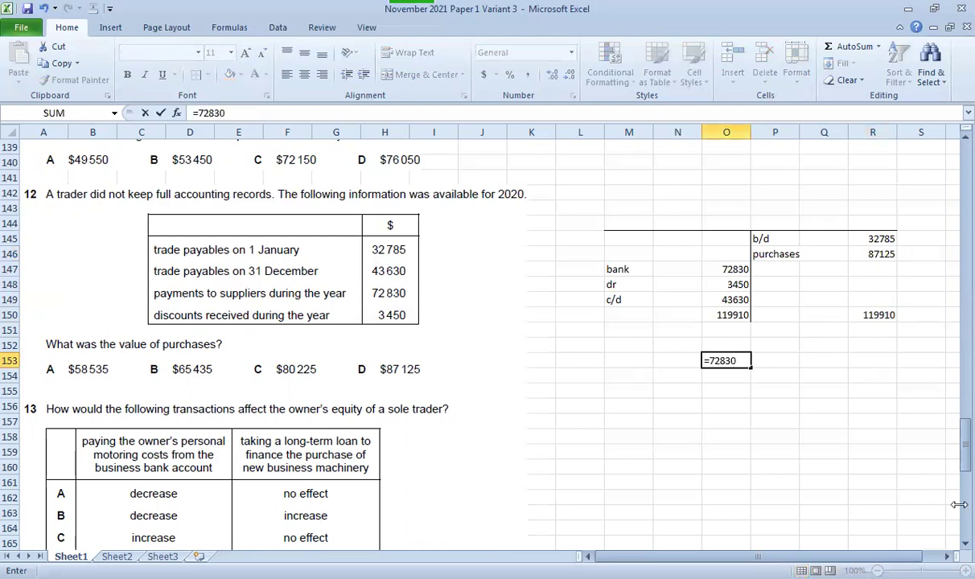
text(+3450)
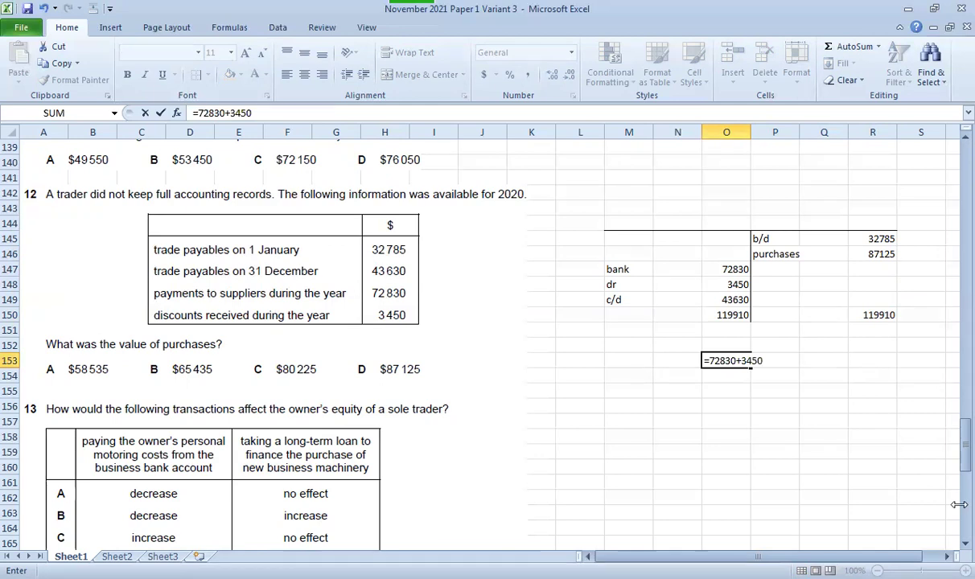
text(+43630)
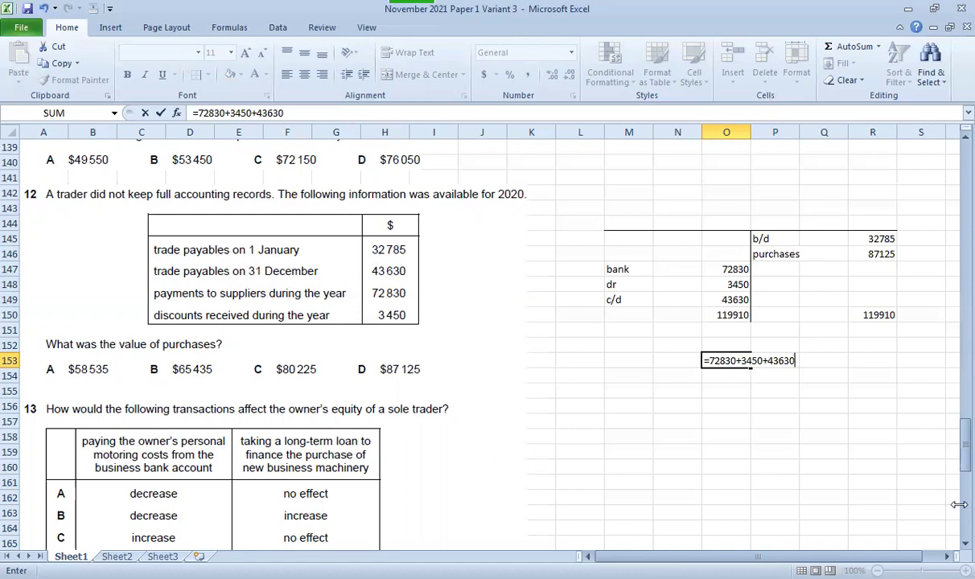
text(-)
text(32785)
key(Return)
key(Up)
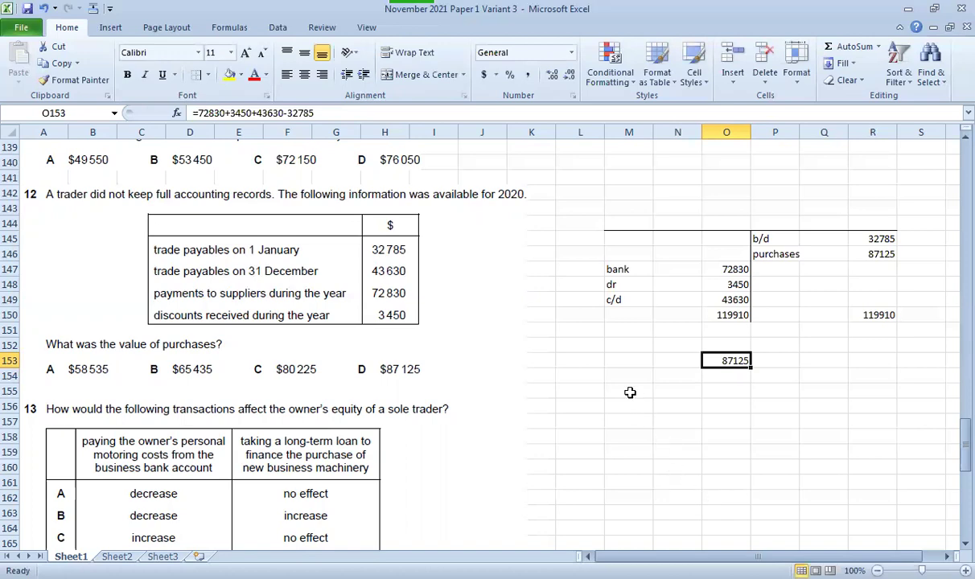
- Start a journal entry beside question 13 with "drawings" in M158 and "bank" in N159
scroll(630, 393, down, 4)
scroll(630, 392, down, 2)
scroll(630, 392, up, 1)
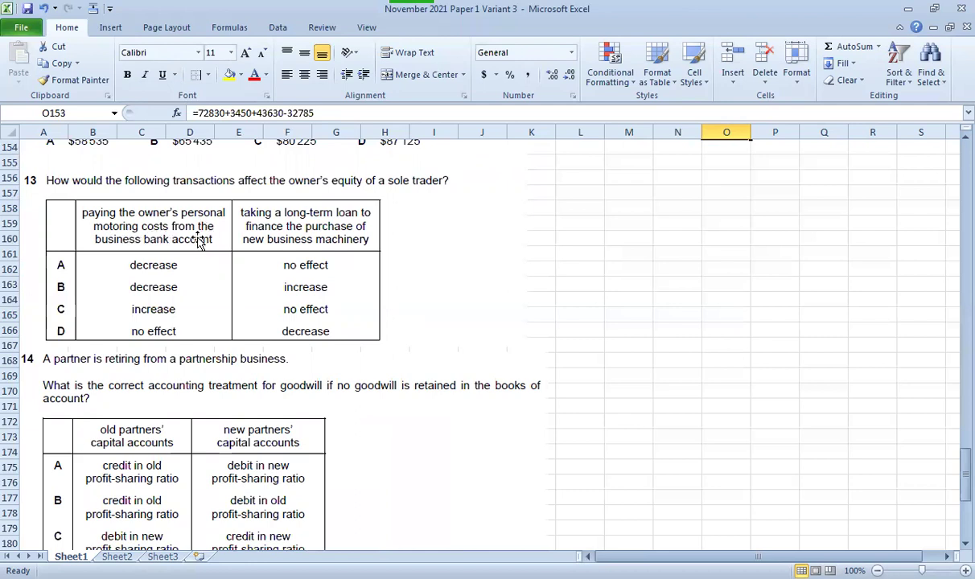
click(621, 208)
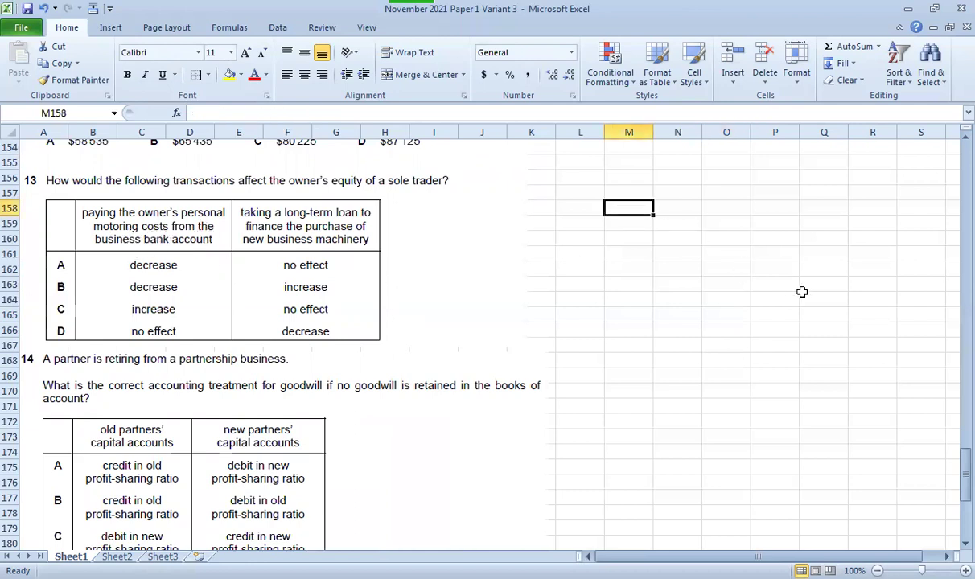
text(drawings)
key(Return)
key(Right)
text(bank)
key(Return)
- Enter the placeholder amount xxx for the bank credit in O159 and for the drawings debit in N158
key(Right)
key(Up)
text(xxx)
key(Return)
click(660, 203)
text(xxxx)
click(777, 236)
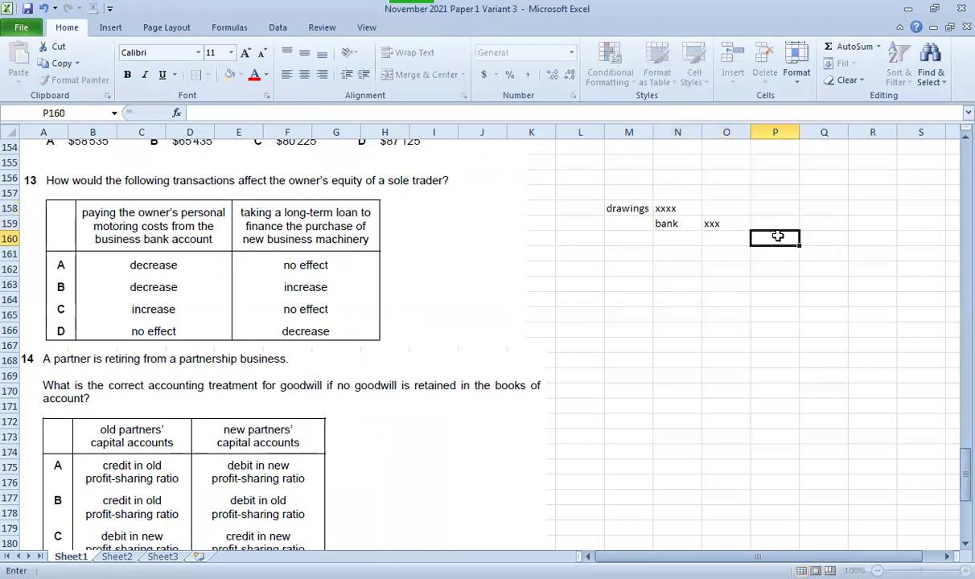
click(661, 209)
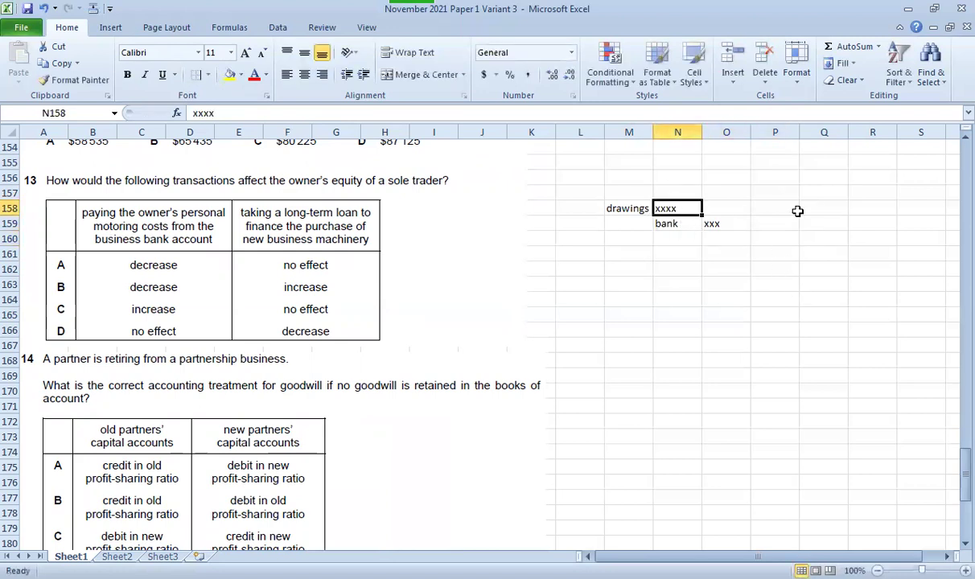
text(xxx)
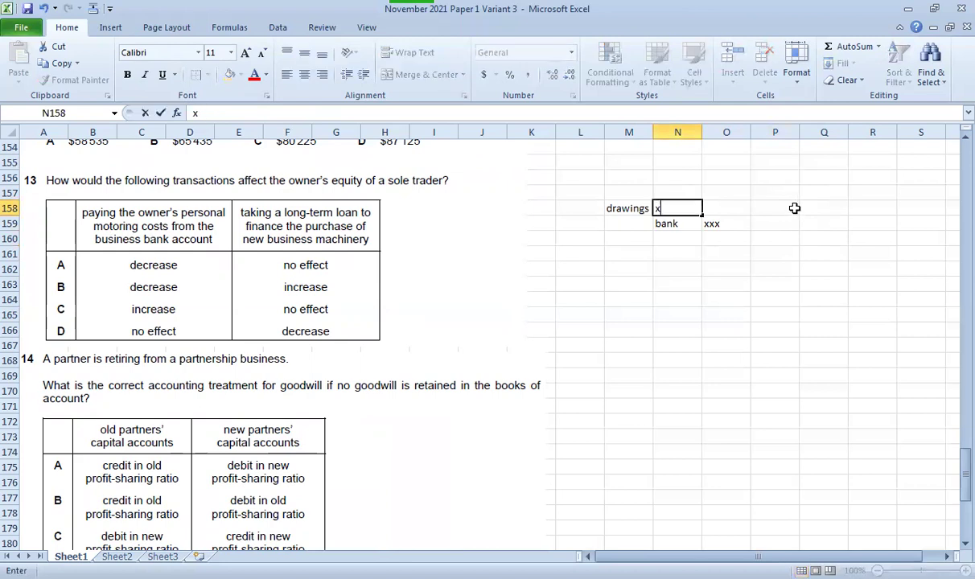
key(Return)
key(Up)
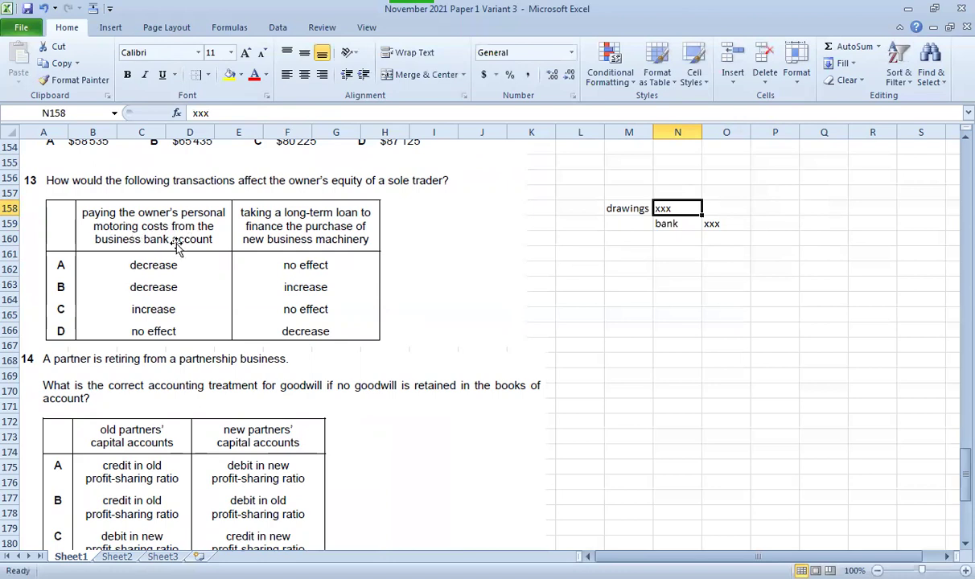
drag(622, 209, 712, 225)
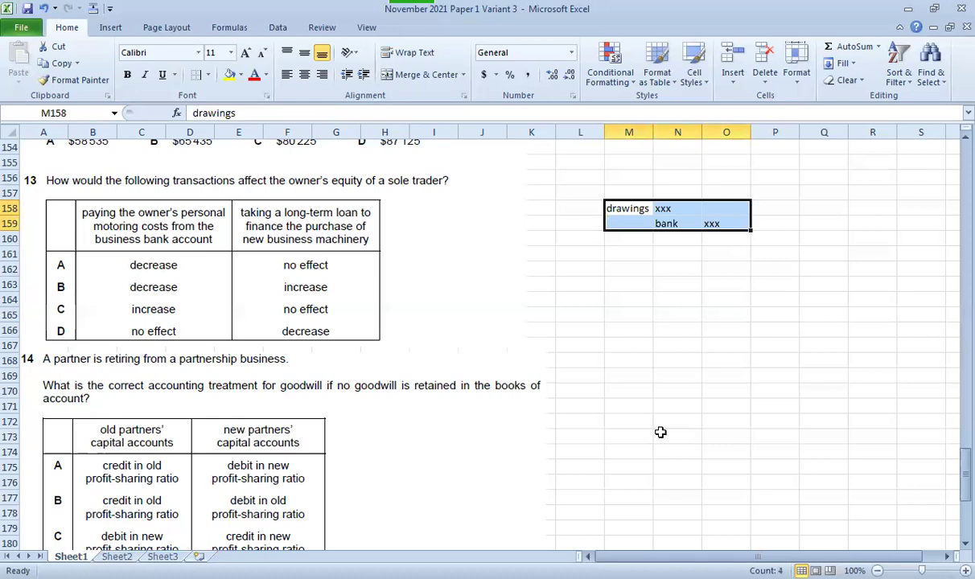
click(715, 296)
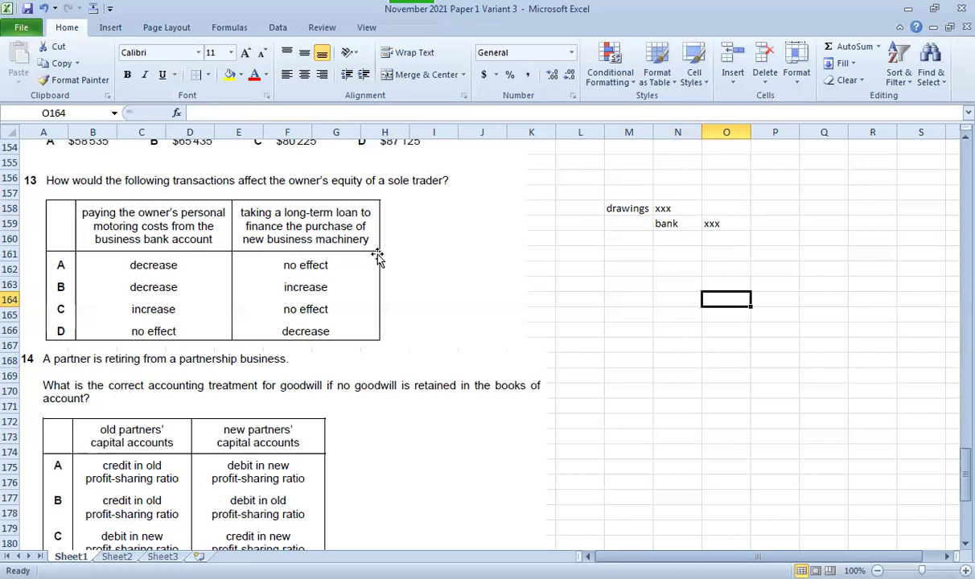
- Record the loan receipt below the drawings entry: "bank" in M160 with xxx in N160, and "loan" in N161 with xxx in O161
click(641, 239)
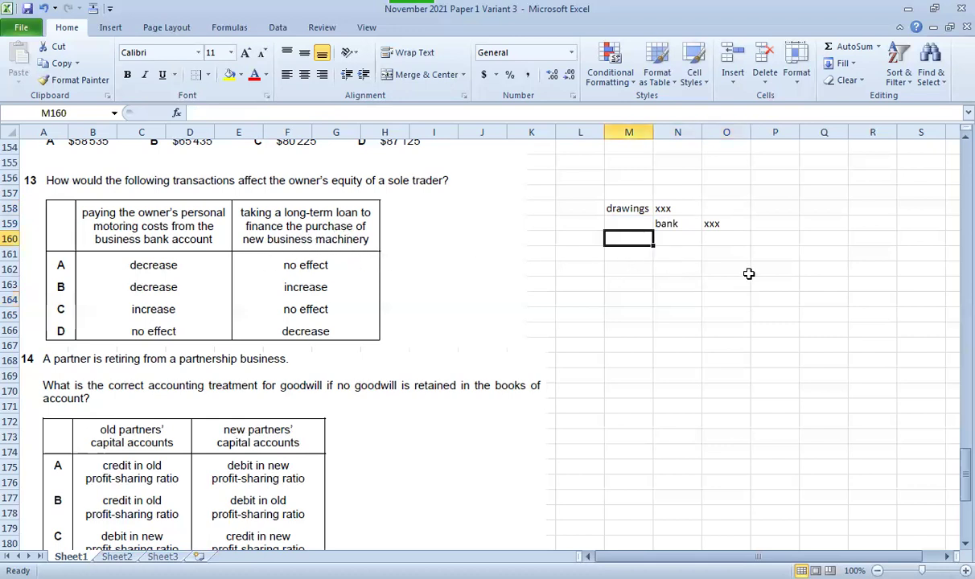
key(Down)
key(Up)
text(bank)
key(Tab)
text(xx)
key(Down)
text(l)
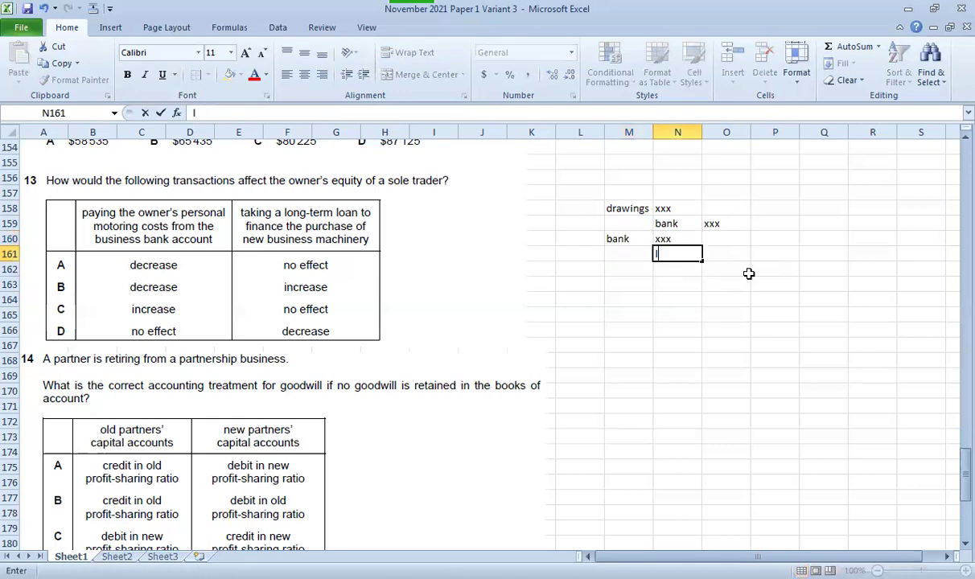
text(oan)
key(Tab)
text(xxx)
key(Return)
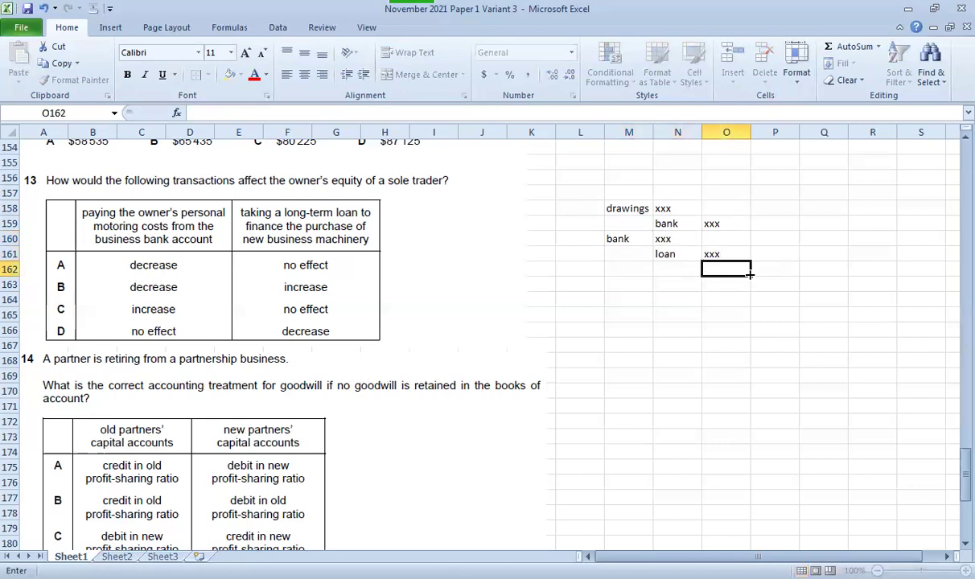
- Record the asset purchase entry: "machinery" in M162 with xxx in N162, and "bank" in N163 with xxx in O163
click(620, 266)
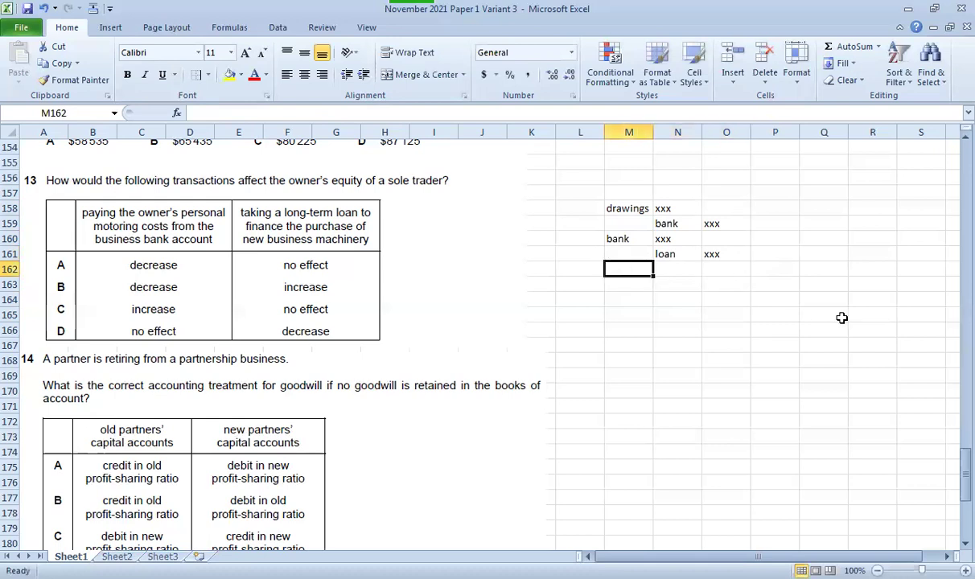
text(machiner)
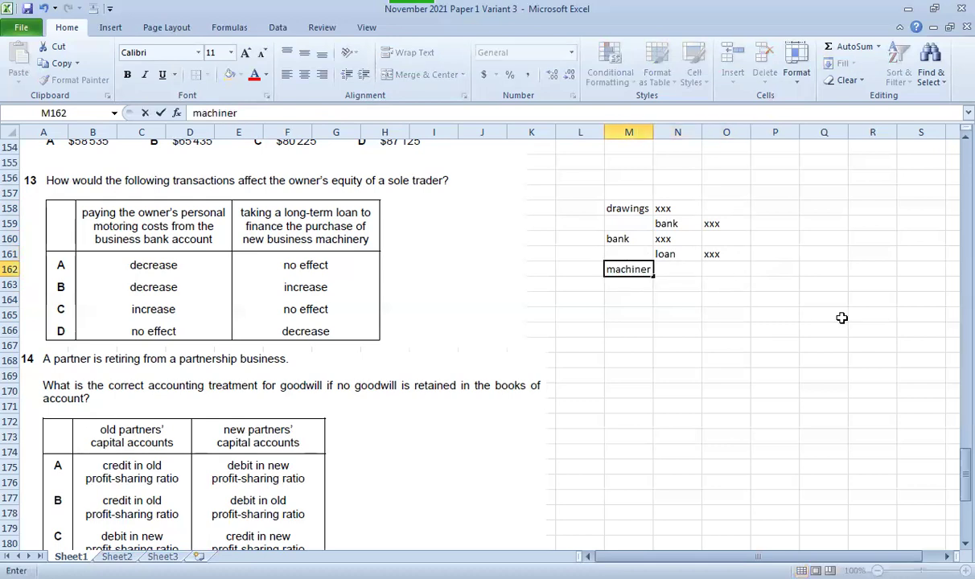
key(Tab)
text(xxx)
key(Return)
text(bank)
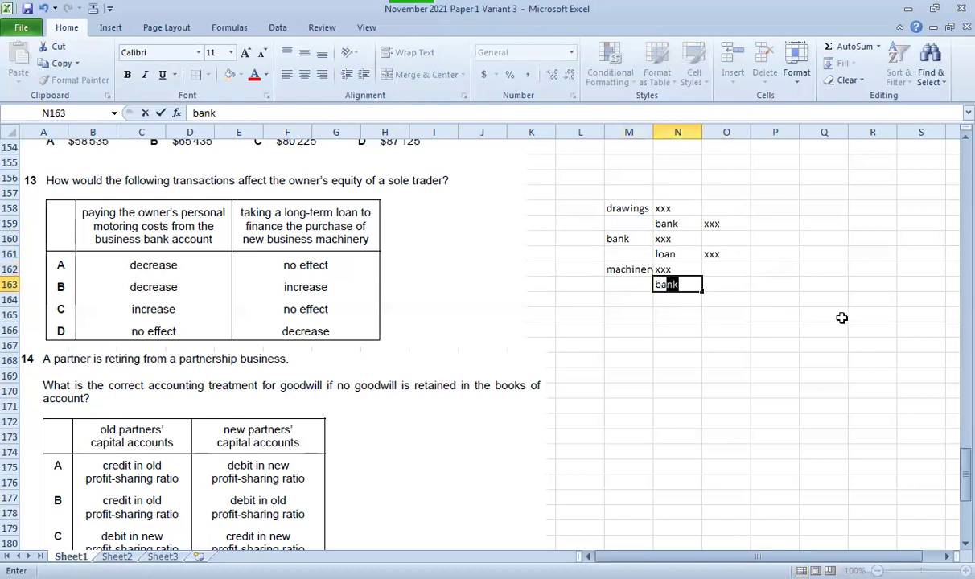
key(Tab)
text(xxx)
key(Down)
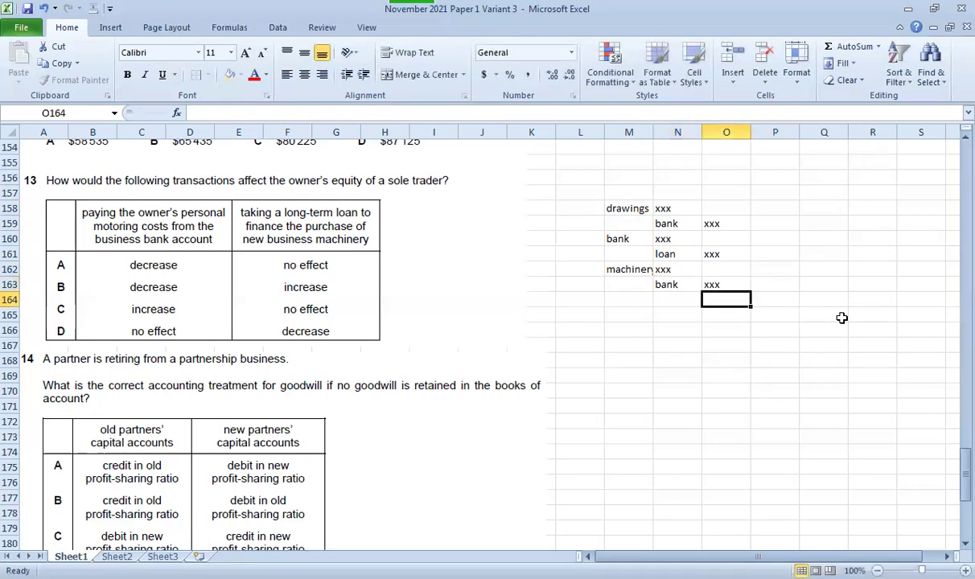
- Review the loan and machinery entries in M160:O163 for their effect on owner's equity
drag(624, 239, 710, 281)
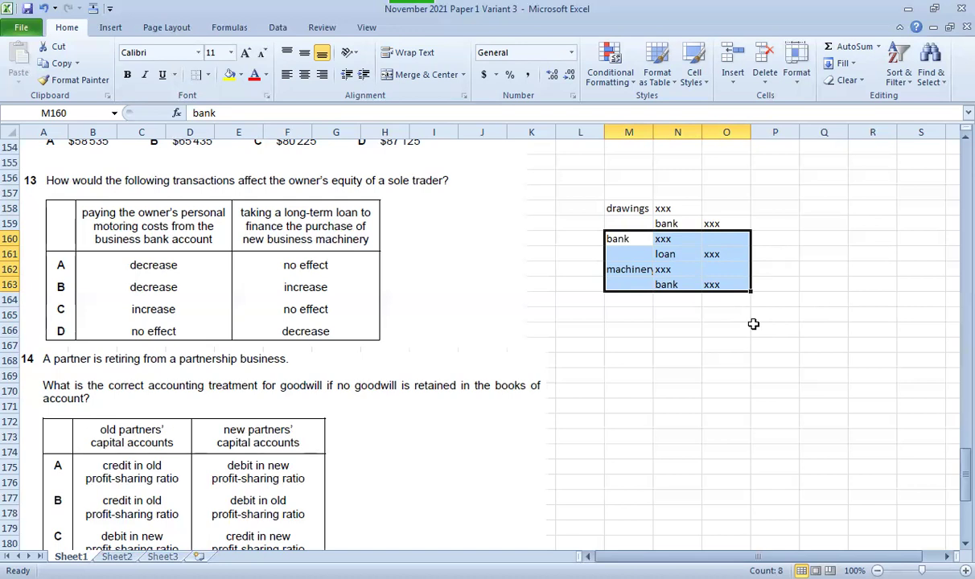
click(753, 324)
click(626, 270)
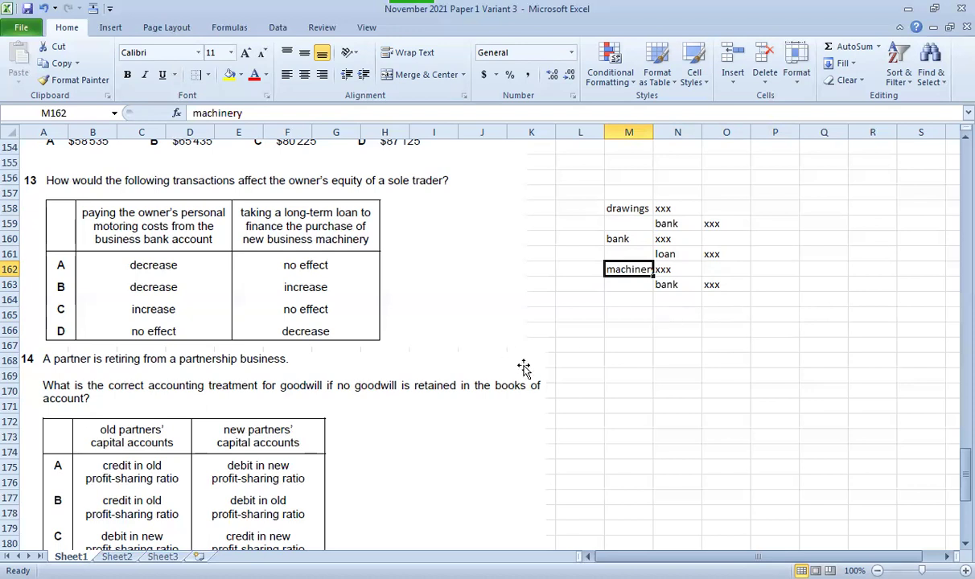
- Note "old profit sharing ratio" in M170 and "new profit sharing ratio" in M171 beside question 14
click(677, 389)
scroll(676, 386, down, 2)
scroll(676, 387, down, 1)
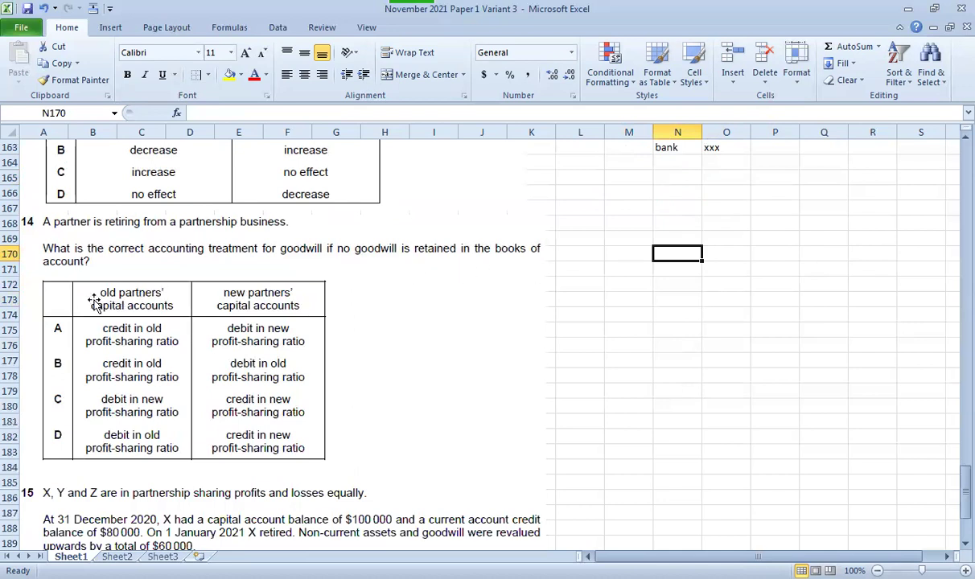
click(608, 257)
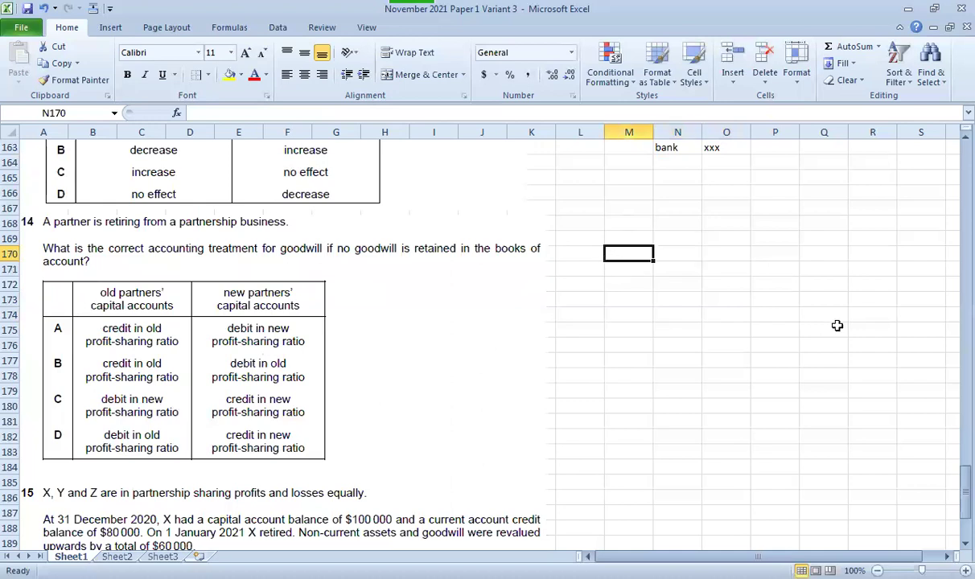
text(ol)
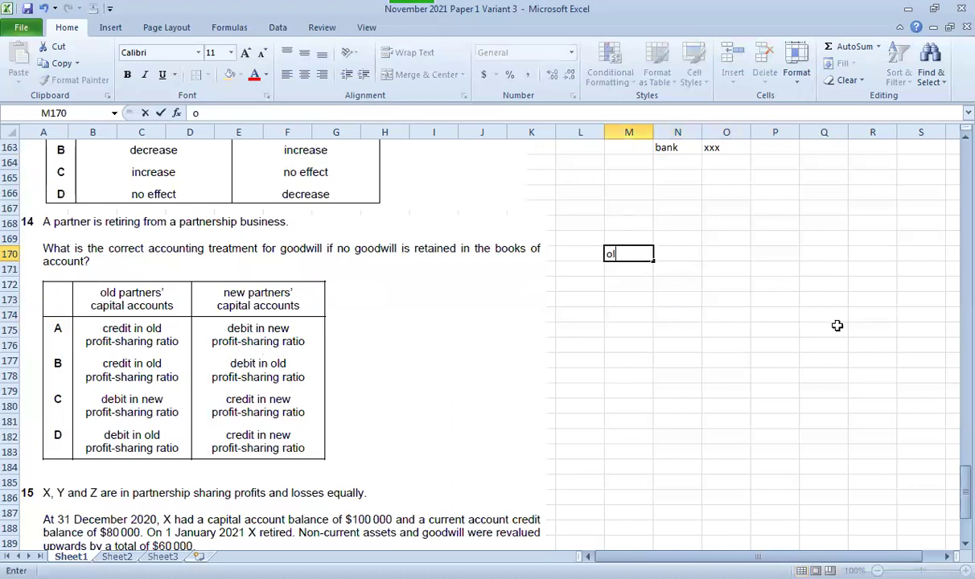
text(d profit staring ratio)
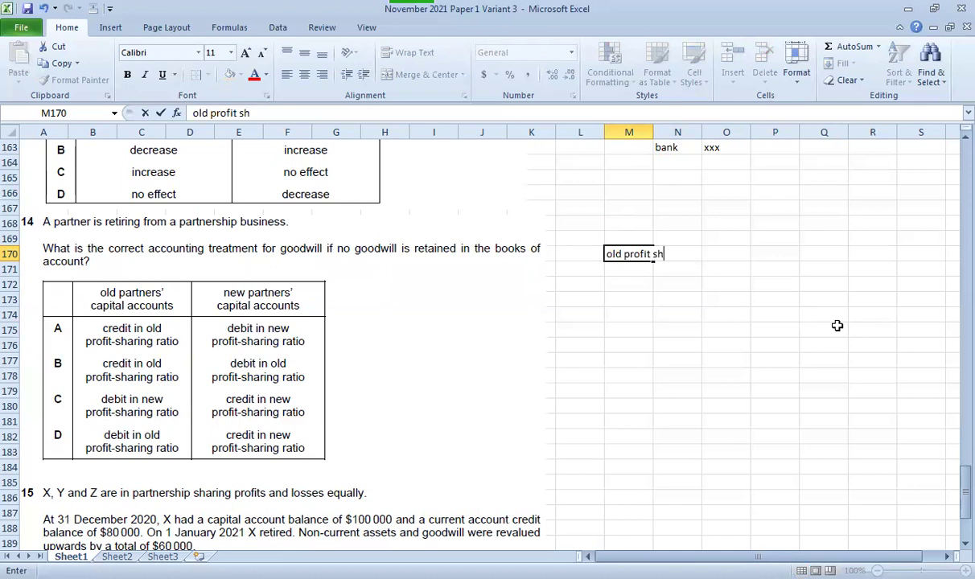
key(Return)
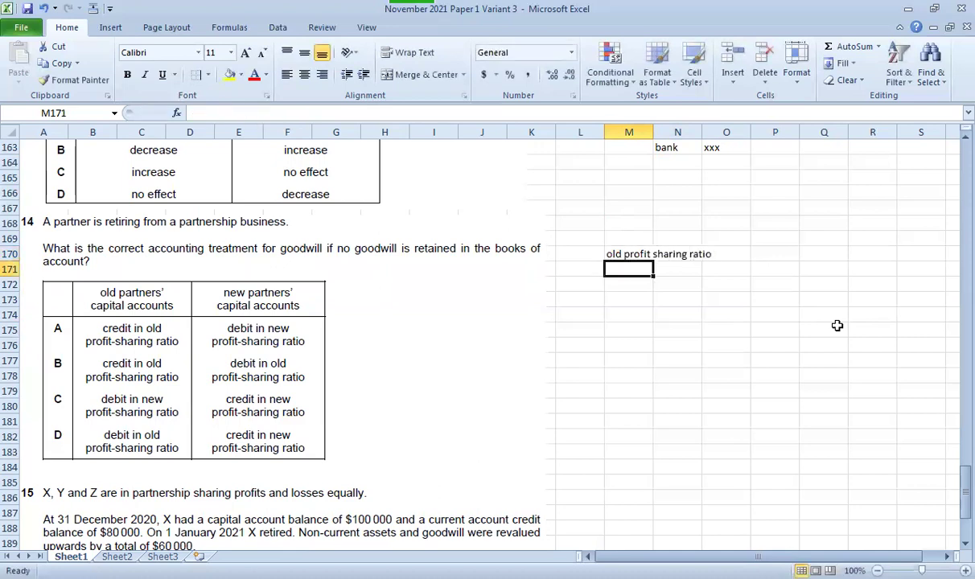
text(new)
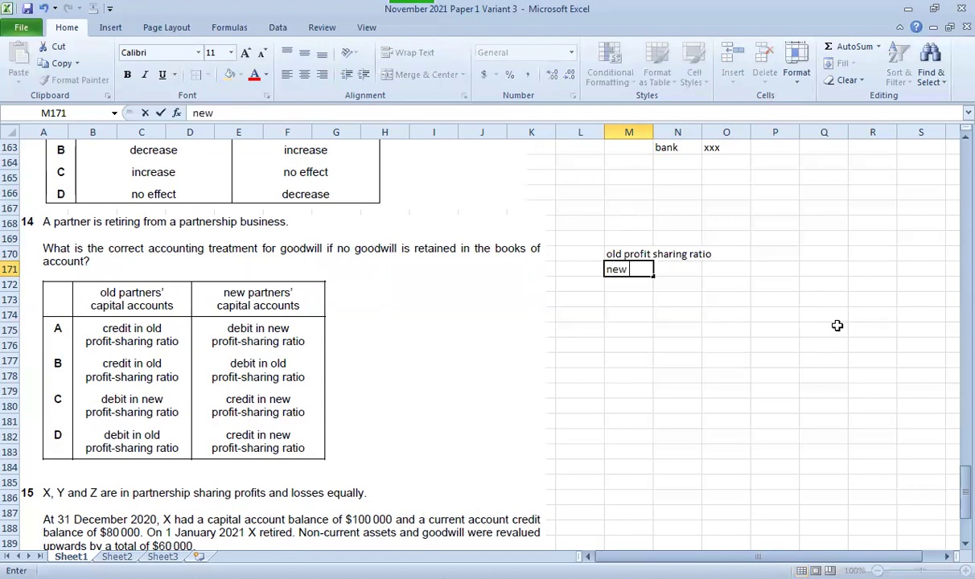
text( profit sh)
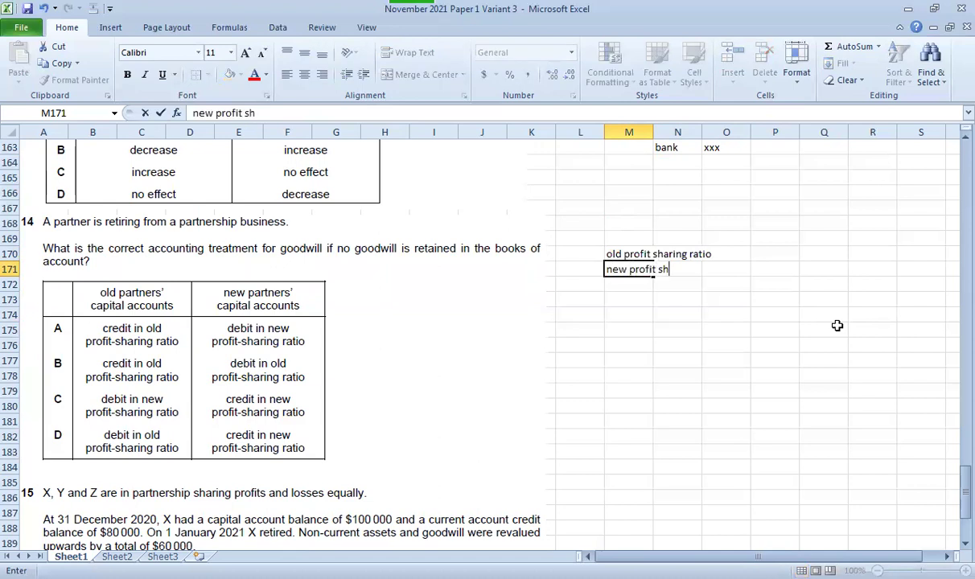
text(aring ratio)
key(Return)
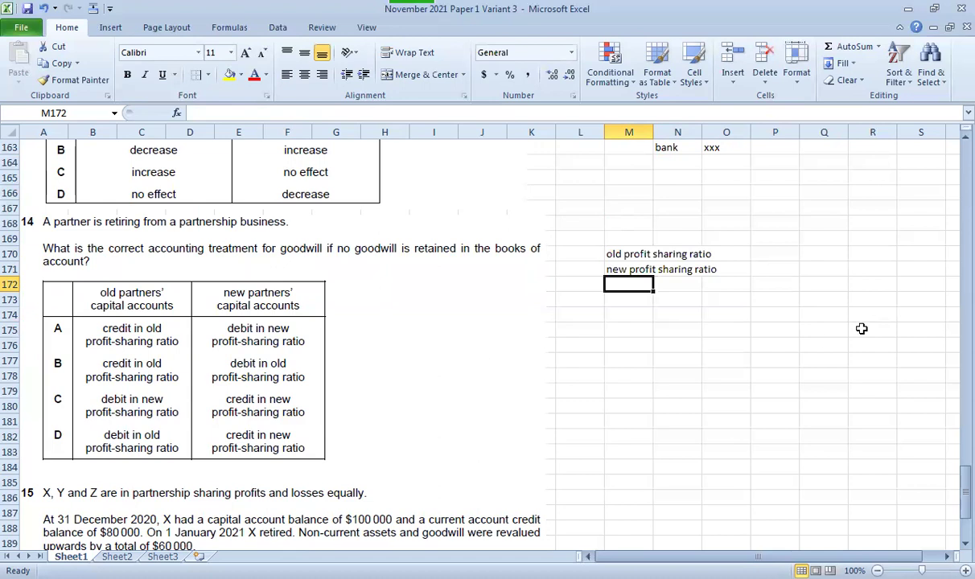
- Enter X's capital of 100000 in N186 and current account of 80000 in N187, totalling them in N188 with =SUM(N186:N187)
scroll(861, 326, down, 5)
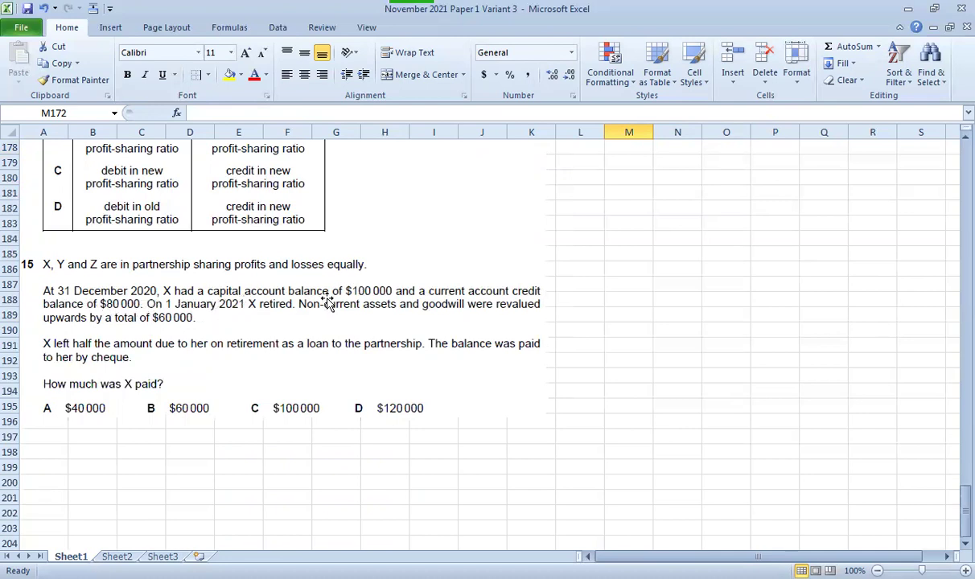
click(671, 269)
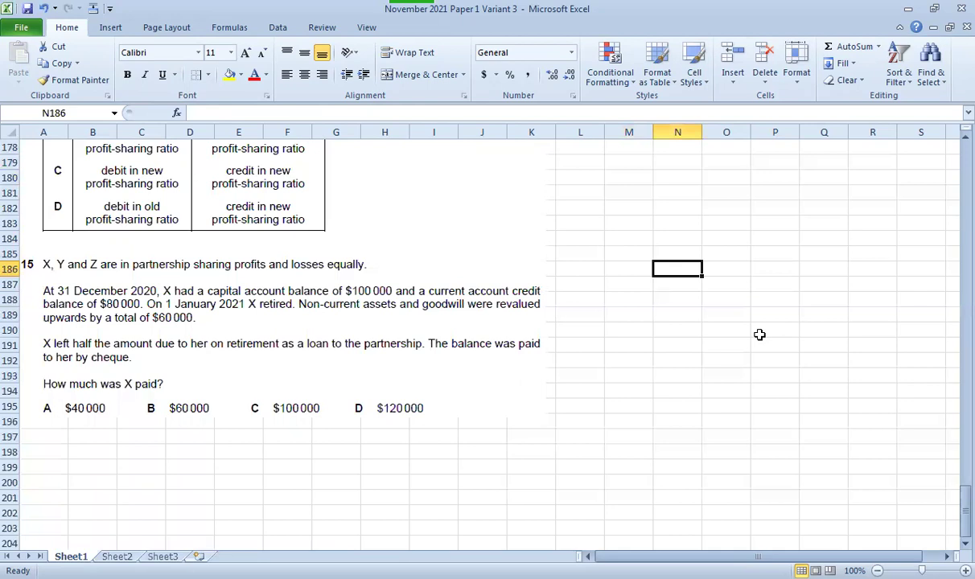
text(100000)
key(Escape)
text(100000)
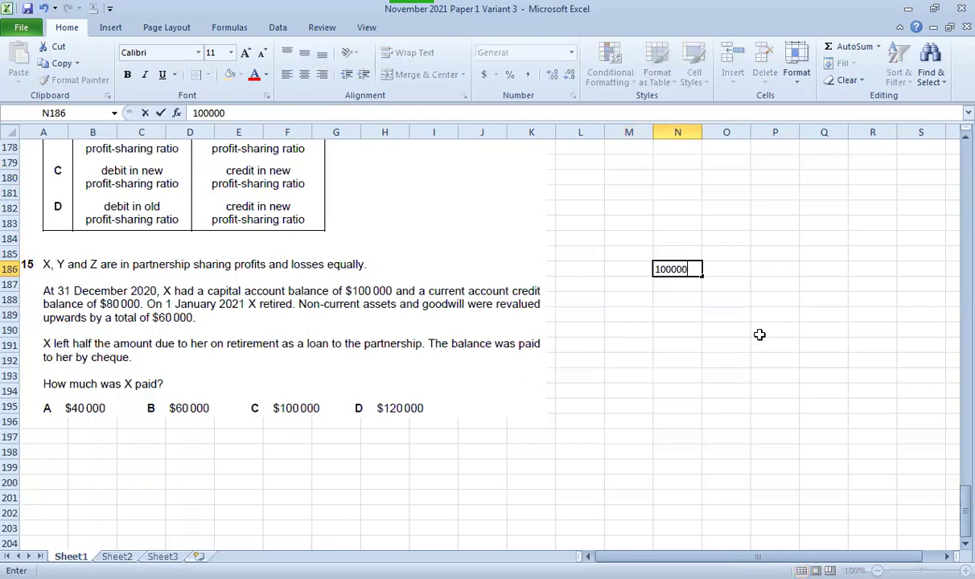
key(Return)
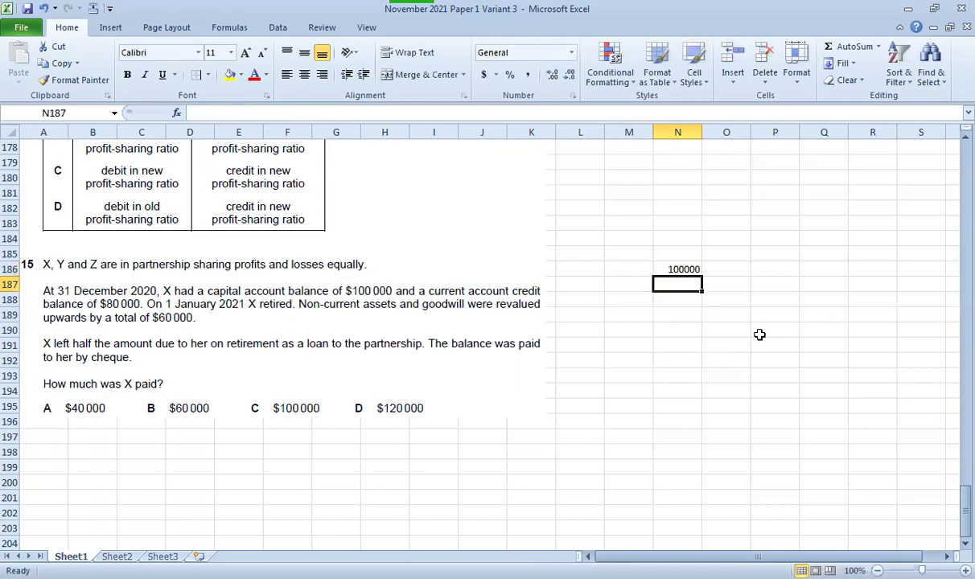
text(8000)
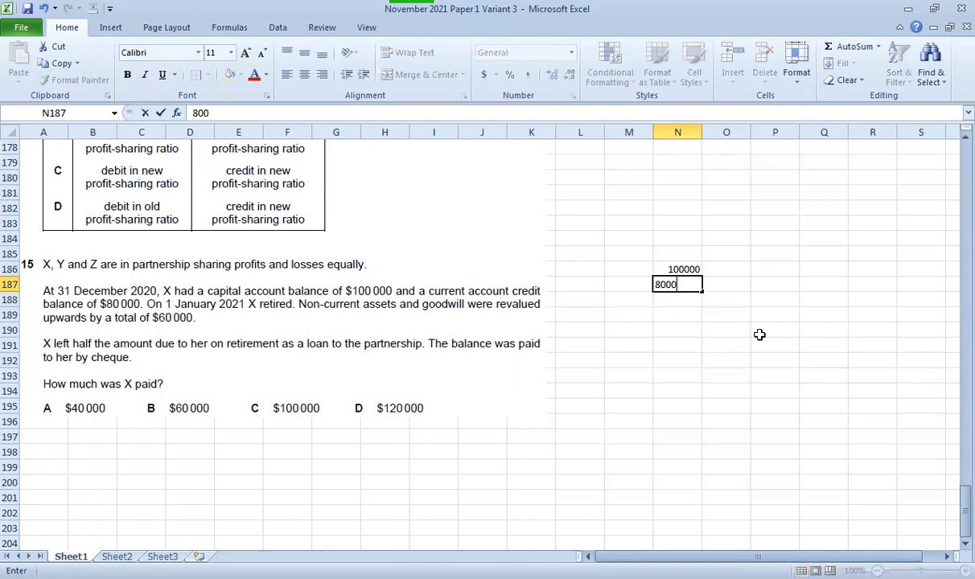
text(0)
key(Return)
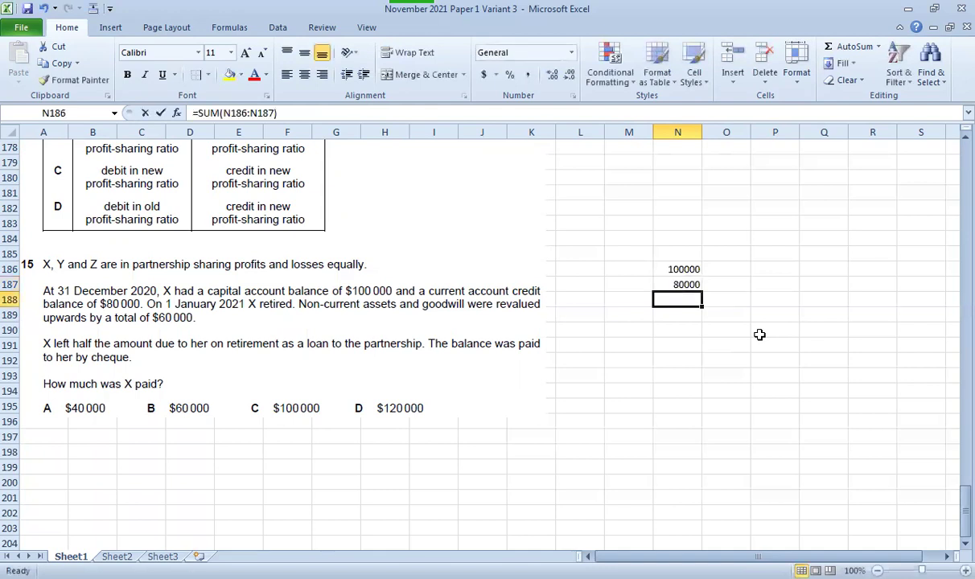
key(ctrl+Return)
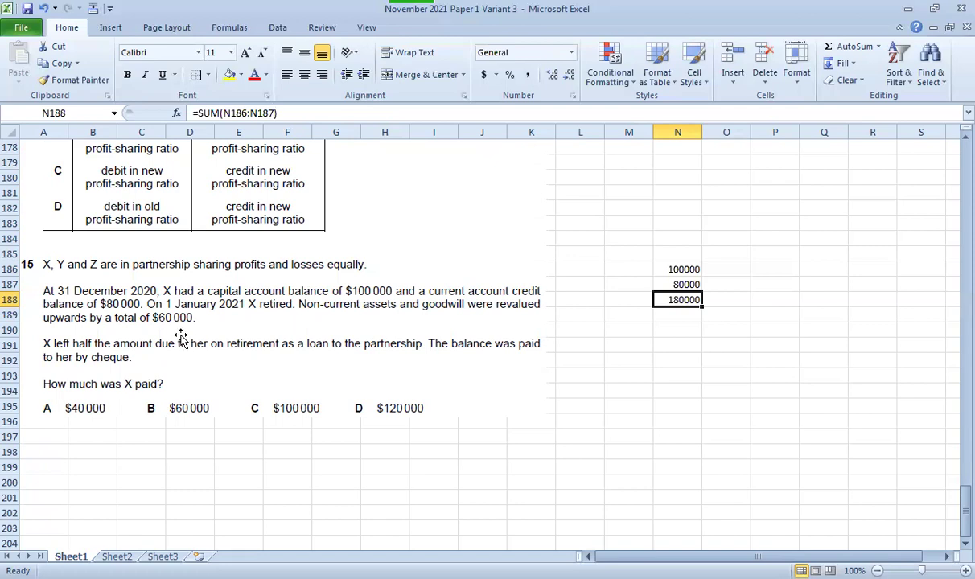
- Enter X's equal one-third share of the 60000 revaluation, 20000, in P186
click(775, 270)
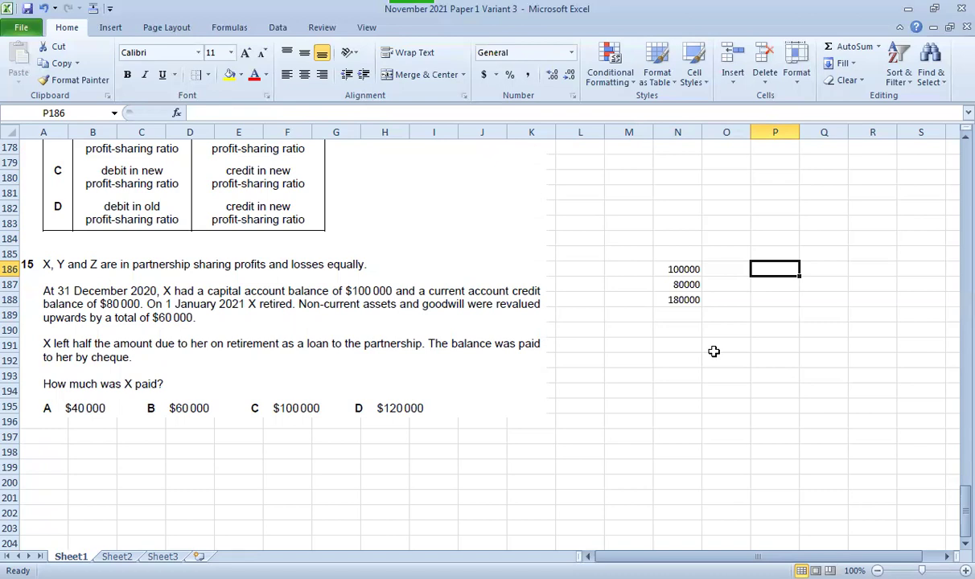
text(6)
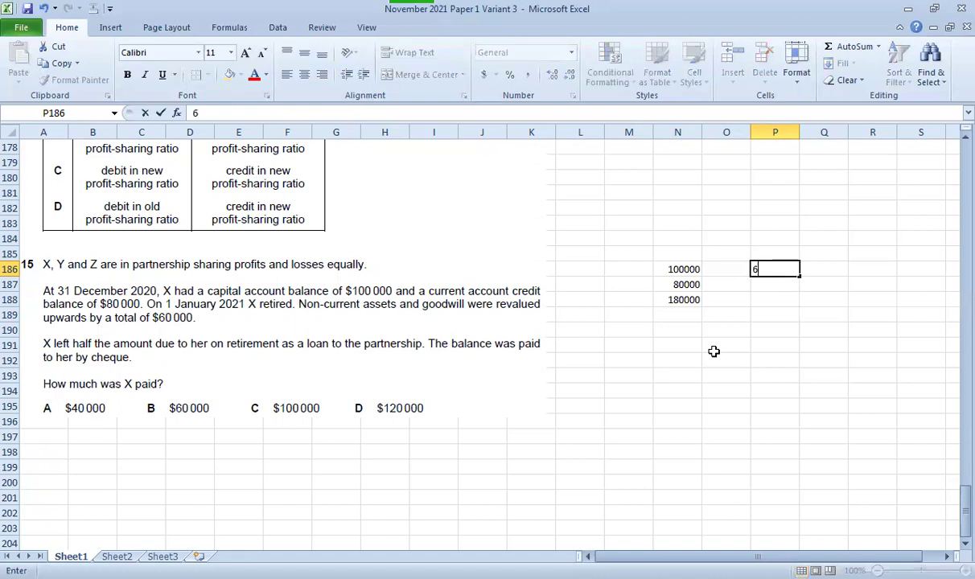
text(0000)
key(Return)
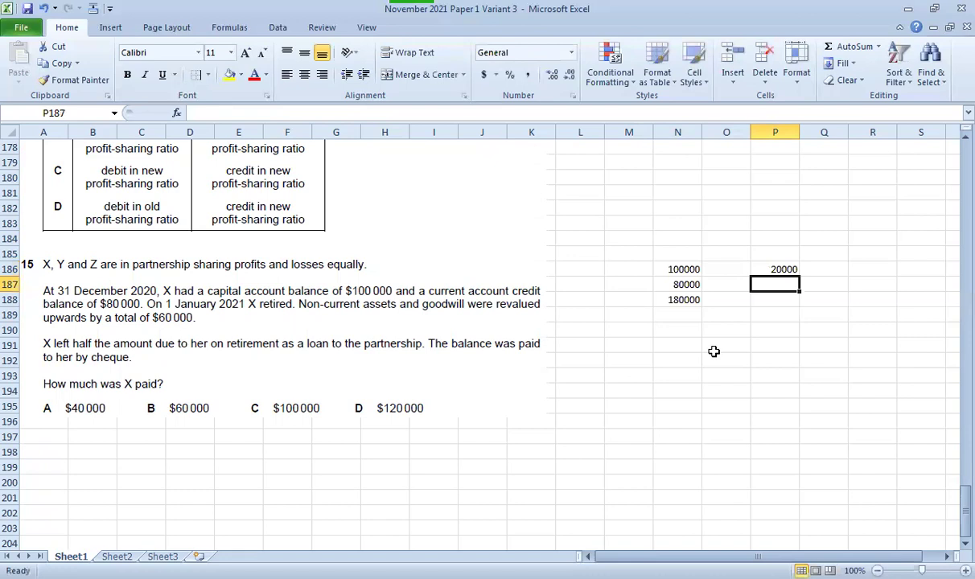
- Record the revaluation journal entry: "nca" in P187 with 20000 in Q187, and "cap-x" in Q188 with 20000 in R188
text(nca)
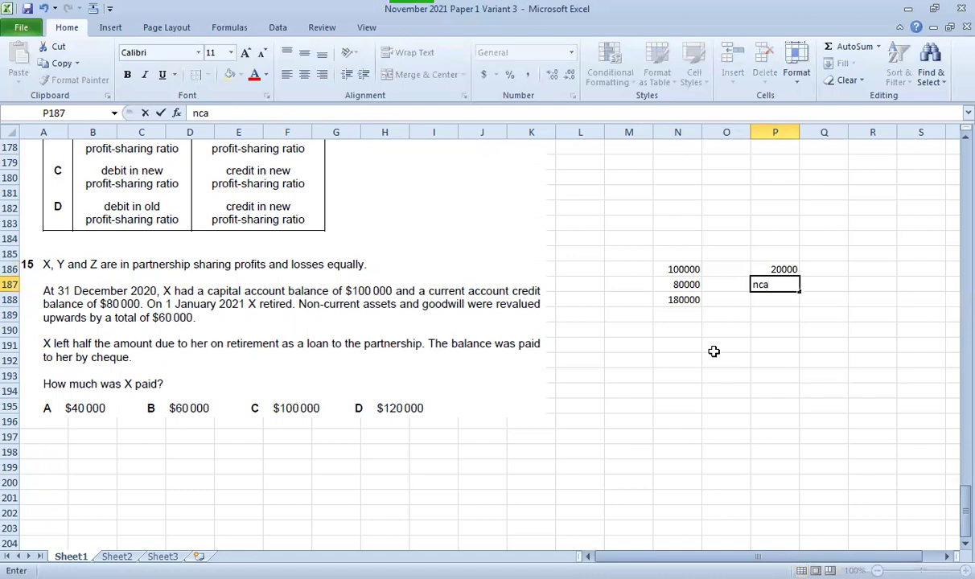
key(Tab)
key(Down)
text(cap-x)
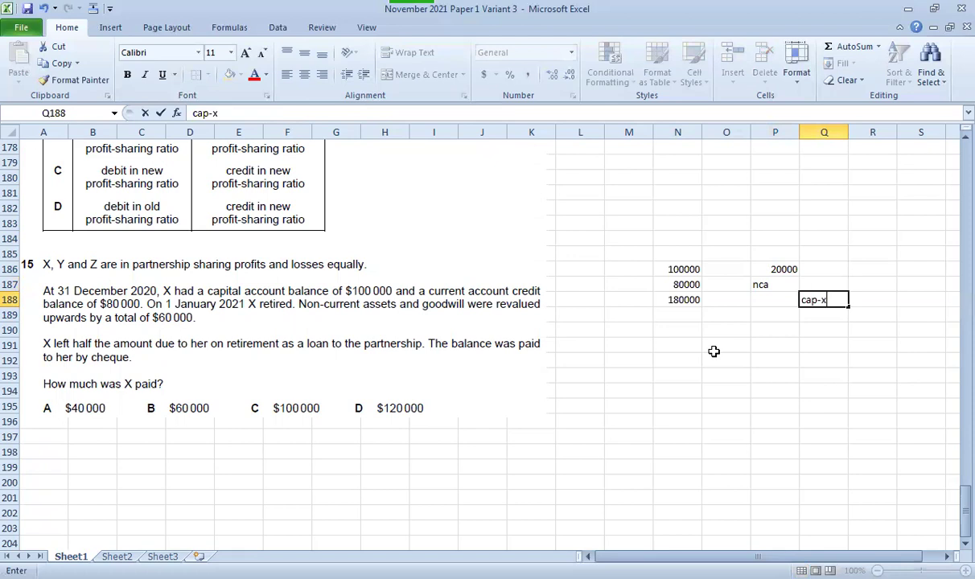
key(Tab)
text(20000)
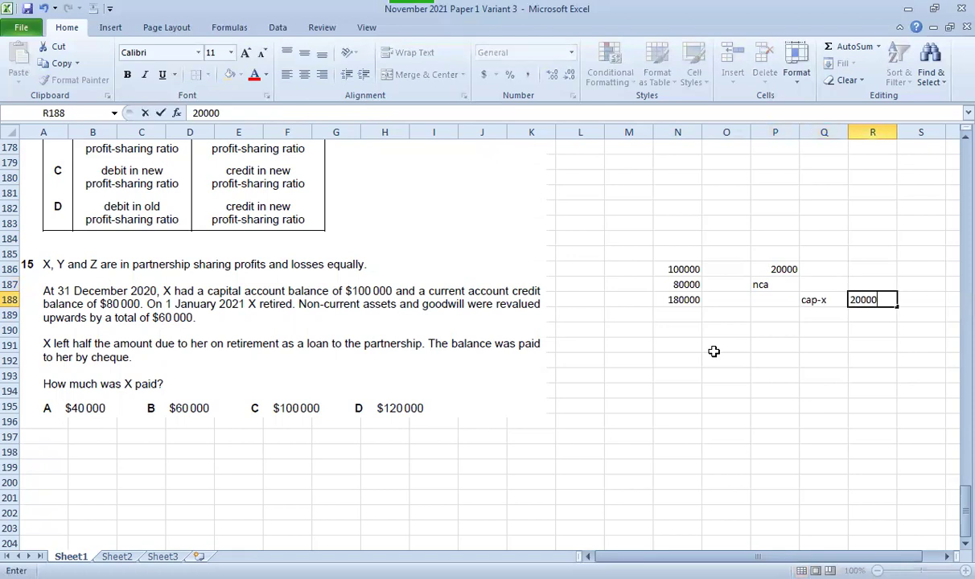
key(Return)
click(827, 283)
text(20)
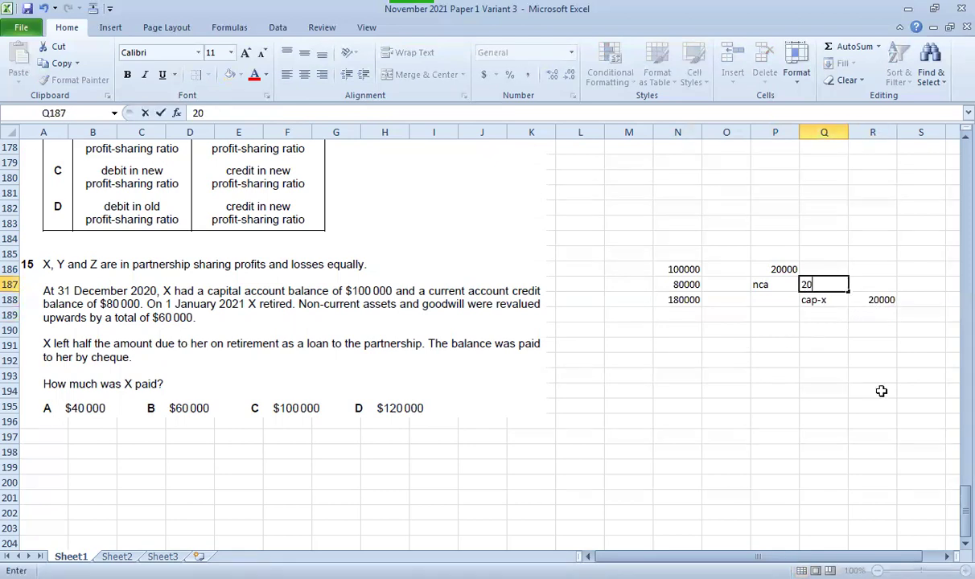
text(0000)
key(Return)
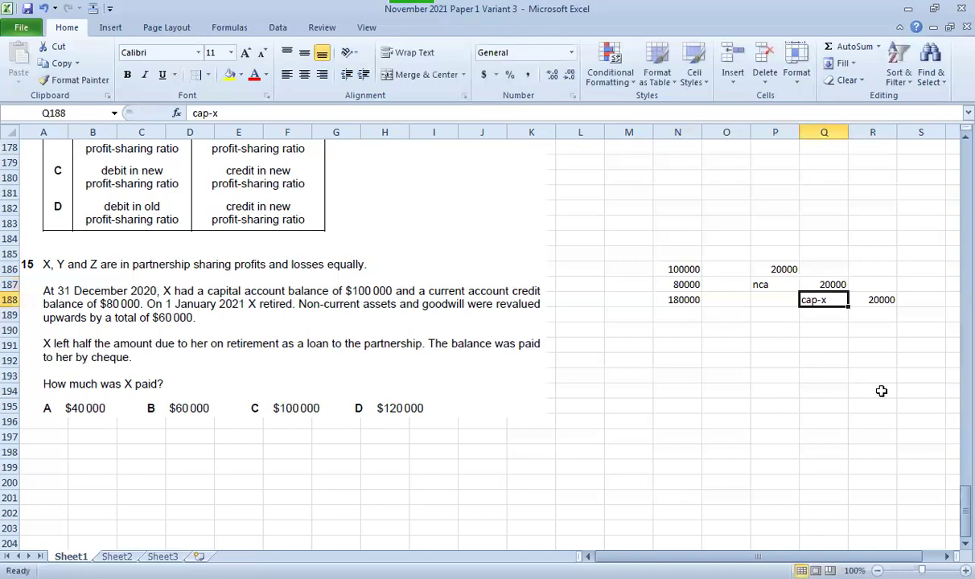
- Enter X's revaluation share of 20000 in N189 and total the amount due in N190 with =SUM(N188:N189)
click(684, 315)
text(20000)
key(Return)
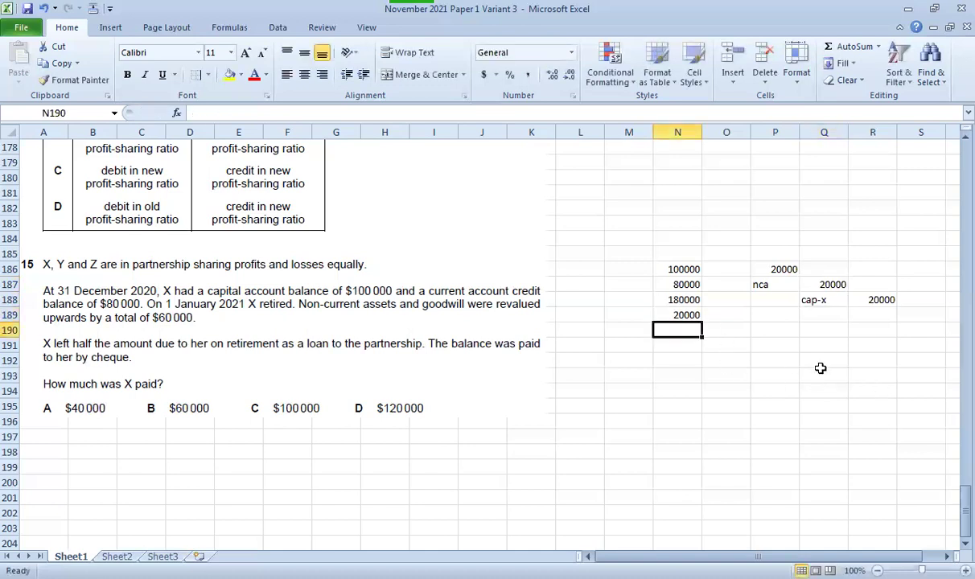
text(=SUM()
key(Up)
key(Up)
key(shift+Down)
key(Return)
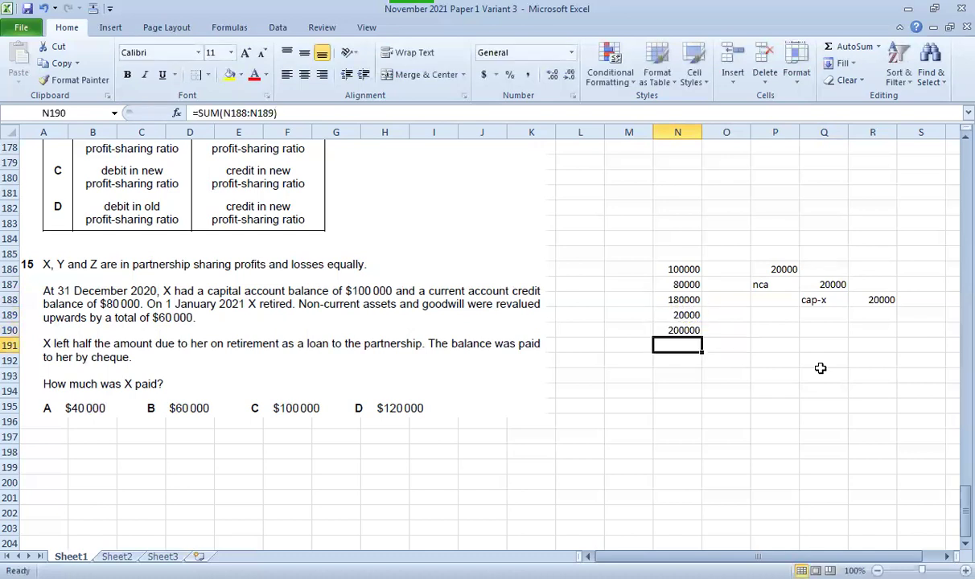
key(Up)
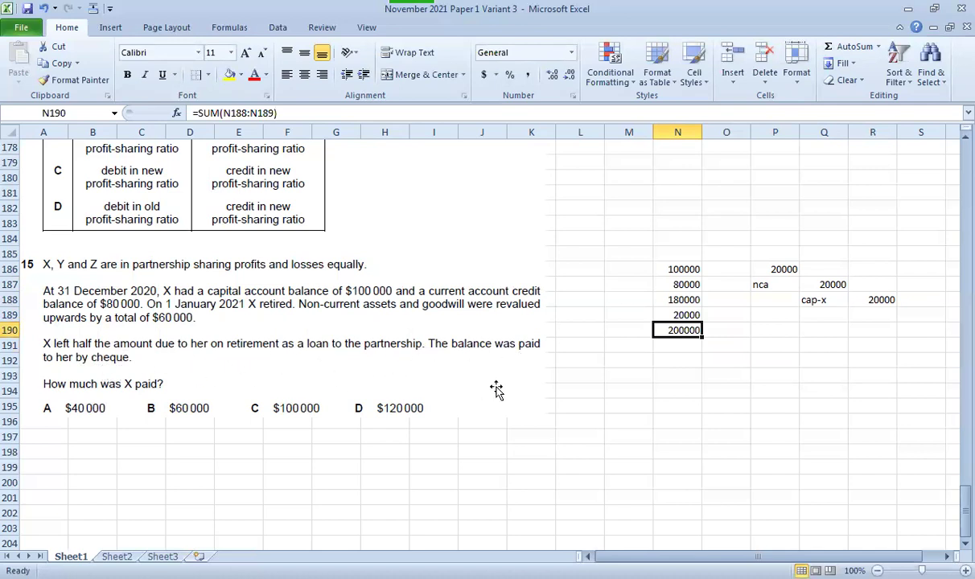
- Start the loan transfer journal entry below the revaluation entry with "captial" in P191 and a debit of 100000 in Q191
click(695, 360)
click(692, 330)
key(Right)
key(Right)
key(Down)
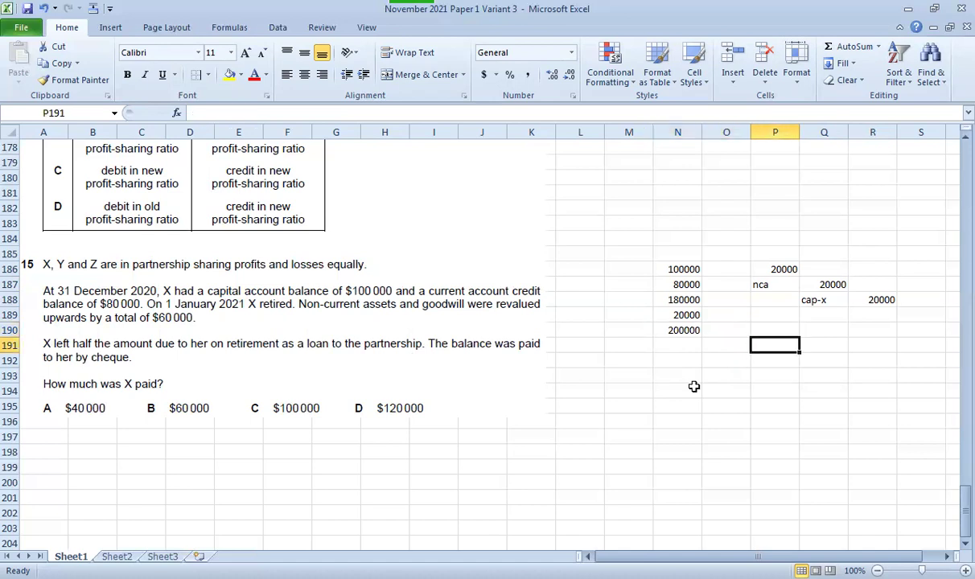
text(captial)
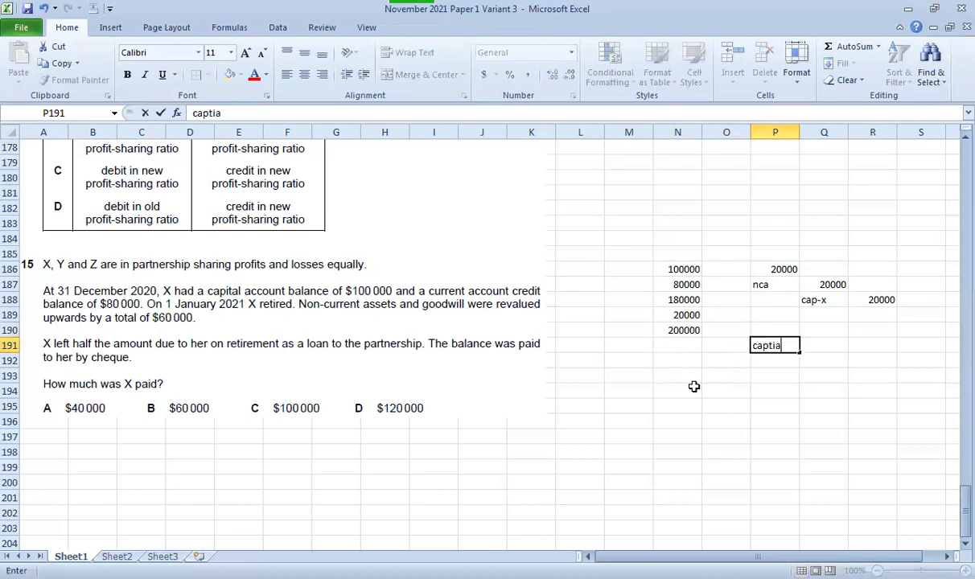
key(Tab)
text(100000)
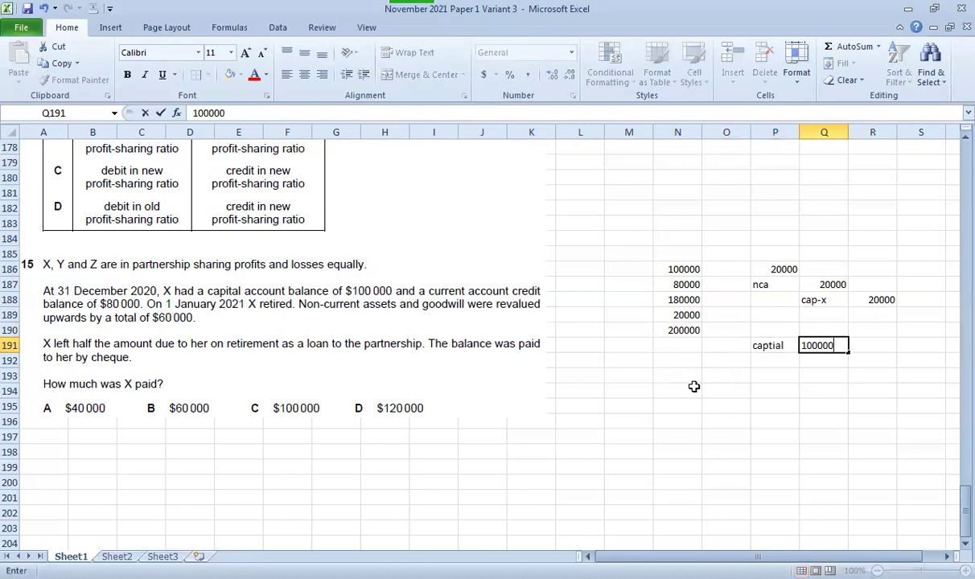
key(Return)
- Complete the loan transfer entry with "loan-x" in Q192 and a credit of 100000 in R192
text(lo)
key(BackSpace)
key(BackSpace)
text(loan-x)
key(Tab)
text(100000)
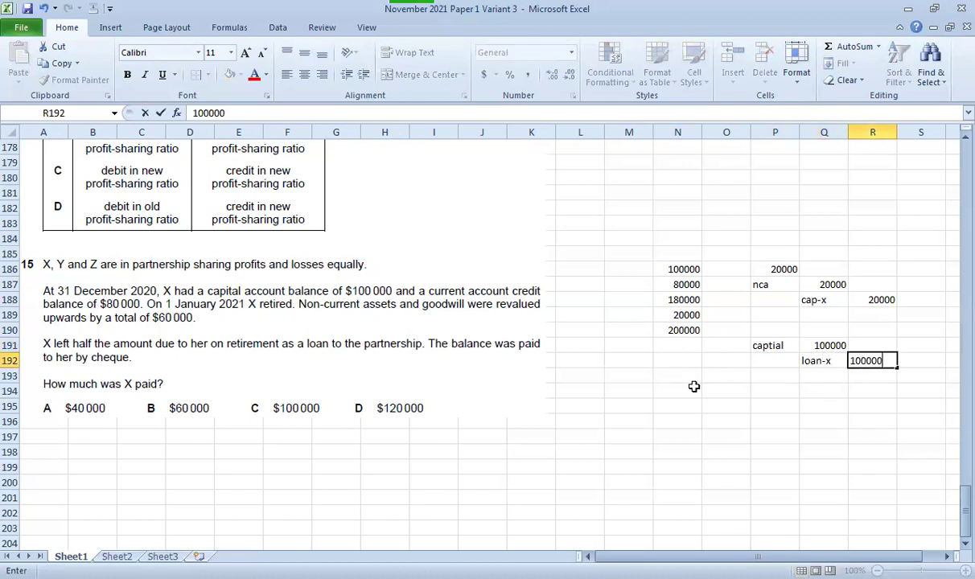
key(Return)
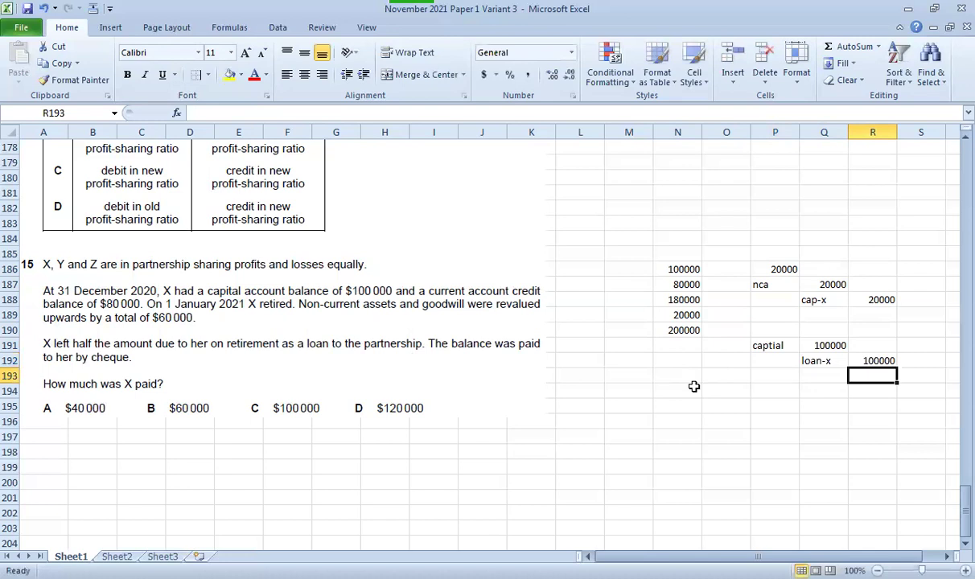
- Record the payment journal entry: "capital" in P193 with 100000 in Q193, and "bank" in Q194 with 100000 in R194
click(772, 373)
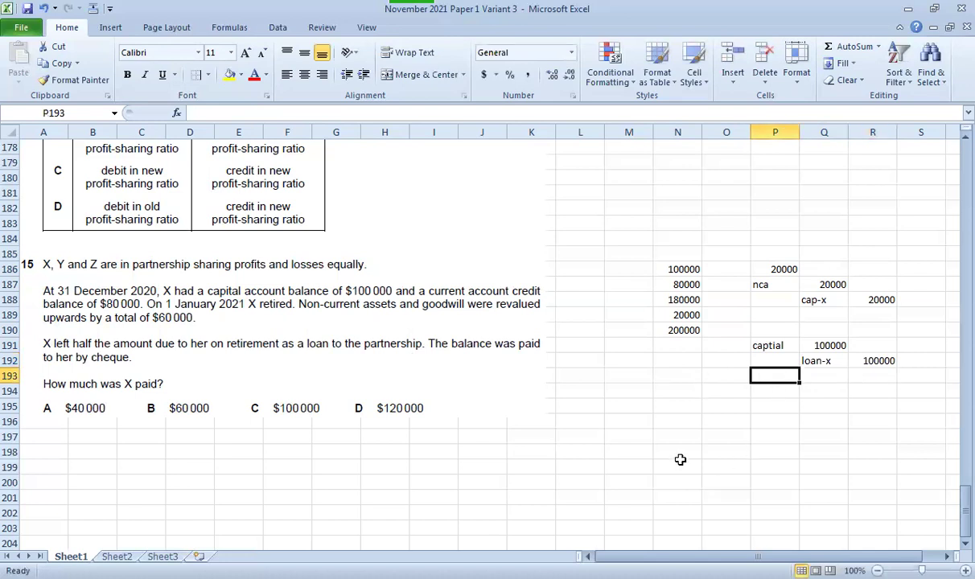
text(ba)
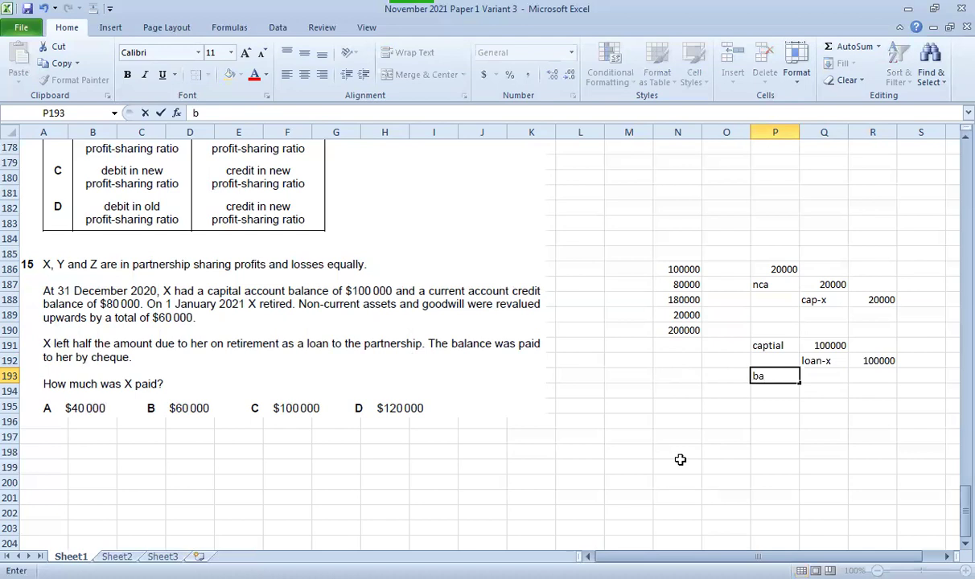
key(BackSpace)
key(BackSpace)
text(capital)
key(Tab)
text(100000)
key(Return)
text(bank)
key(Tab)
text(100000)
key(Return)
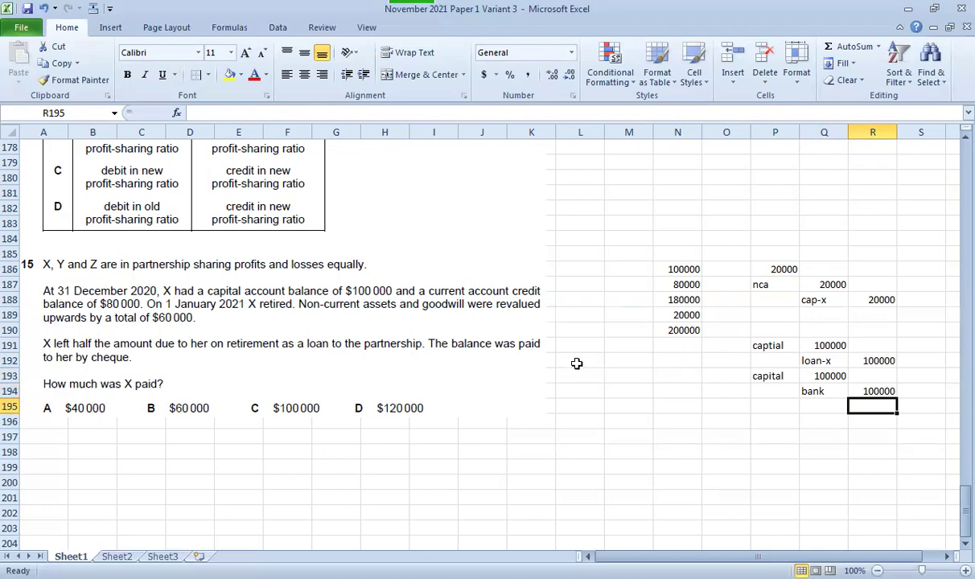
scroll(577, 363, up, 8)
scroll(577, 364, up, 20)
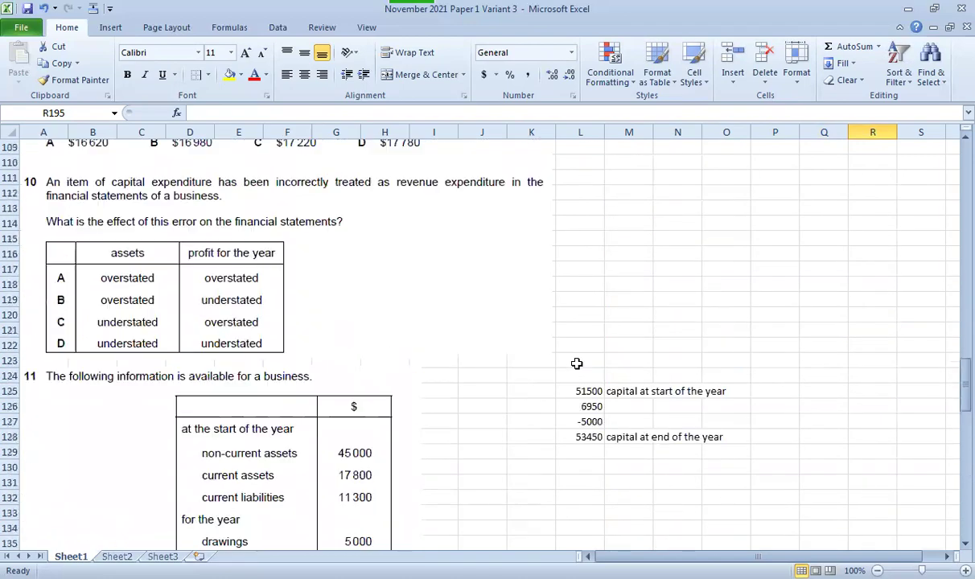
scroll(577, 363, up, 20)
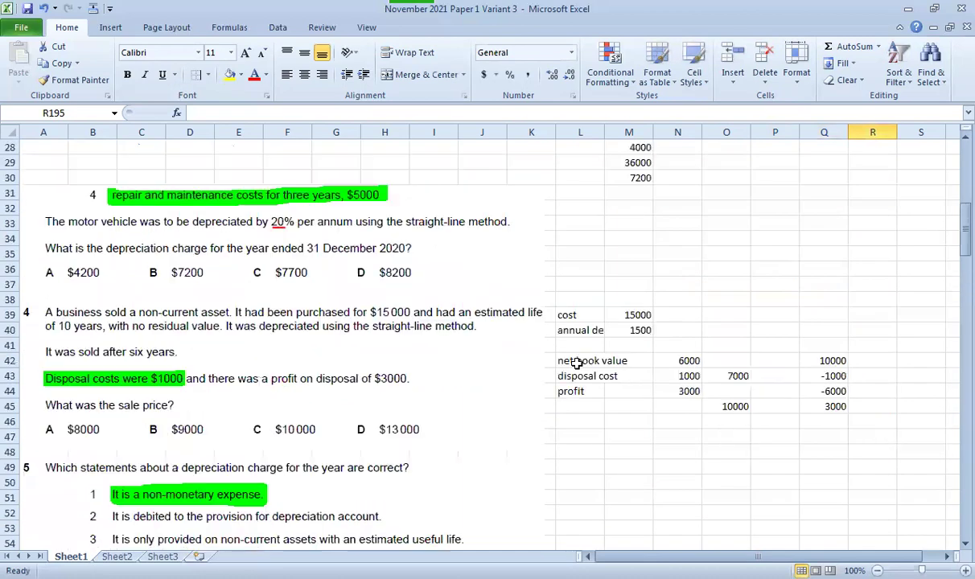
drag(965, 197, 951, 505)
scroll(780, 274, down, 4)
scroll(782, 272, up, 3)
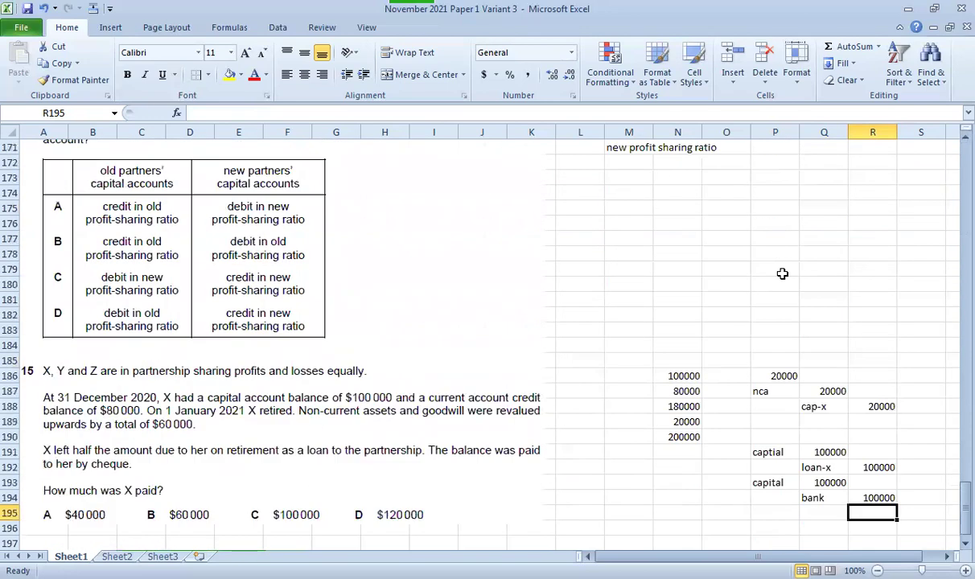